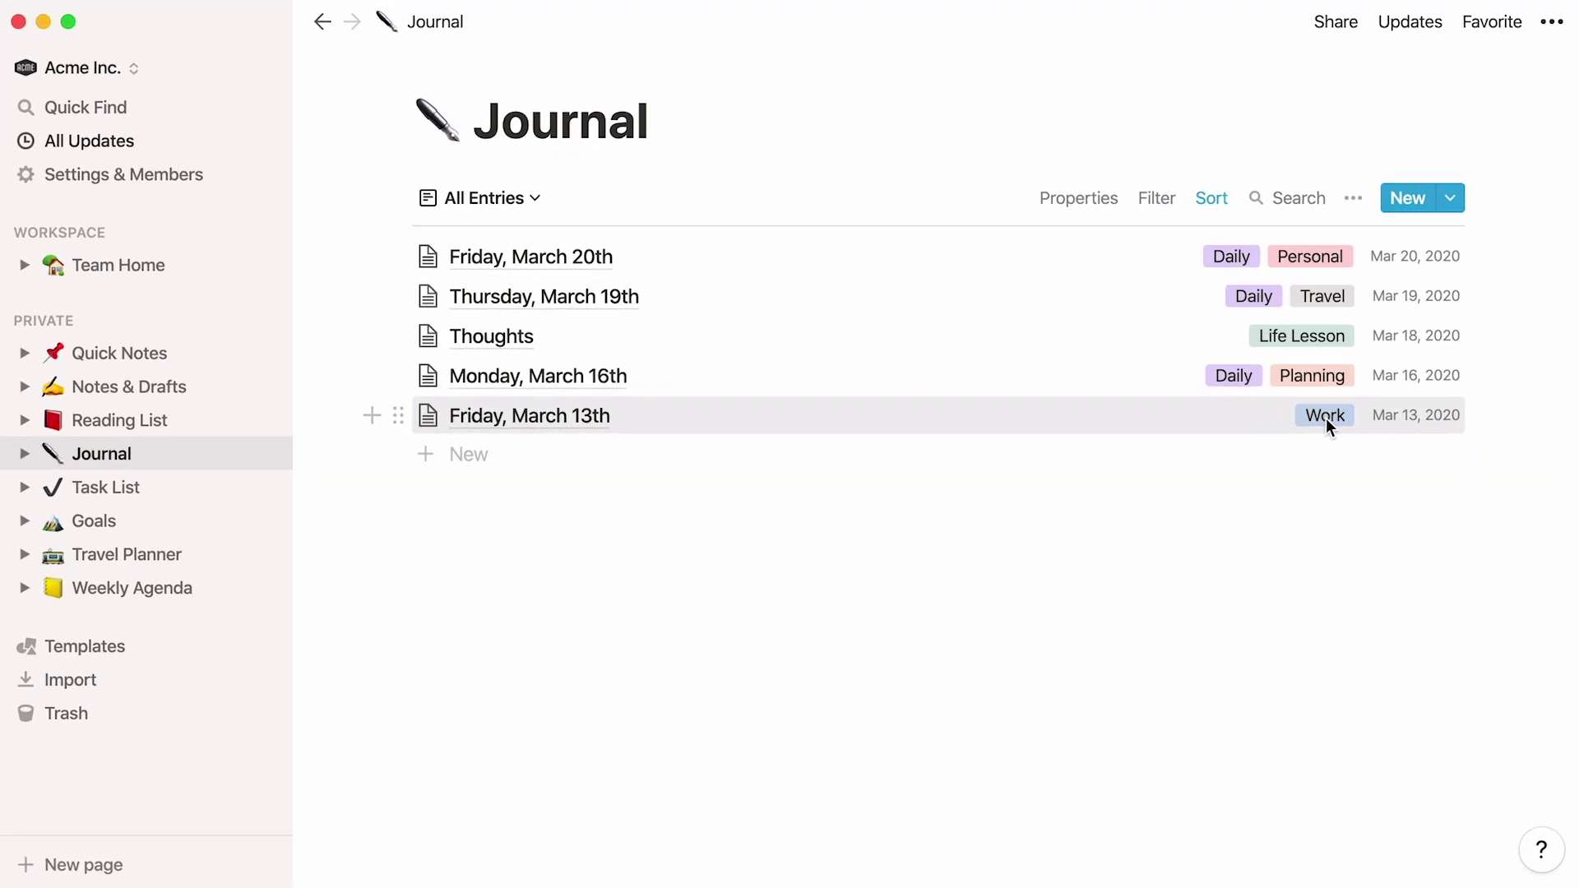
Open the Thoughts entry and scroll through its Walter Benjamin quotation and portrait.
left_click(665, 328)
scroll(789, 481, "down", 5)
scroll(354, 572, "up", 6)
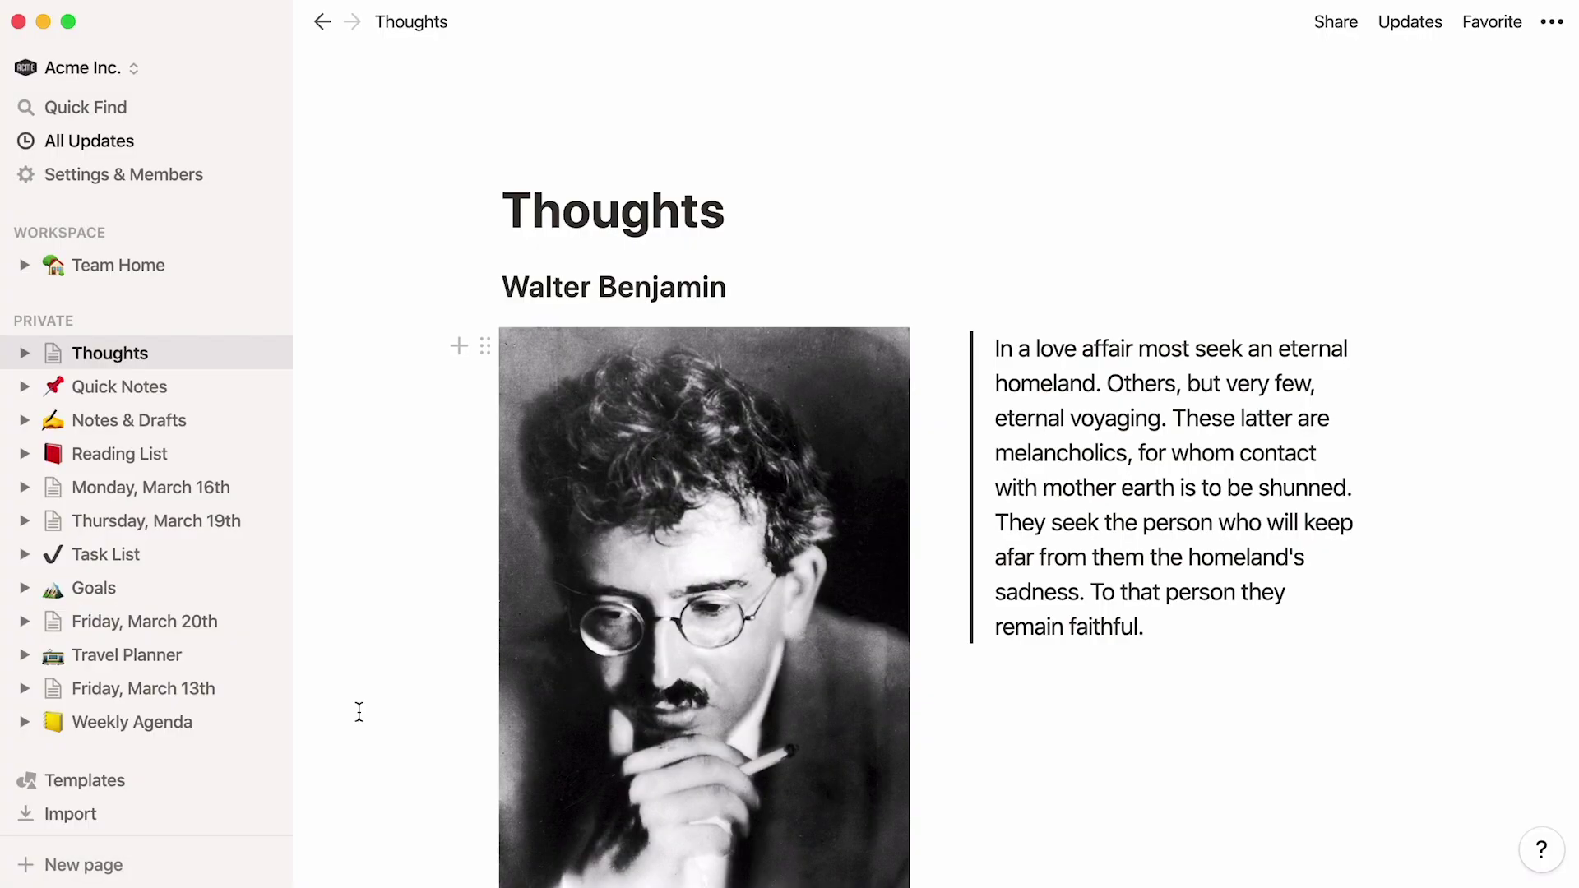
Create an empty 'Journal' page with a fountain-pen emoji in Private pages and open it full page.
left_click(129, 864)
type("Journal")
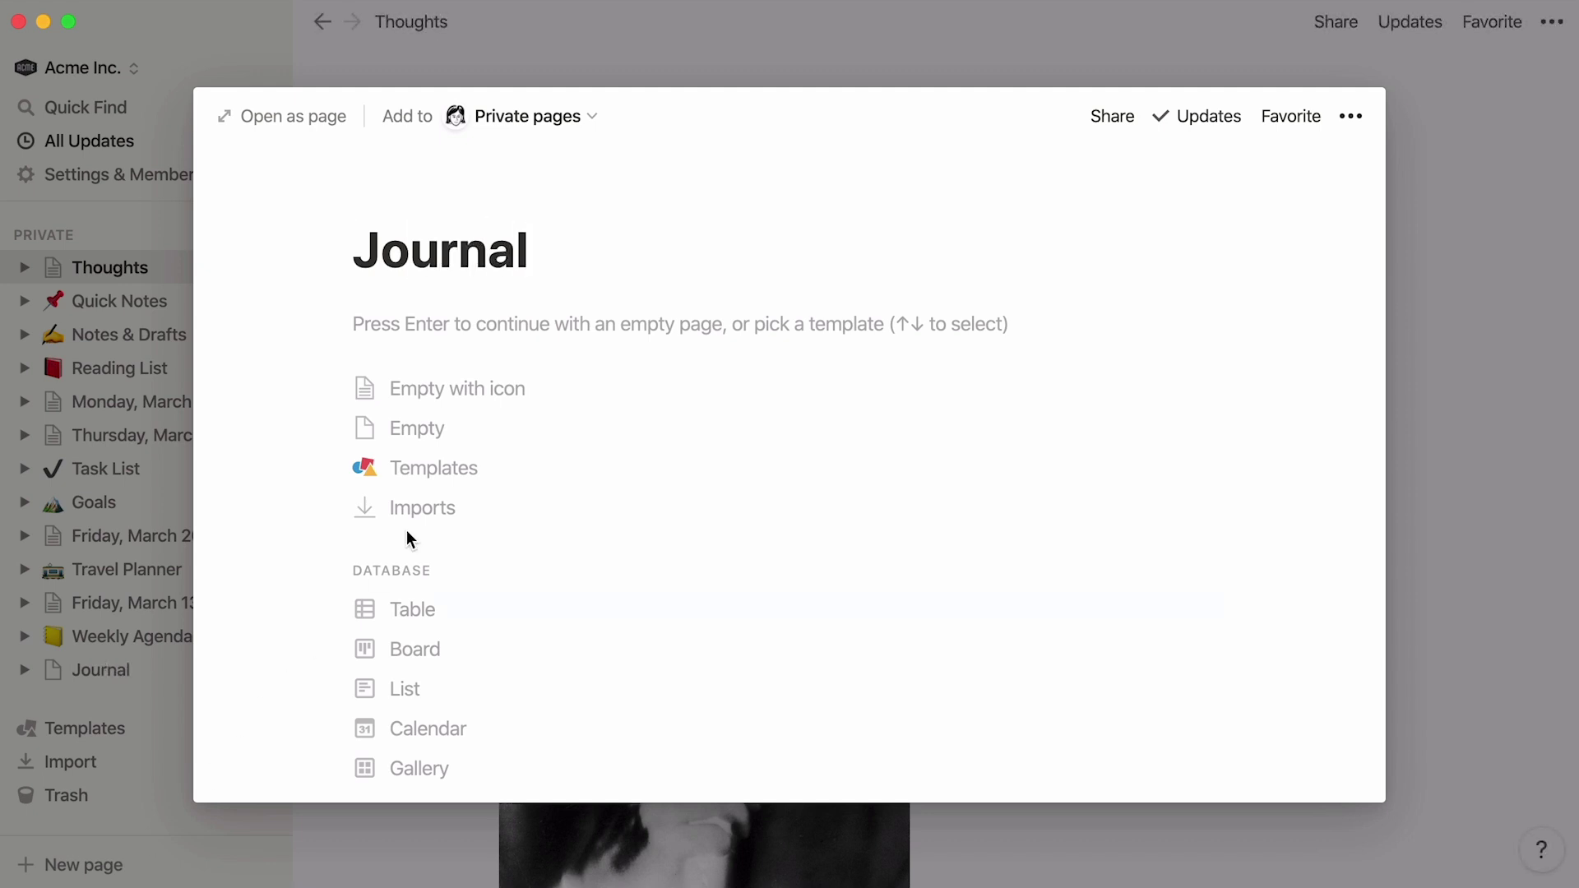
left_click(551, 375)
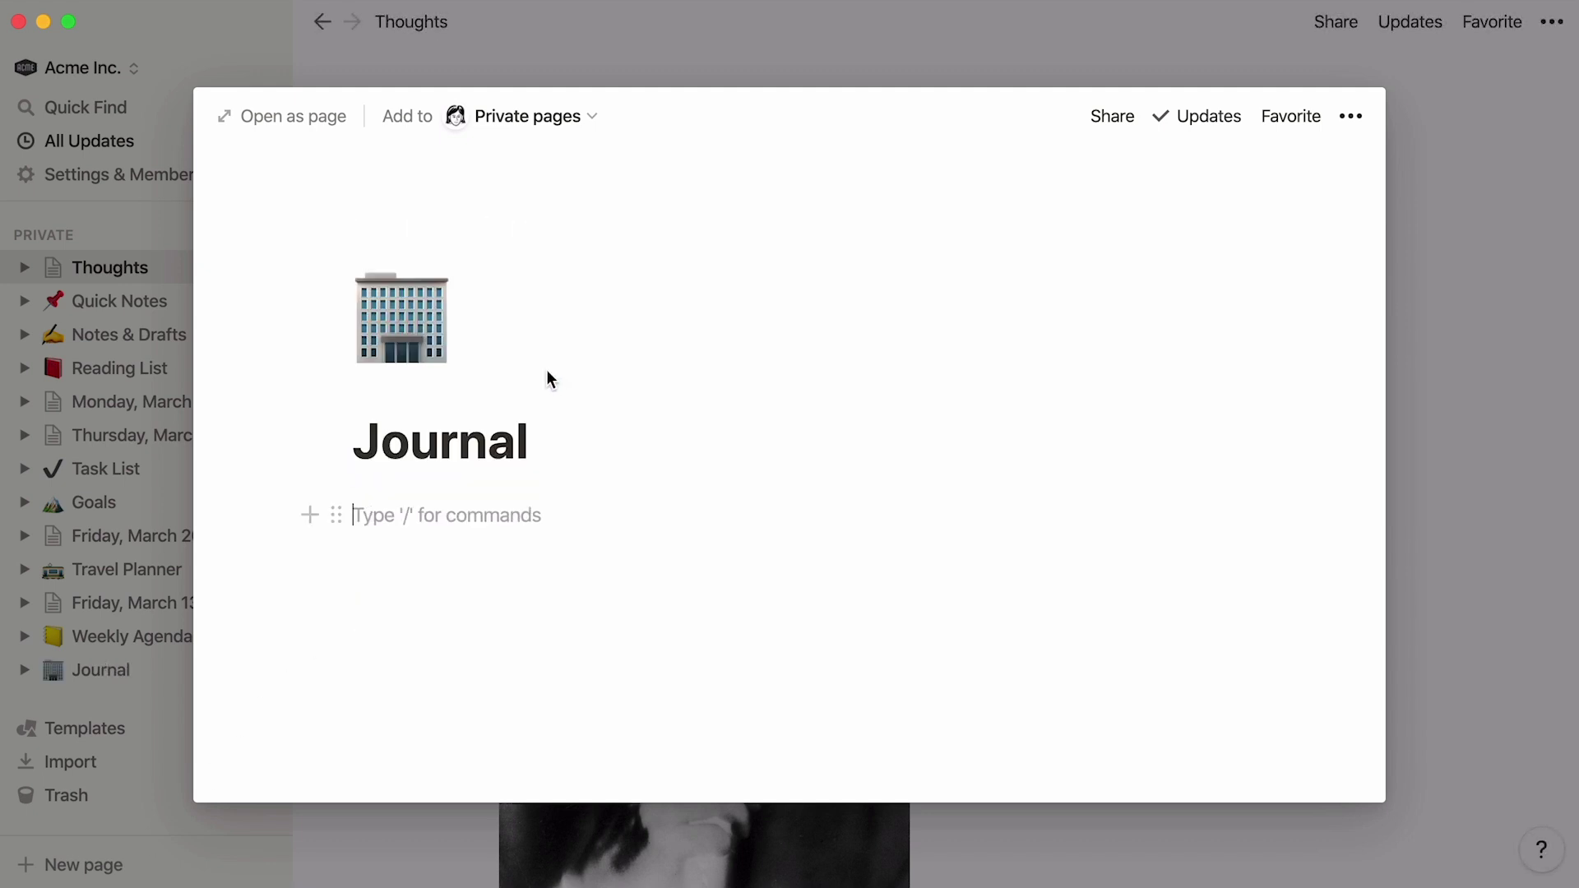
left_click(400, 345)
left_click(164, 539)
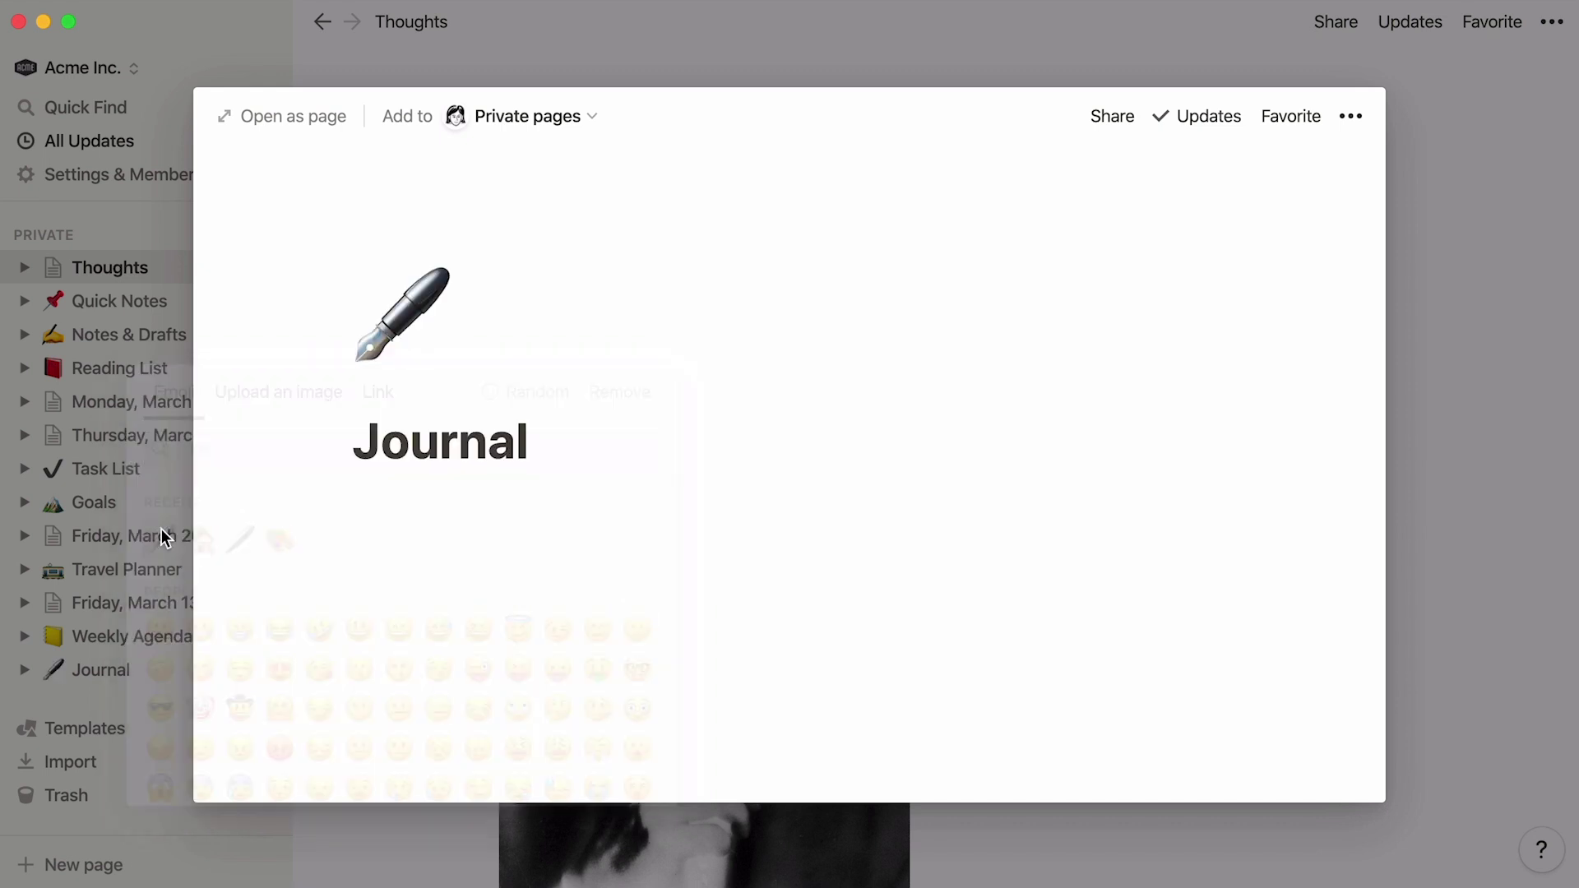
left_click(589, 136)
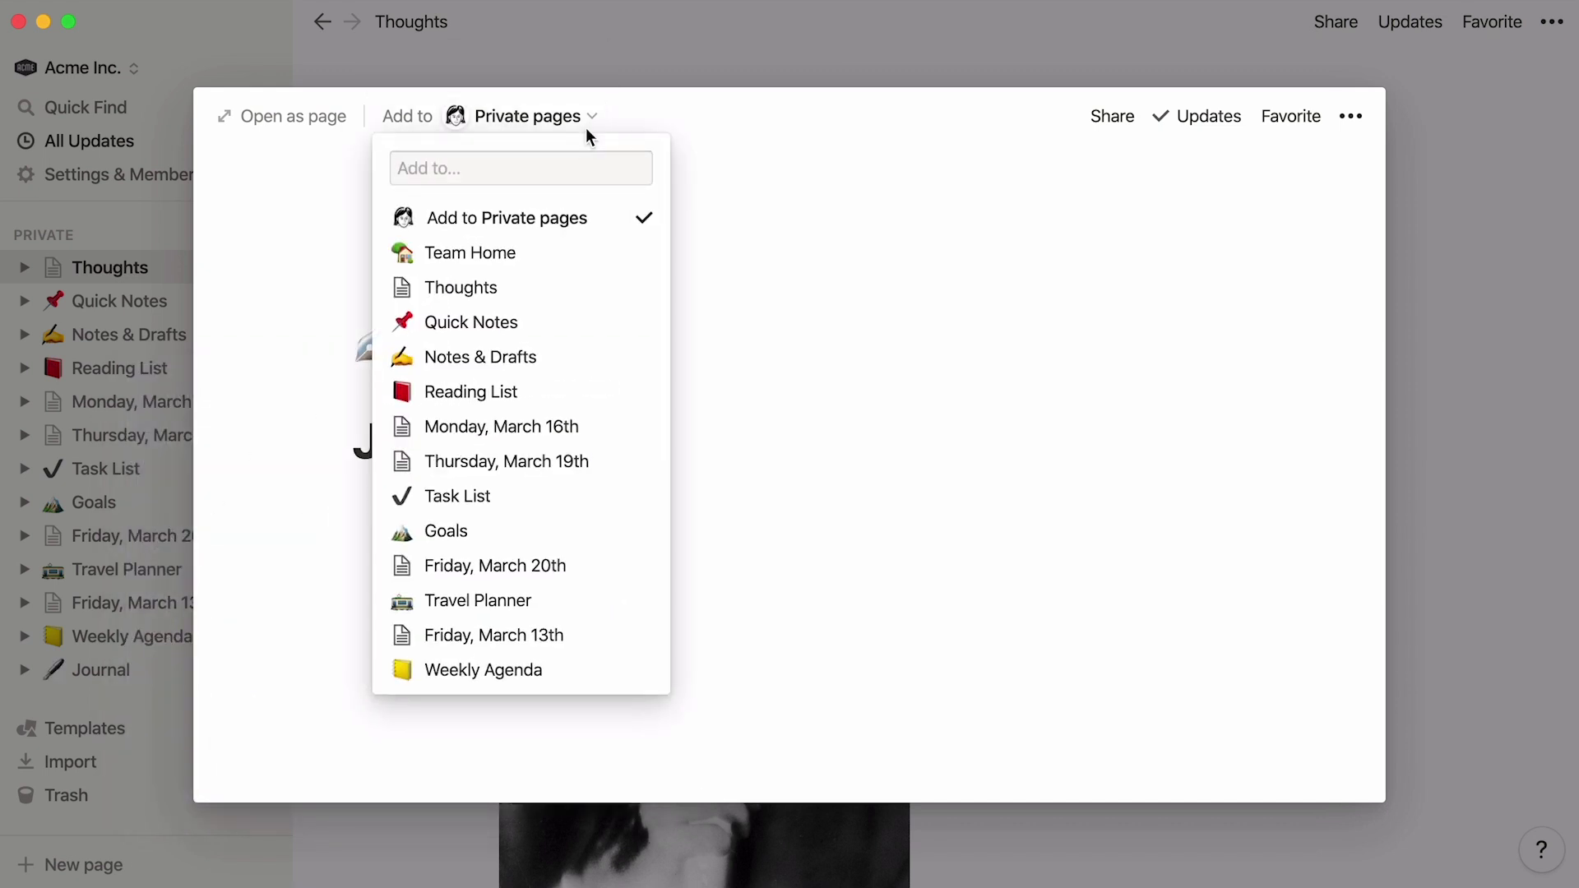
left_click(597, 221)
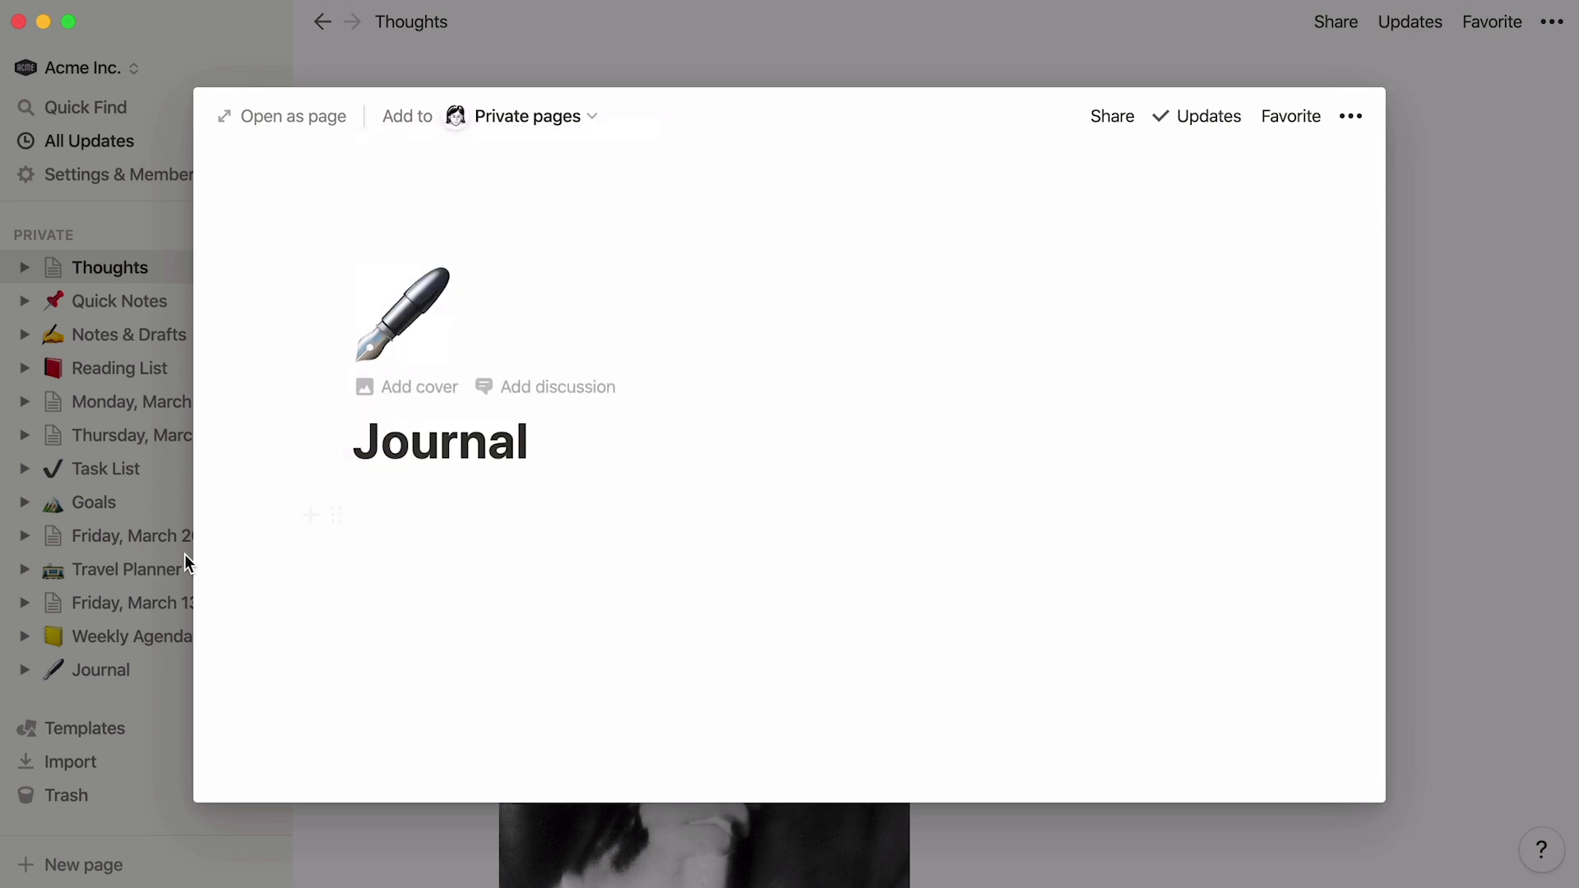
left_click(137, 668)
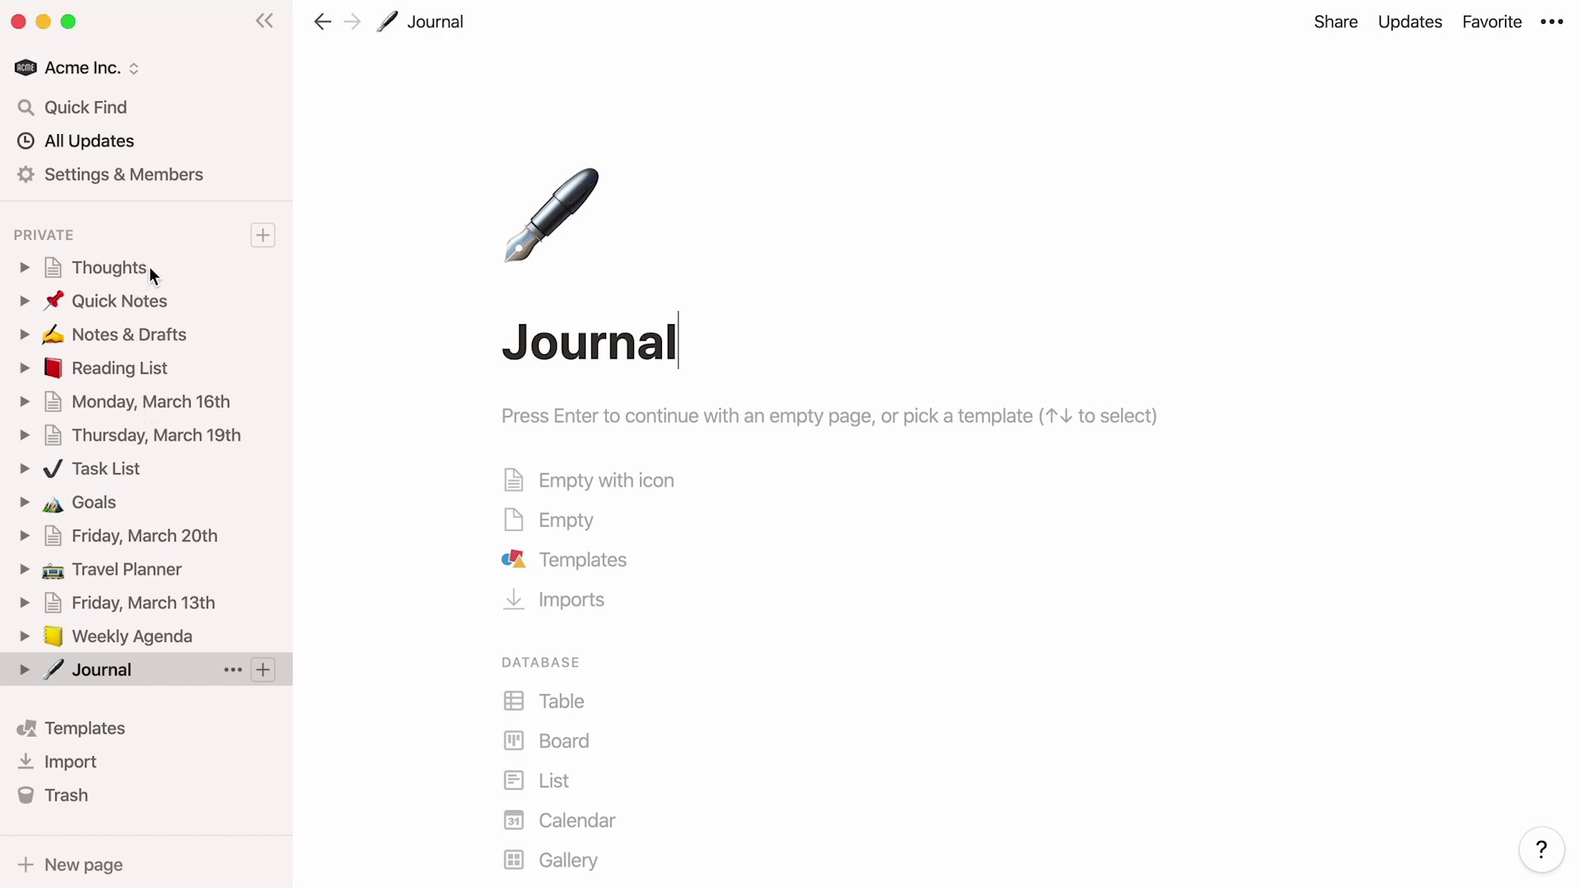
Move Thoughts and the March 13th, 16th, 19th and 20th pages into Journal, with March 20th then 19th on top.
left_click_drag(135, 268, 552, 434)
left_click_drag(187, 406, 508, 500)
left_click_drag(181, 539, 497, 447)
left_click_drag(258, 475, 518, 518)
left_click_drag(182, 554, 535, 572)
left_click_drag(493, 449, 490, 399)
left_click_drag(486, 536, 493, 445)
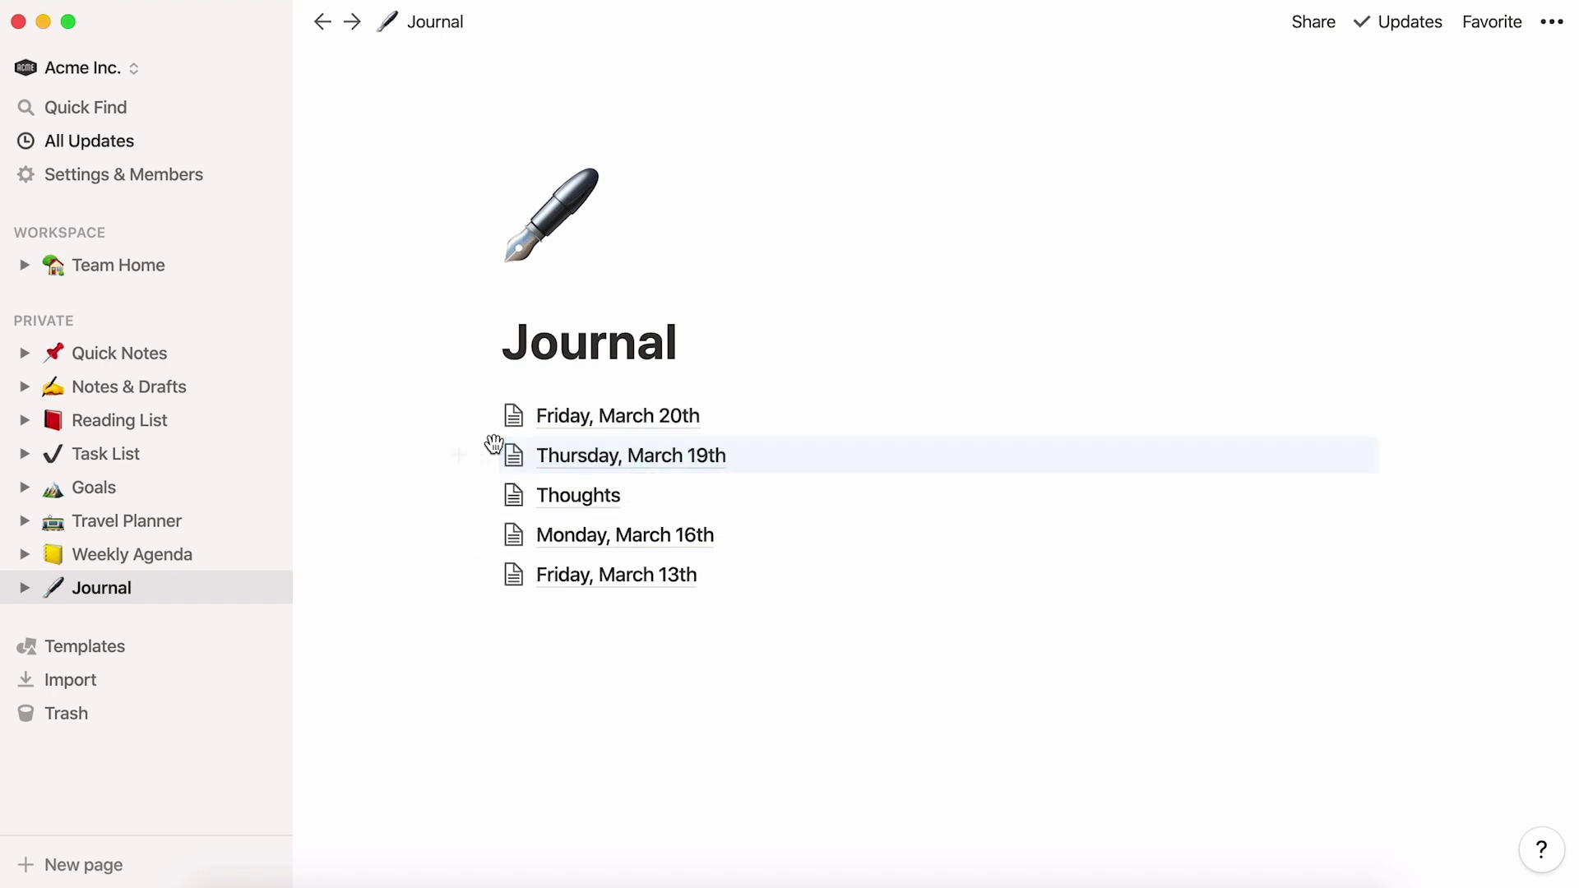
Open the Thursday, March 19th entry and scroll through it.
left_click(548, 463)
scroll(395, 509, "down", 3)
scroll(395, 510, "down", 5)
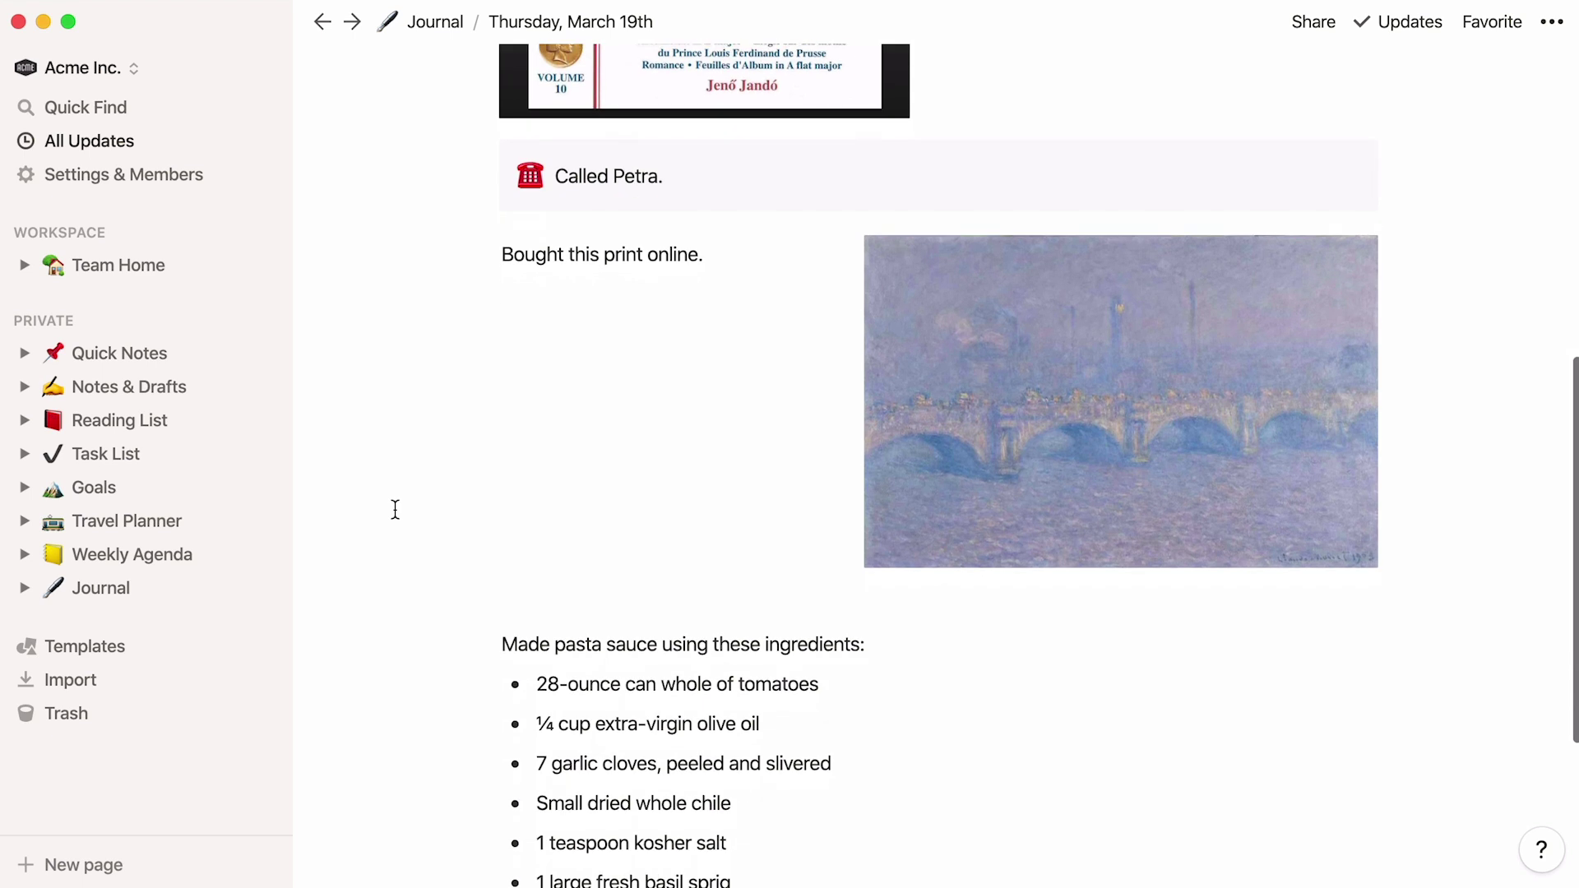
scroll(395, 509, "up", 2)
scroll(395, 510, "up", 6)
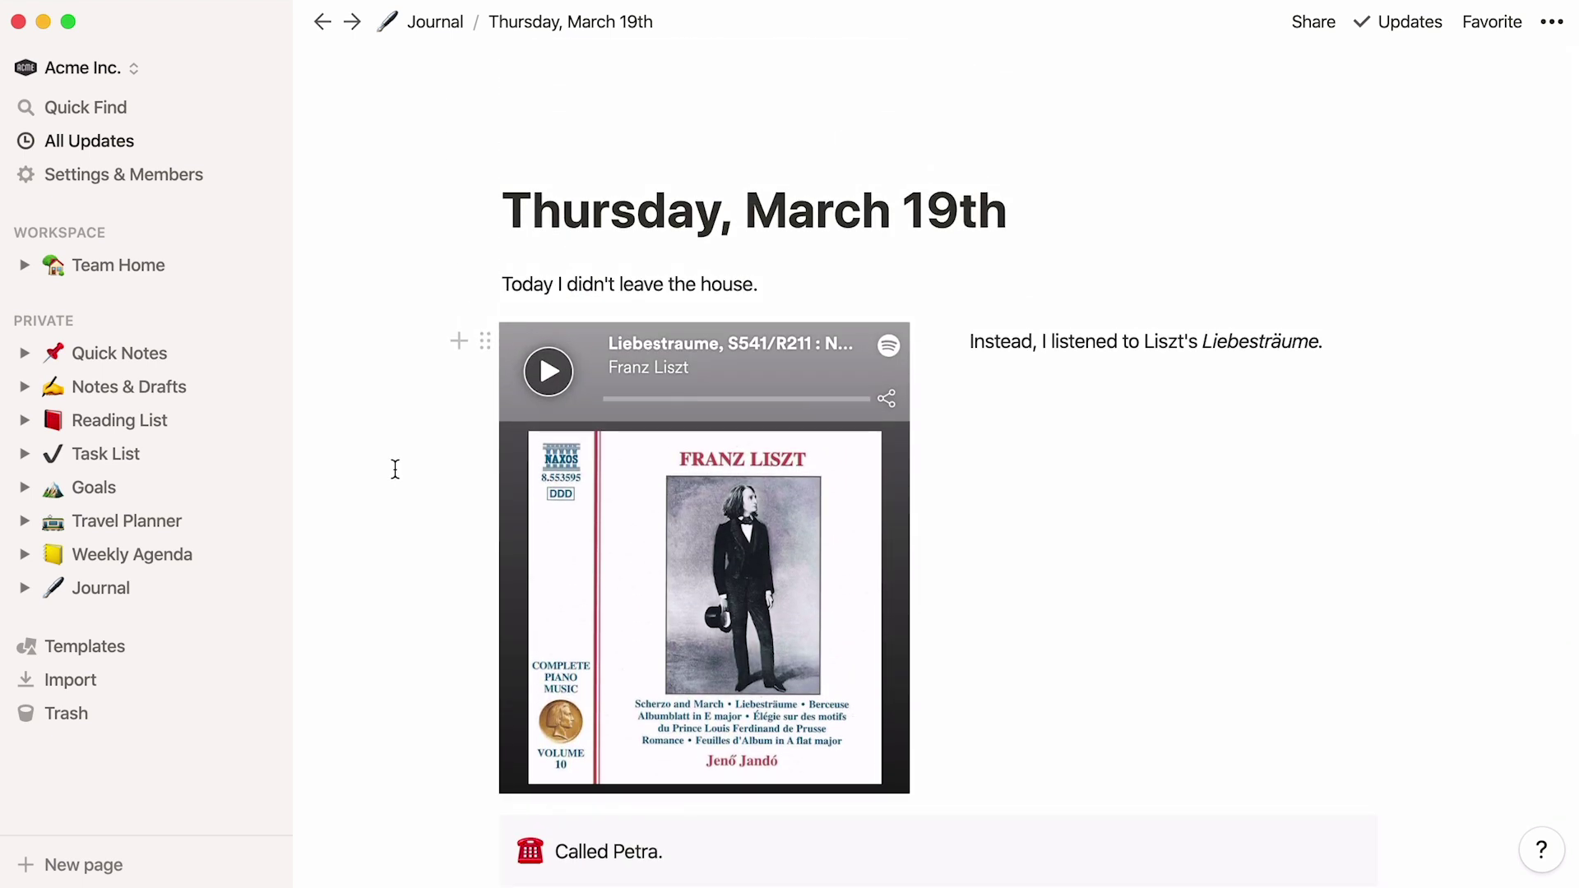
Go back via the Journal breadcrumb, then open the rose Journal's [December 30, 1931] entry.
left_click(435, 24)
left_click(164, 627)
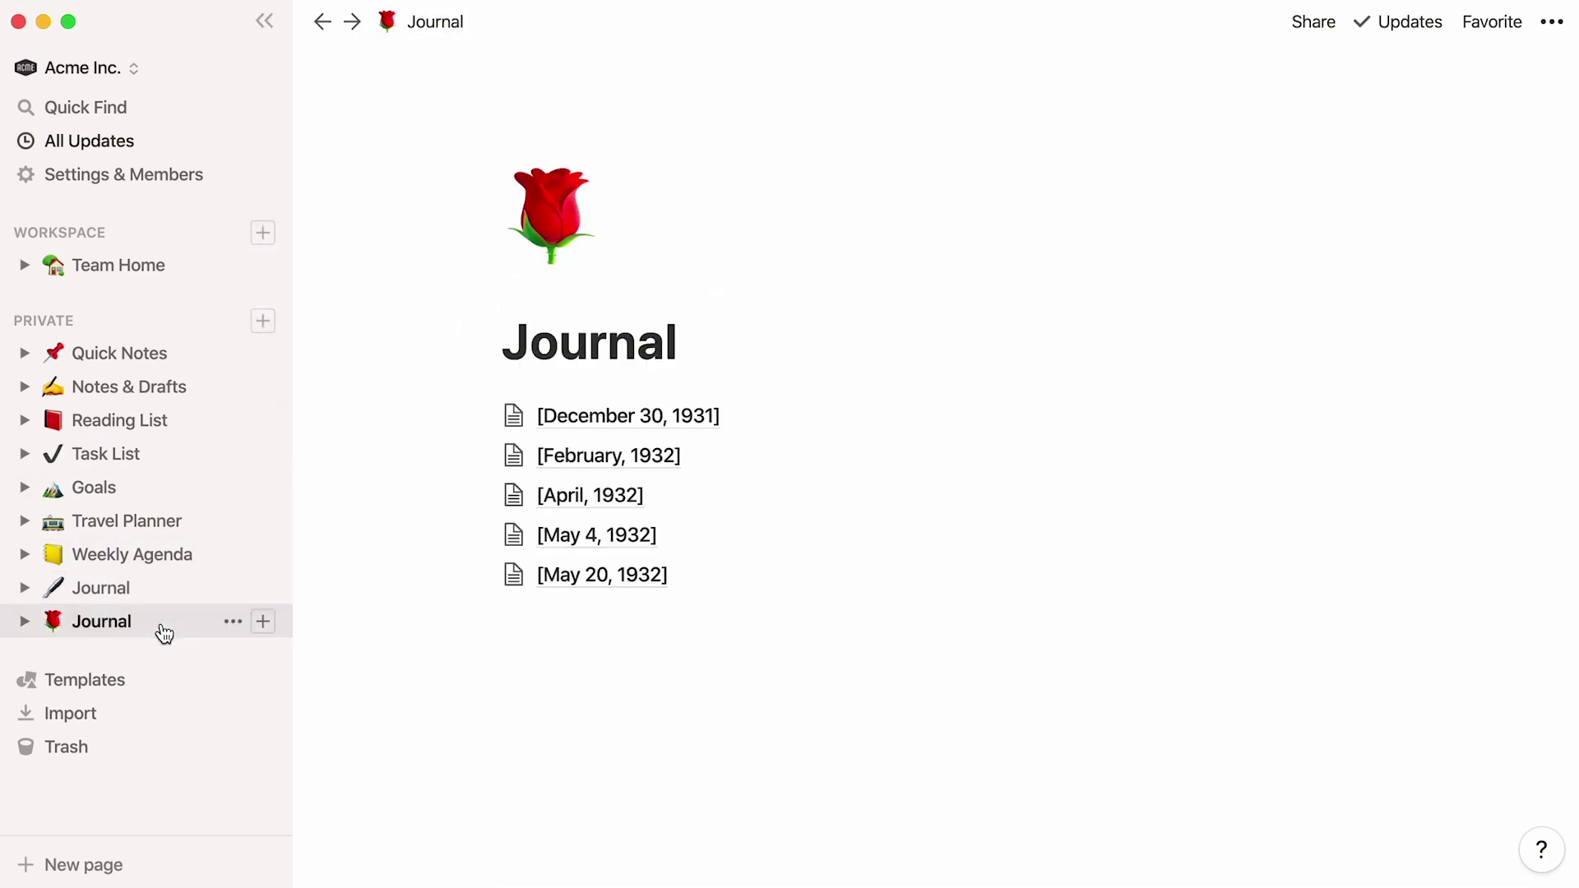
left_click(596, 418)
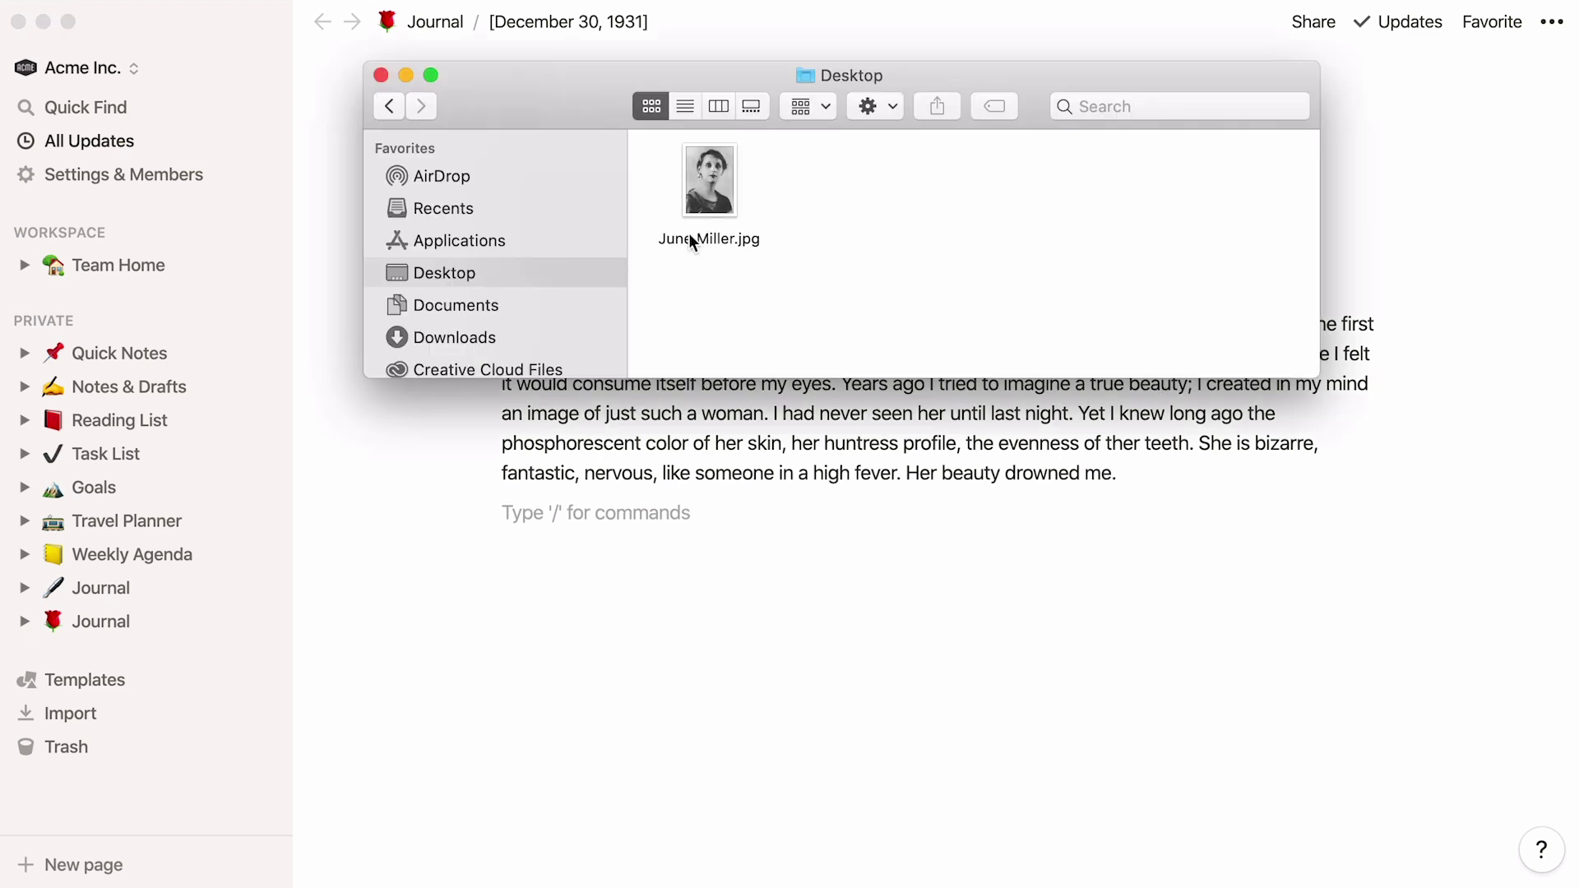
Add the portrait photo from Finder below the entry text.
left_click_drag(689, 234, 546, 527)
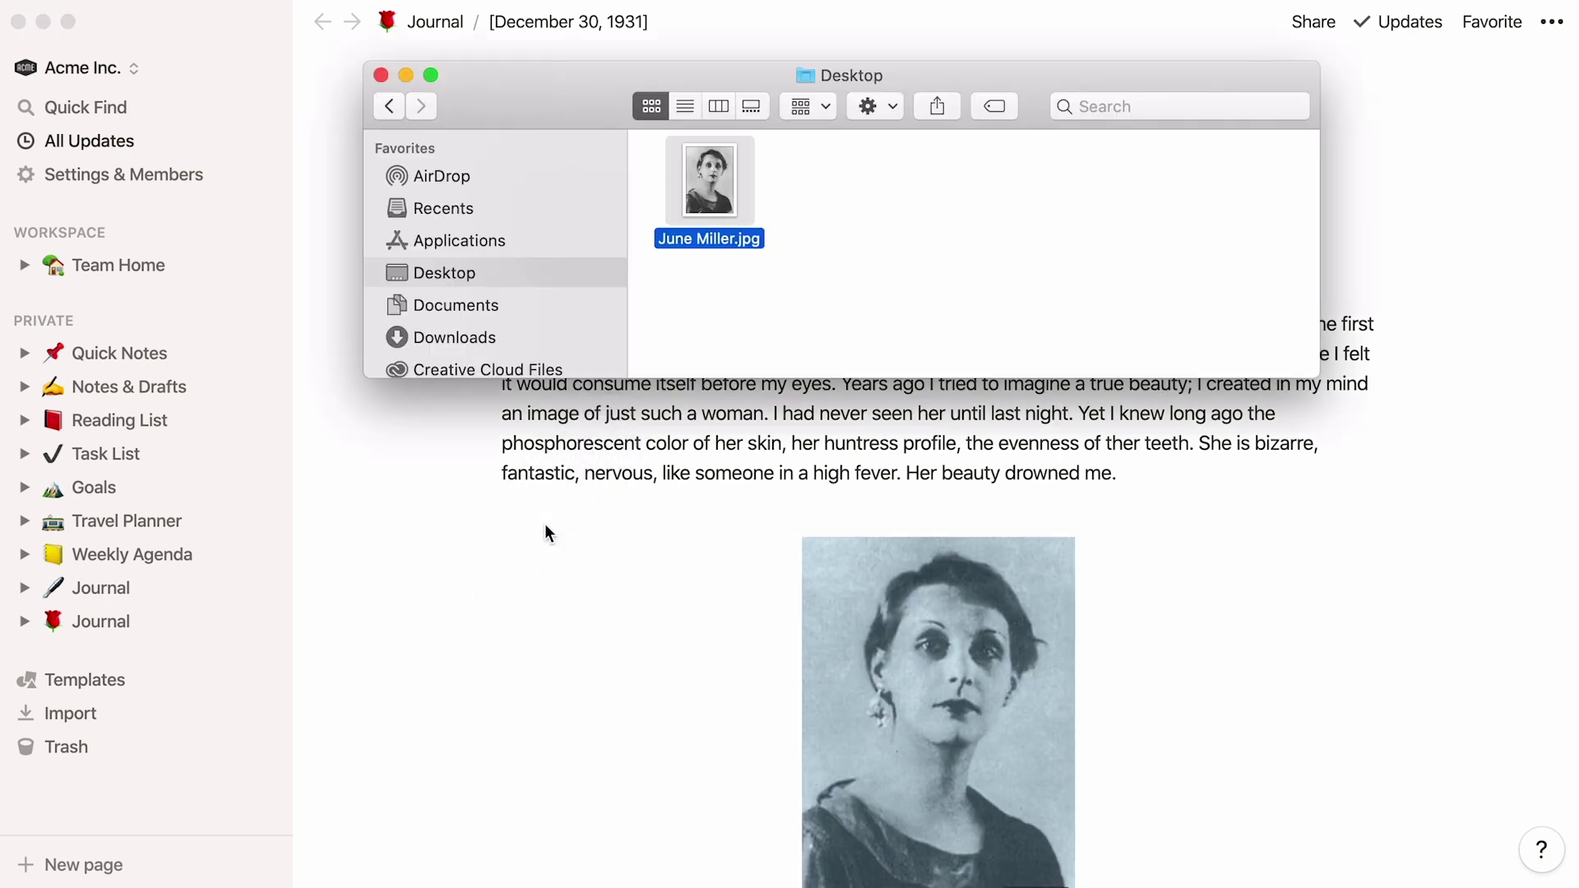
left_click(544, 526)
scroll(544, 525, "down", 5)
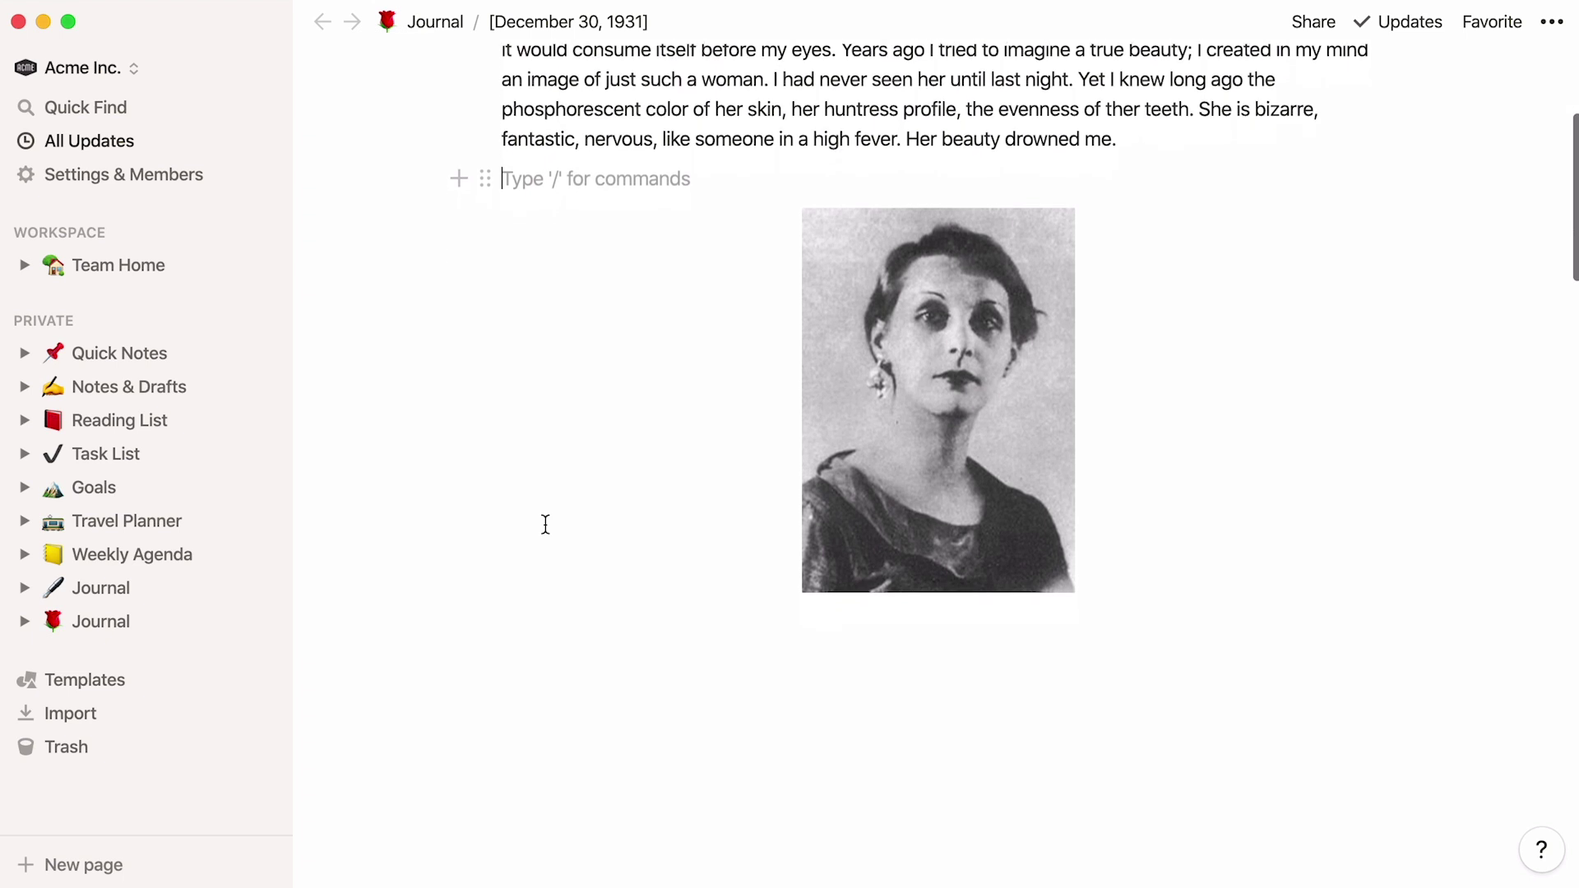
scroll(545, 524, "down", 1)
Add a quote block with the pasted quotation and place it beside the photo as a column.
left_click(516, 552)
type("/quote")
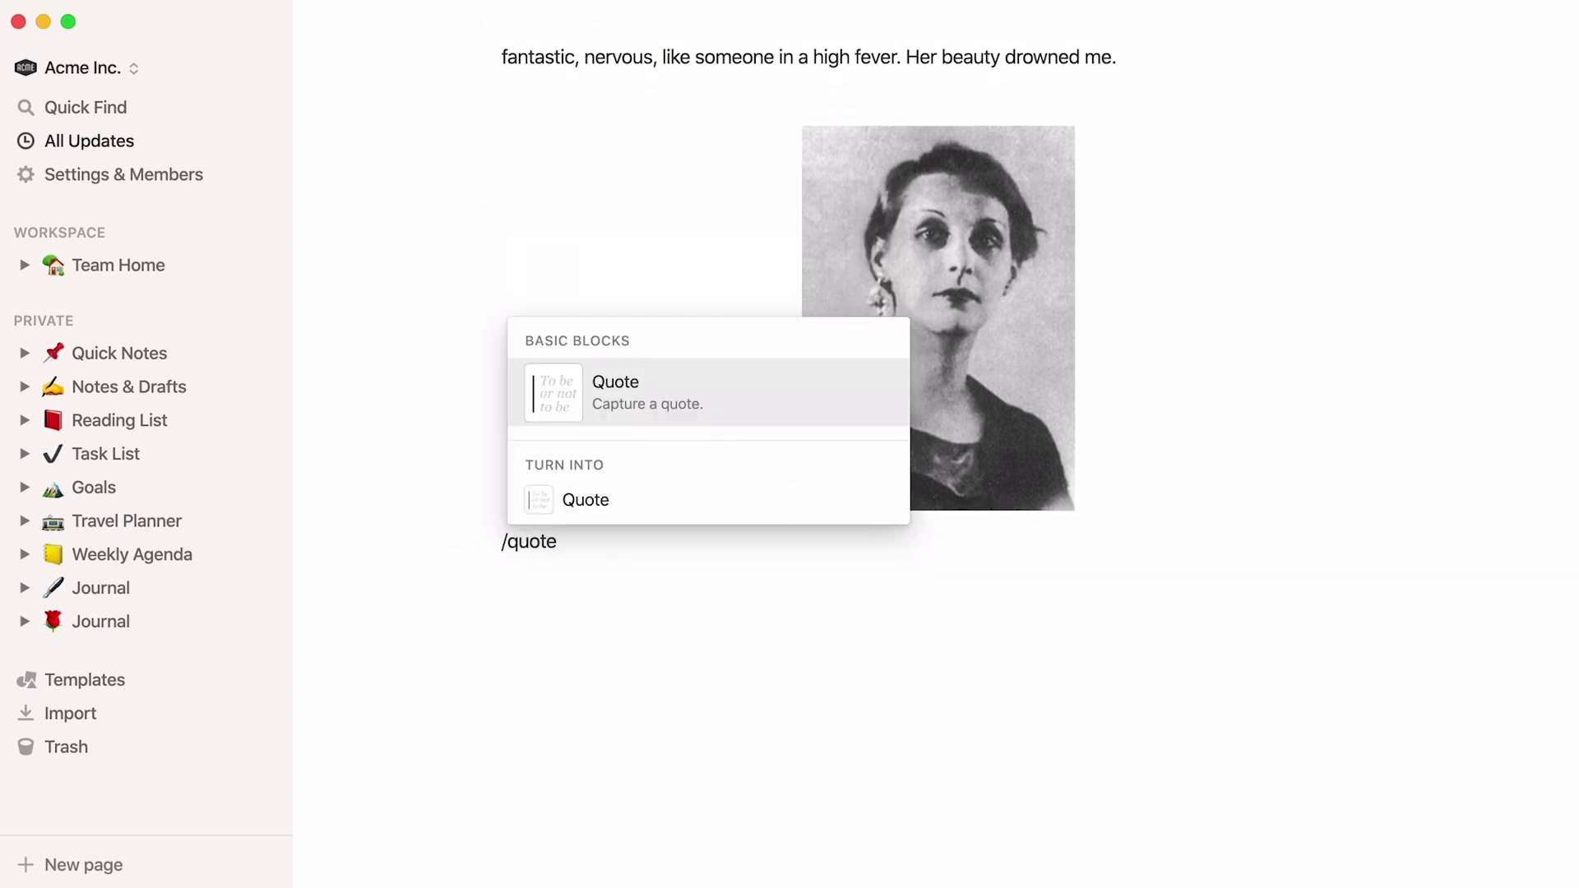
key("Return")
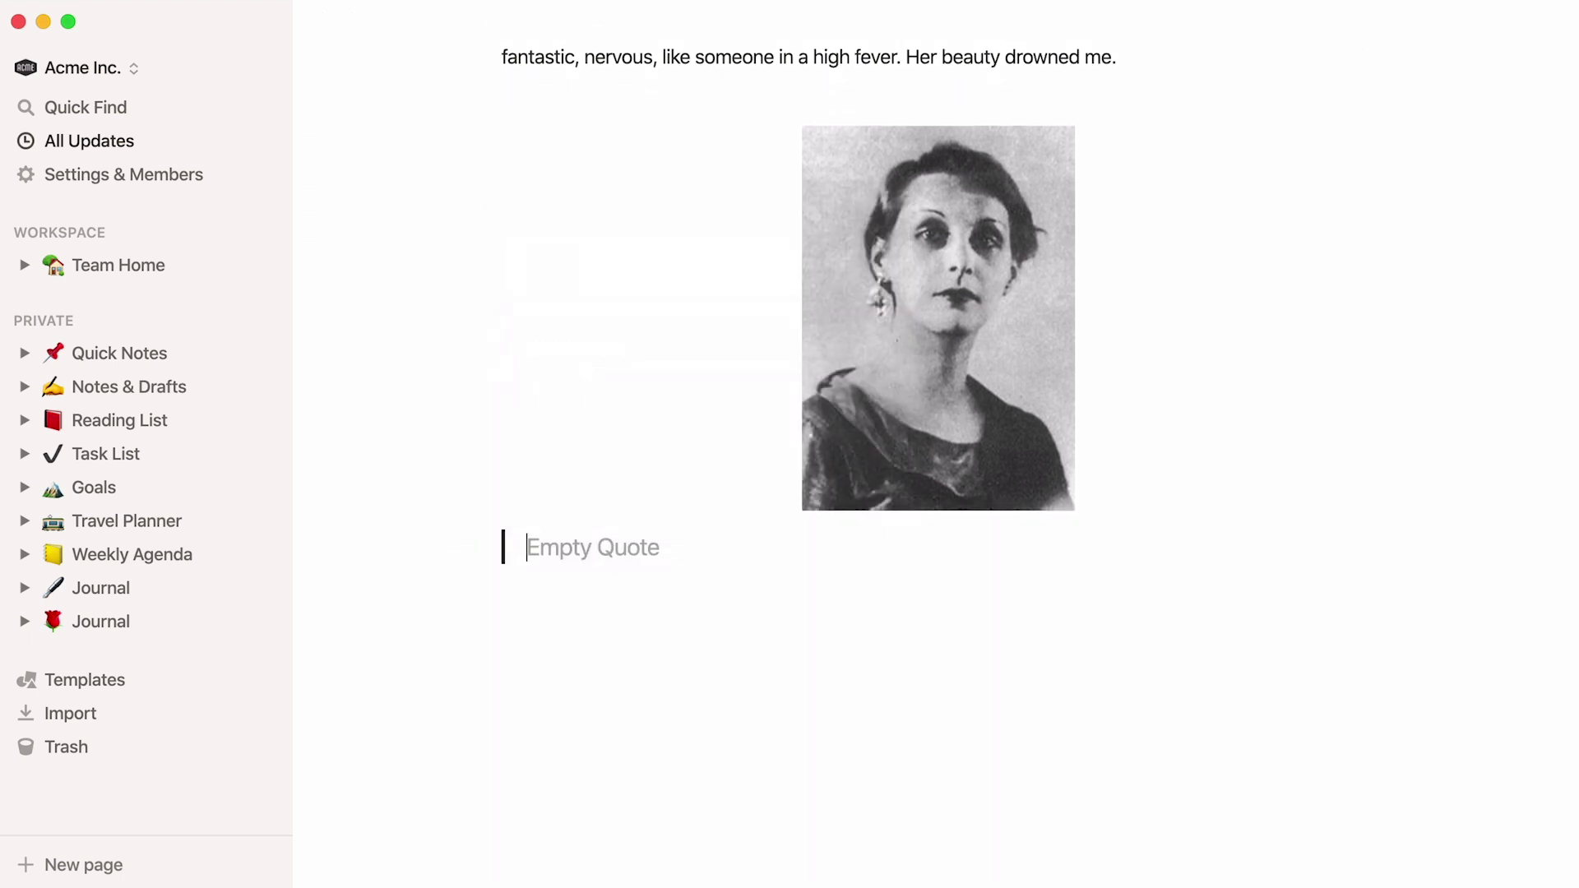
key("super+v")
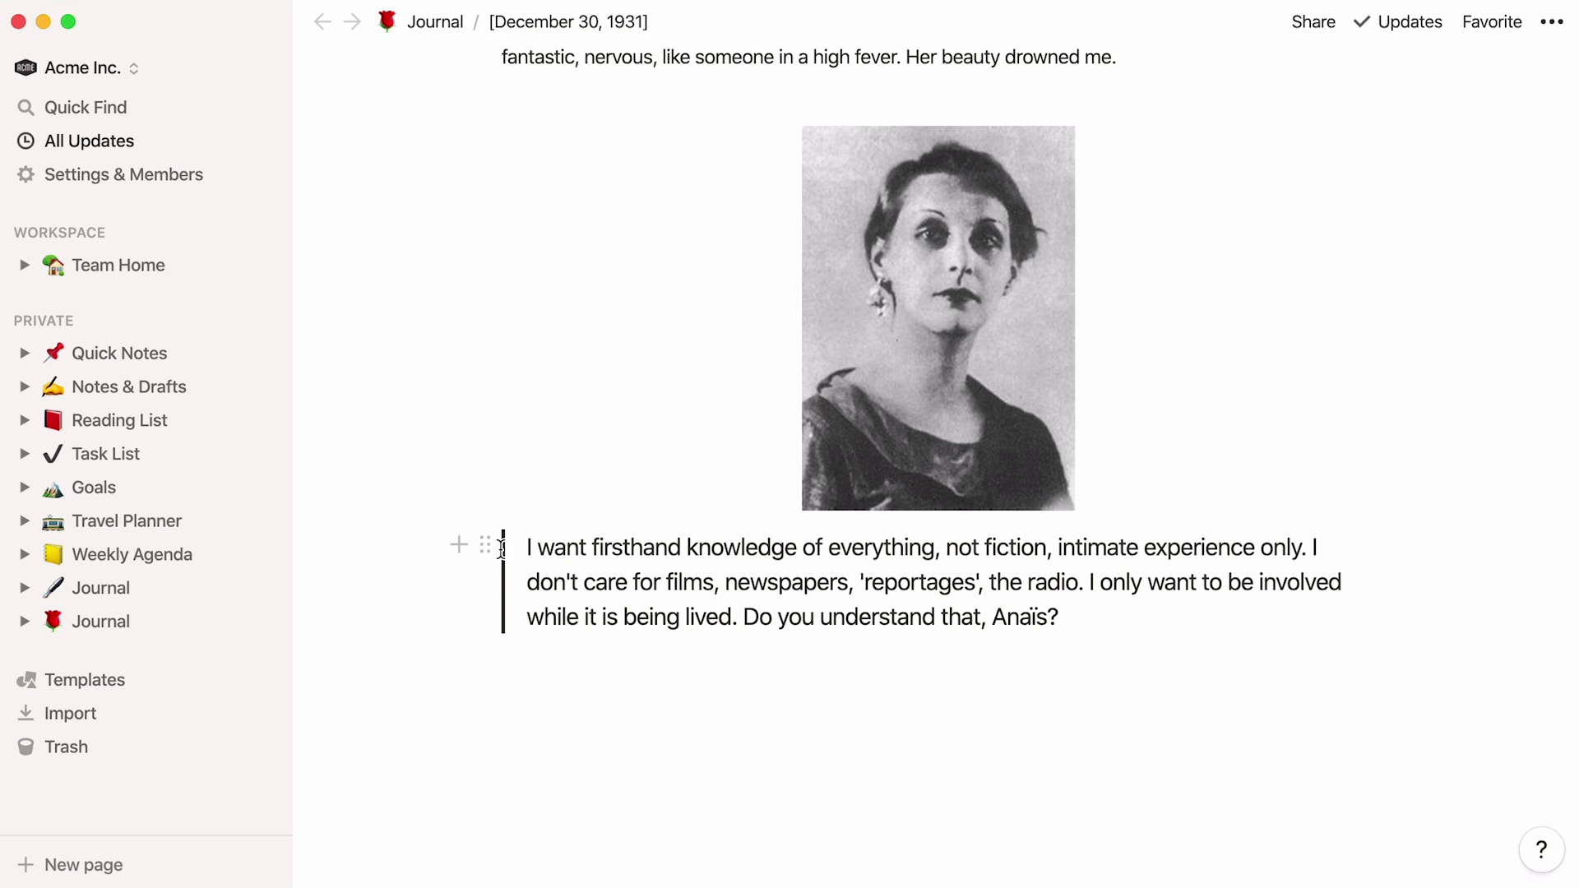
left_click_drag(490, 546, 1174, 404)
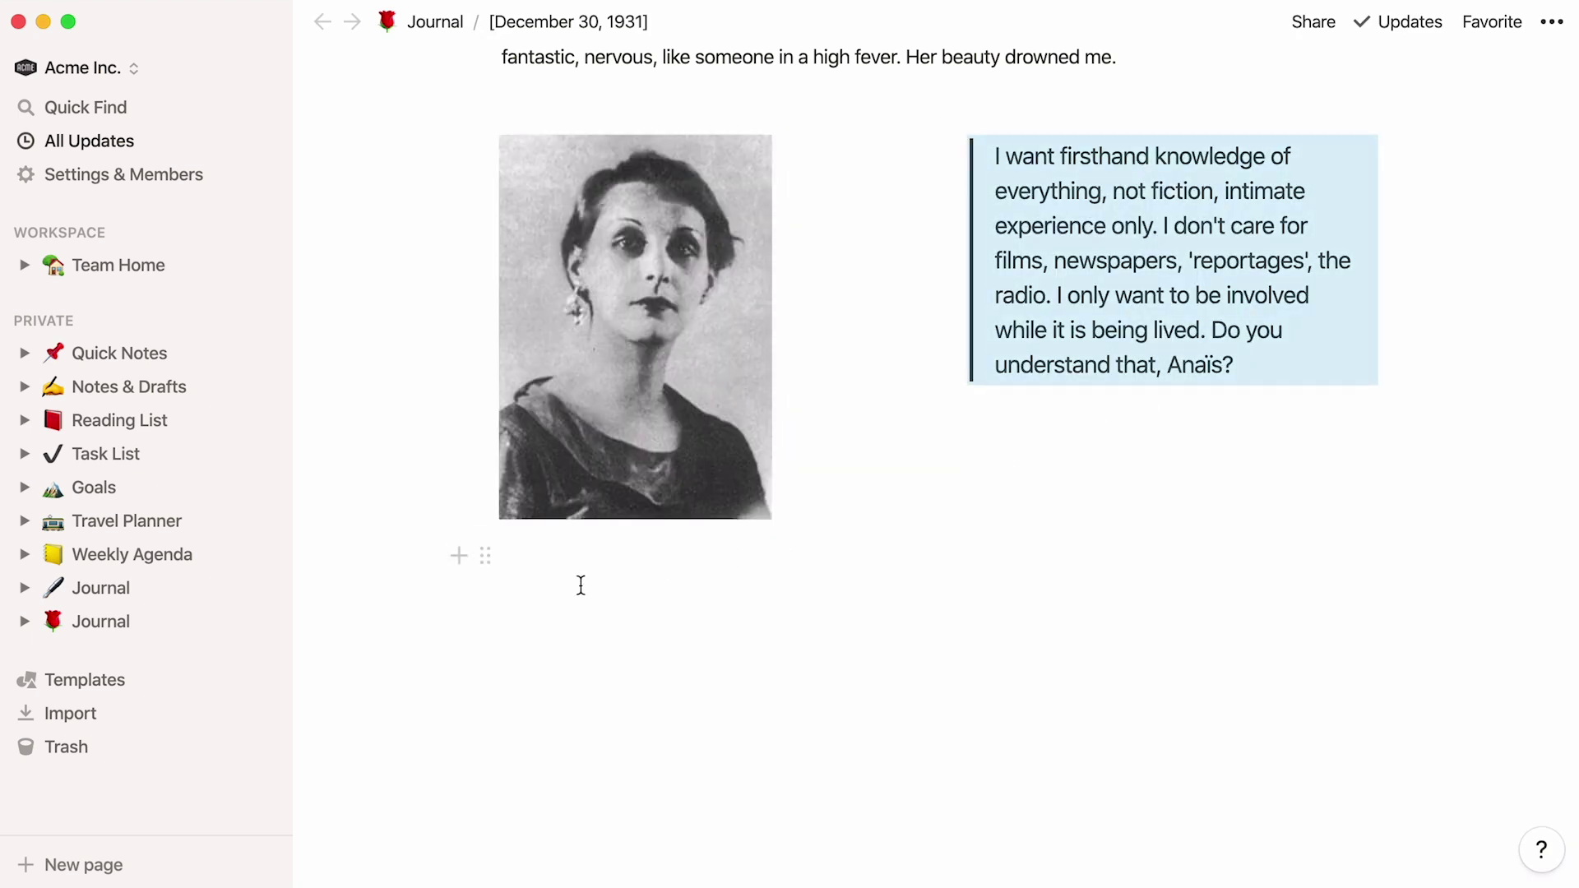
Embed the Spotify track as an audio block from its pasted link below the photo and quote.
left_click(523, 598)
type("/audio")
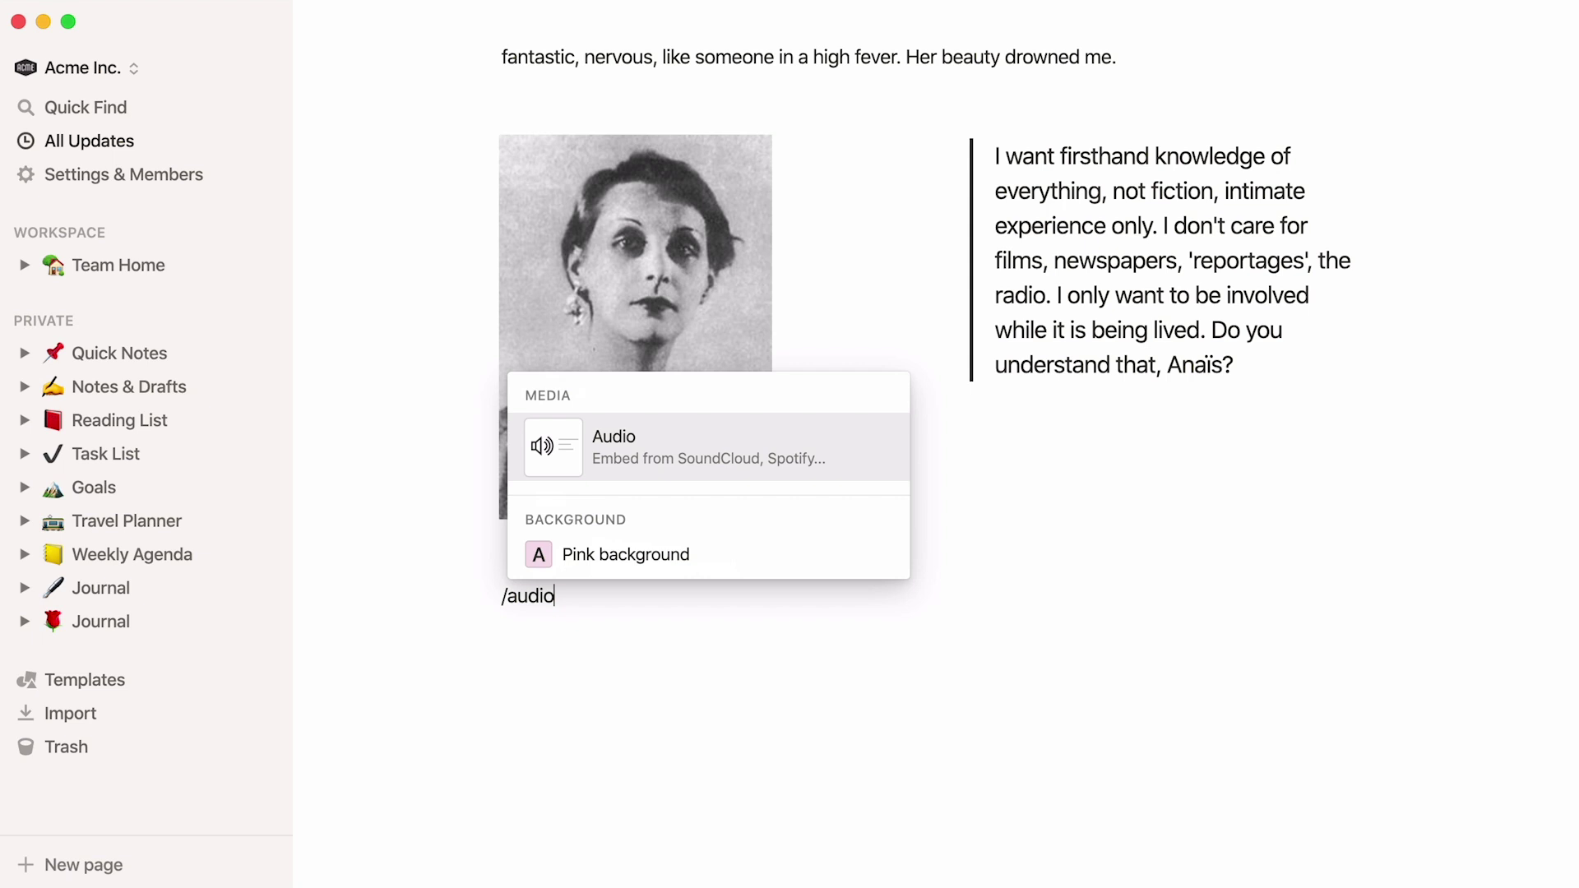
key("Return")
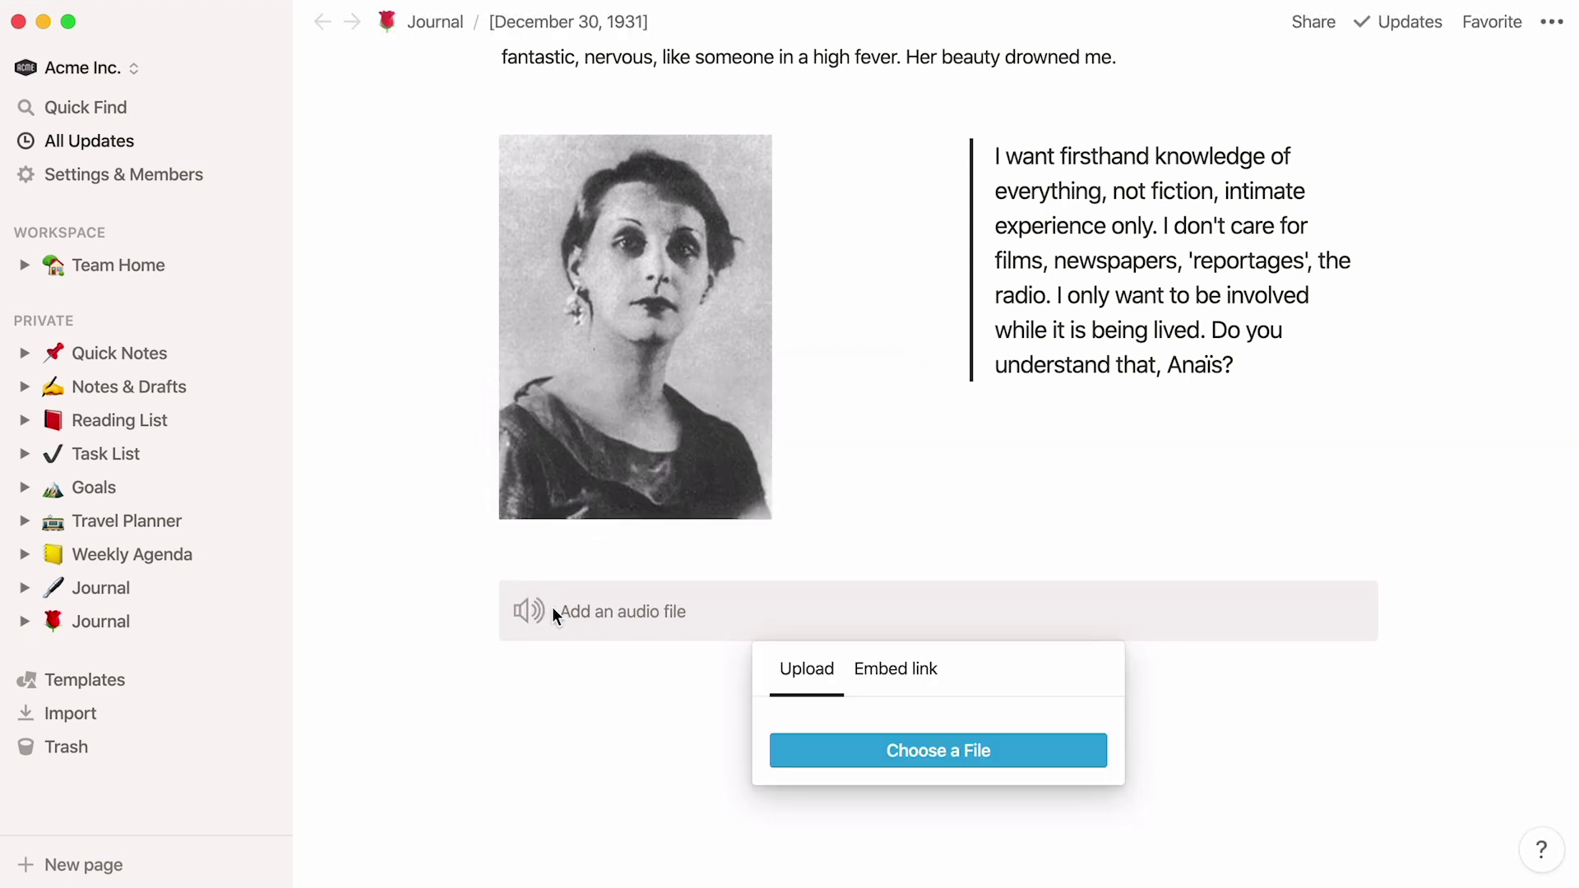
left_click(880, 668)
key("super+v")
left_click(843, 788)
scroll(443, 777, "down", 4)
Open the quill-icon Journal from the sidebar and delete it through its ••• menu.
left_click(102, 588)
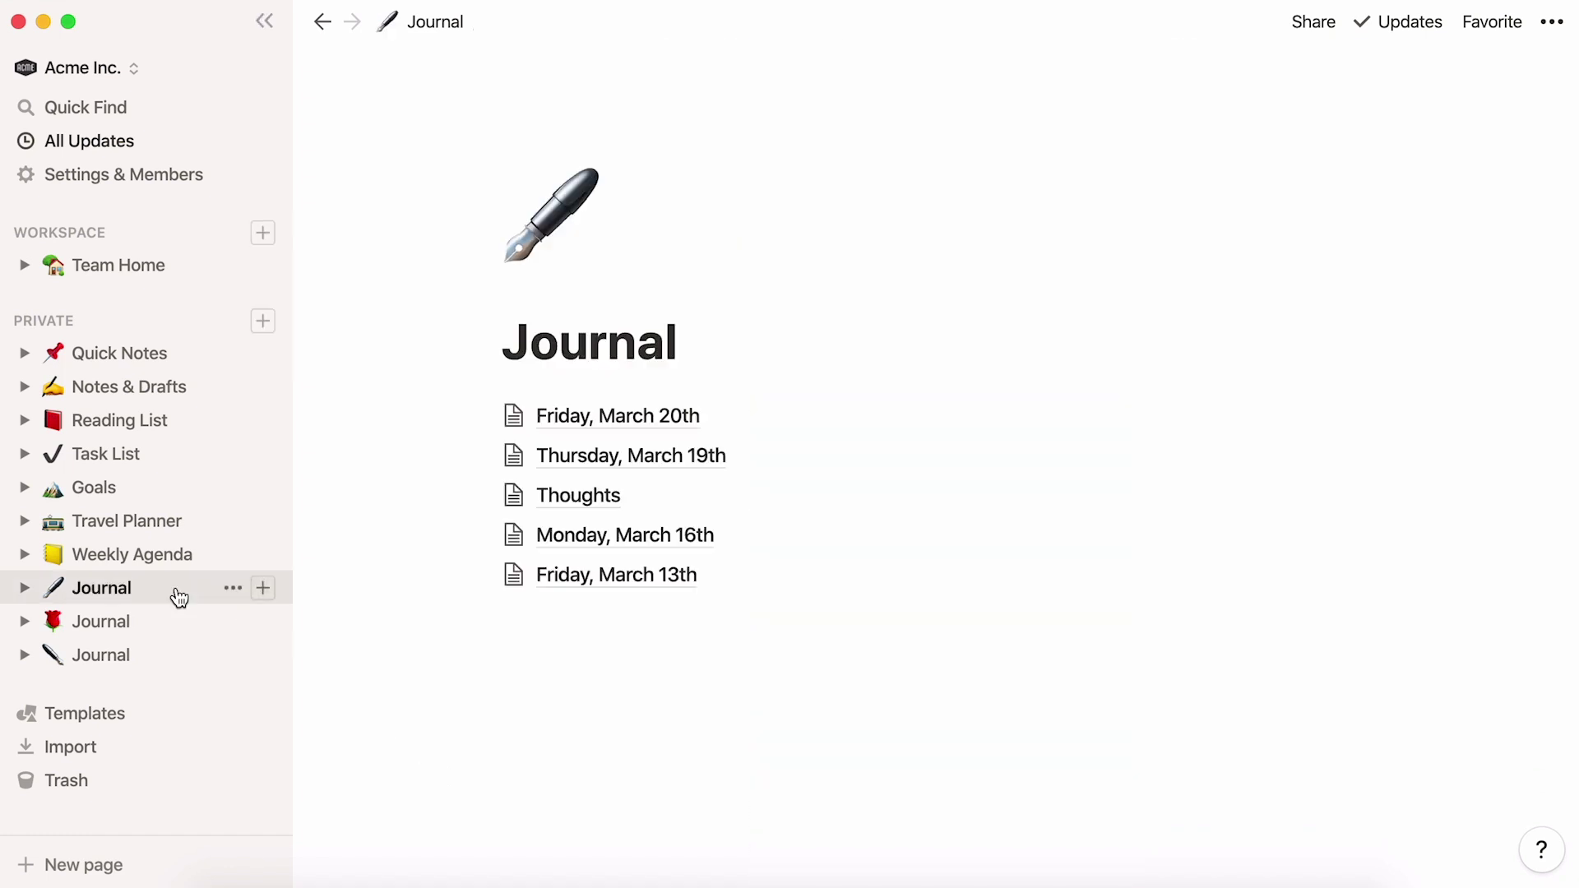
left_click(164, 667)
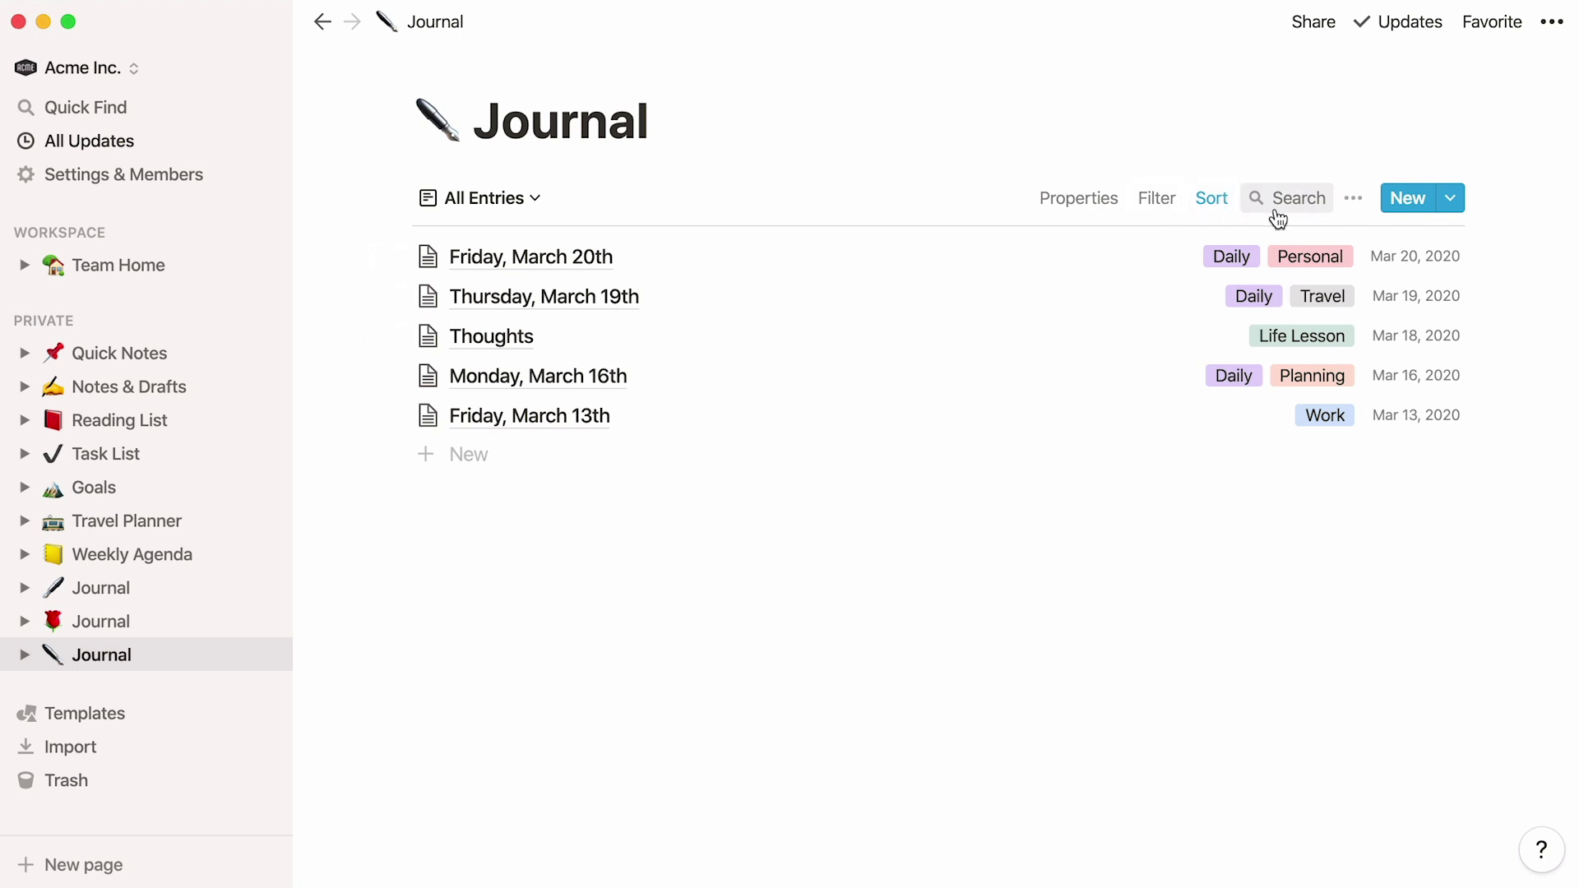
left_click(242, 654)
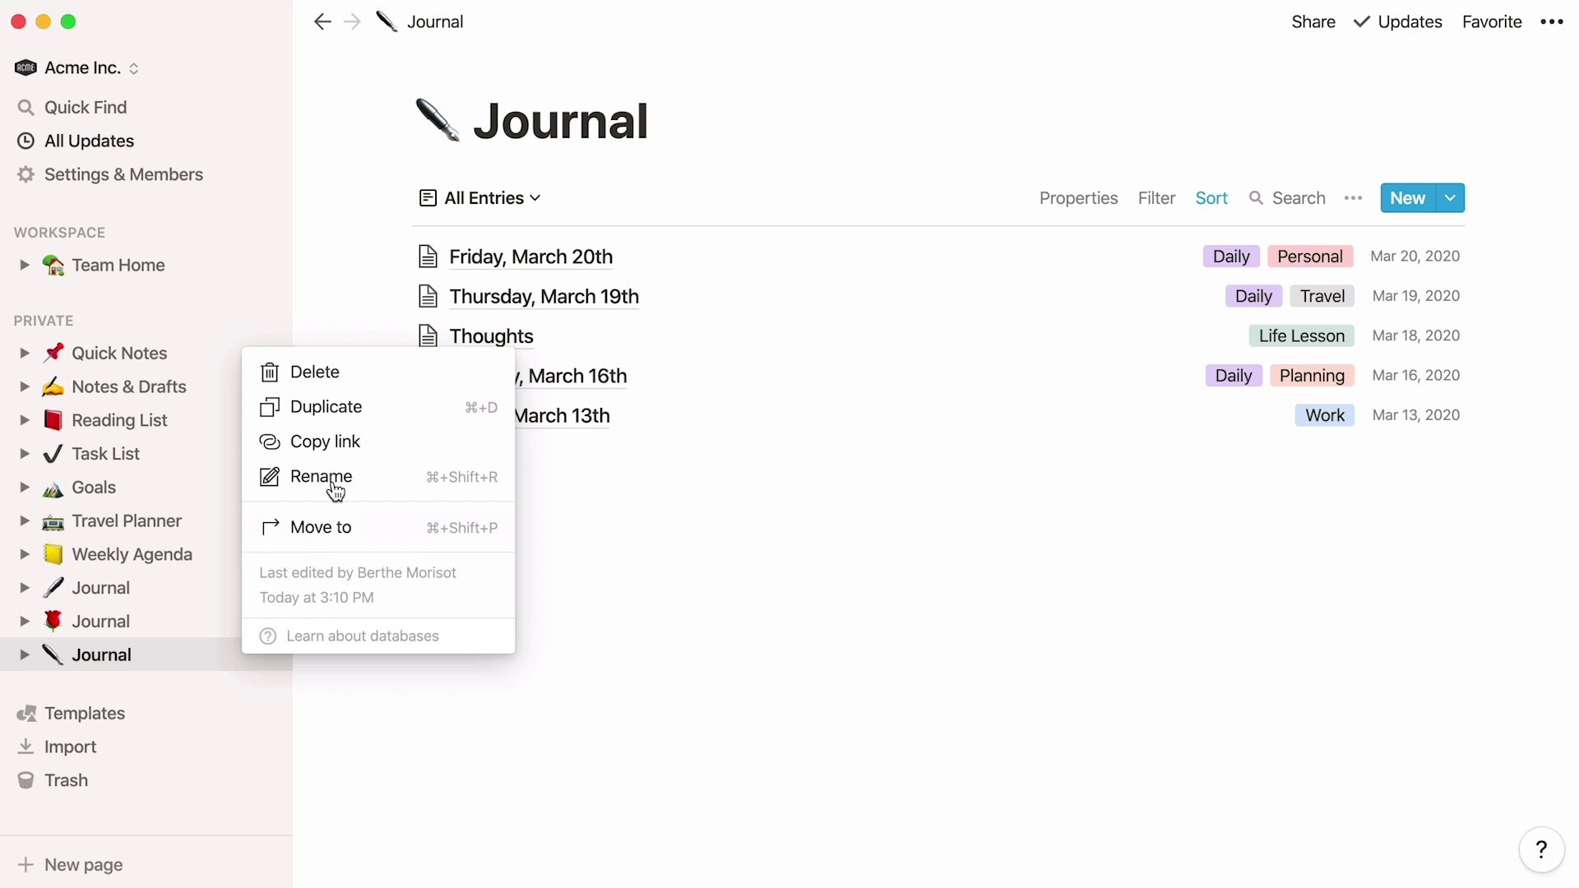
left_click(387, 374)
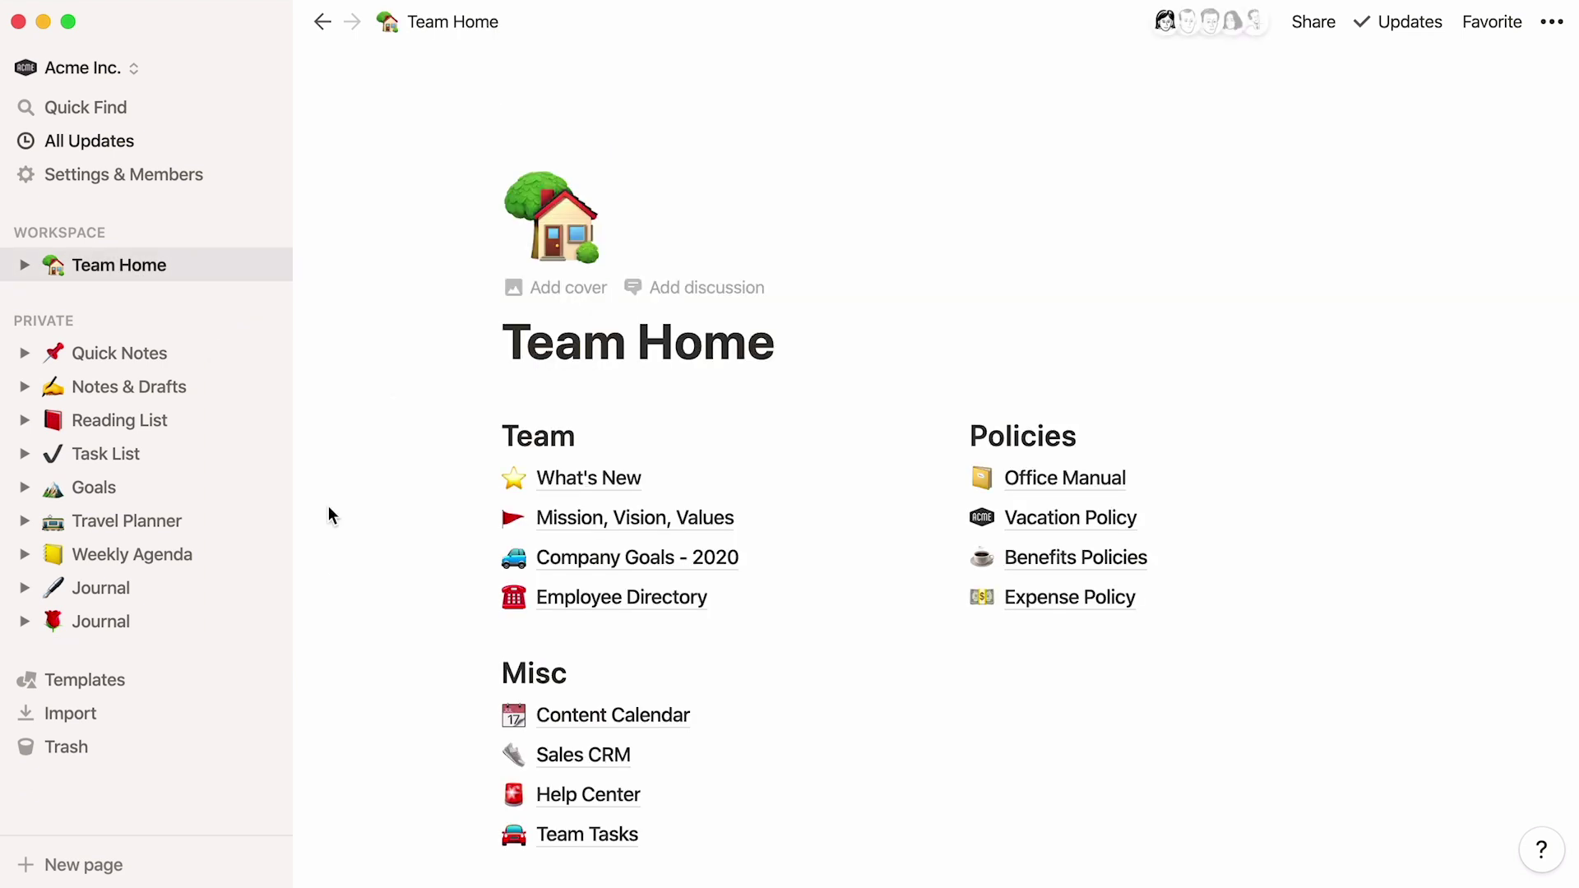
Create a new list database page titled 'Journal'.
left_click(155, 868)
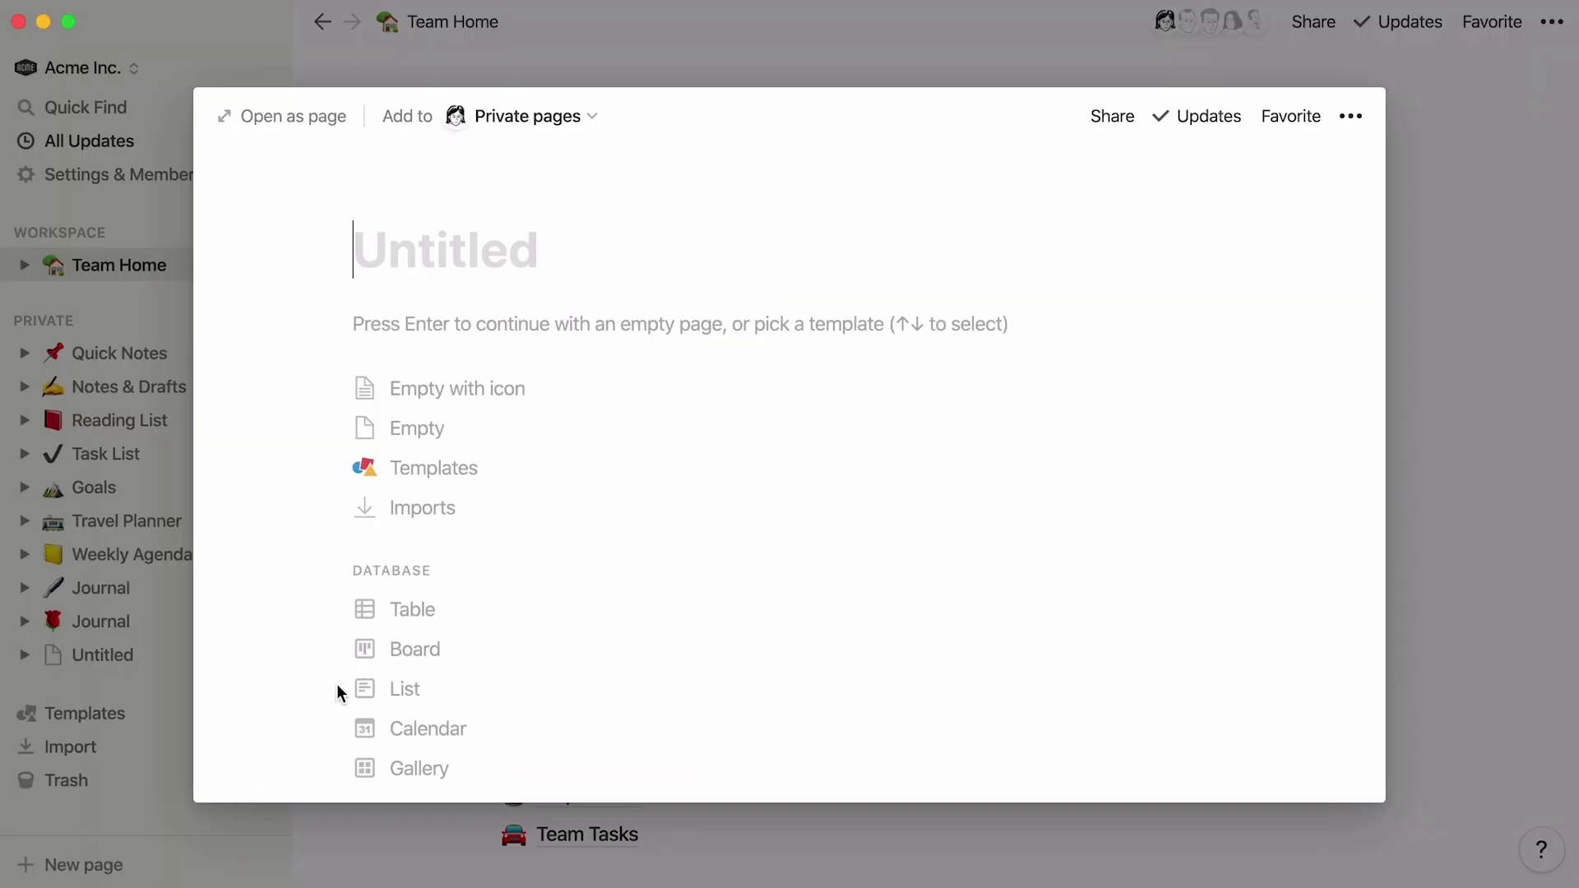
left_click(363, 678)
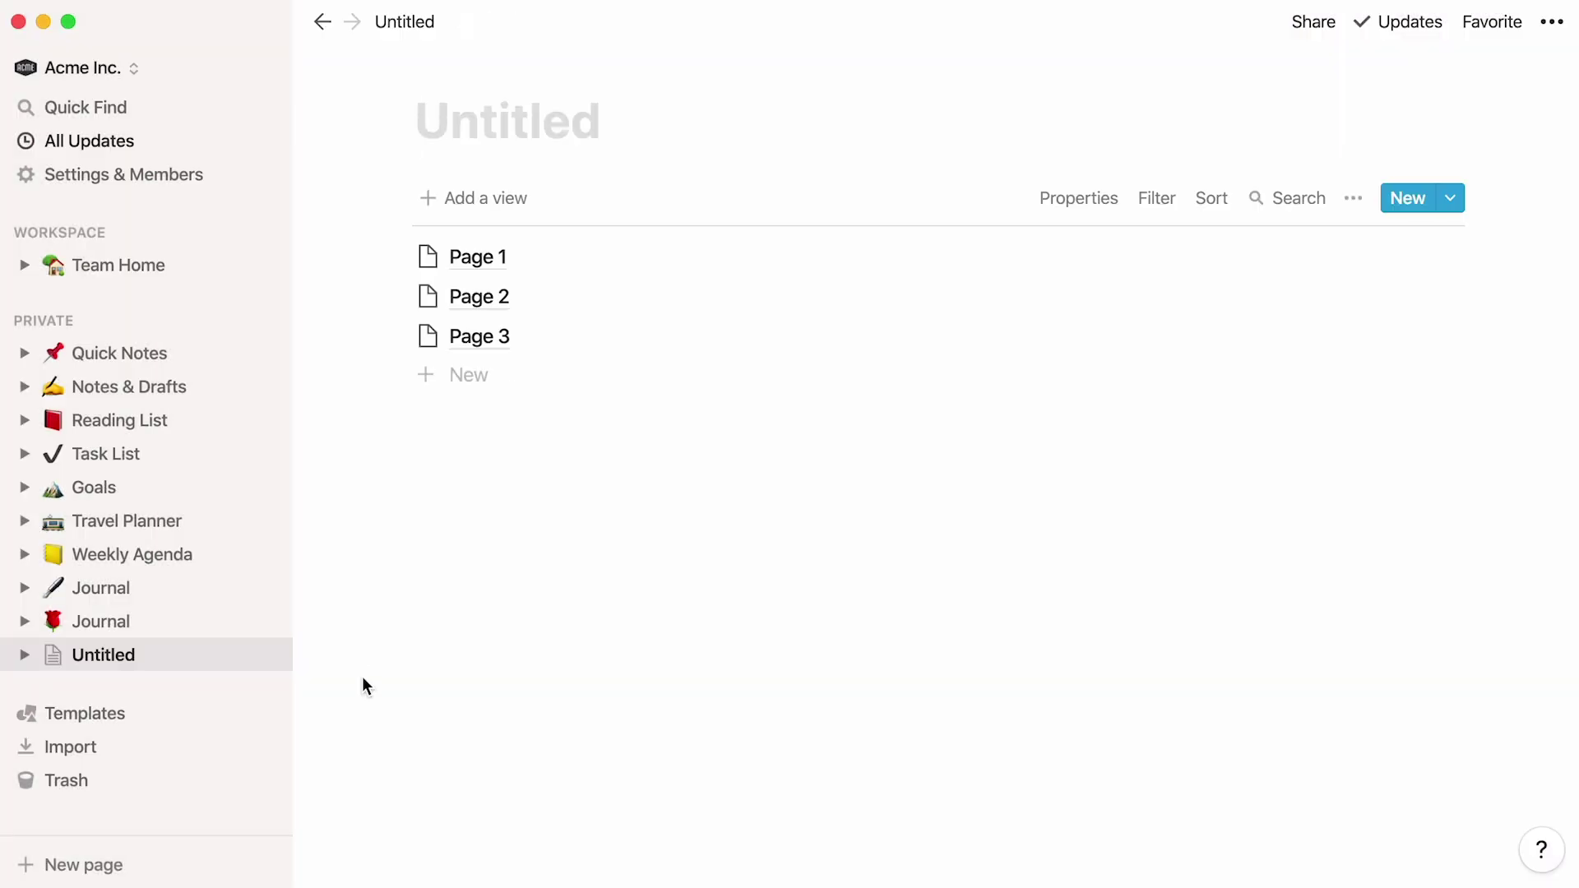
type("Journal")
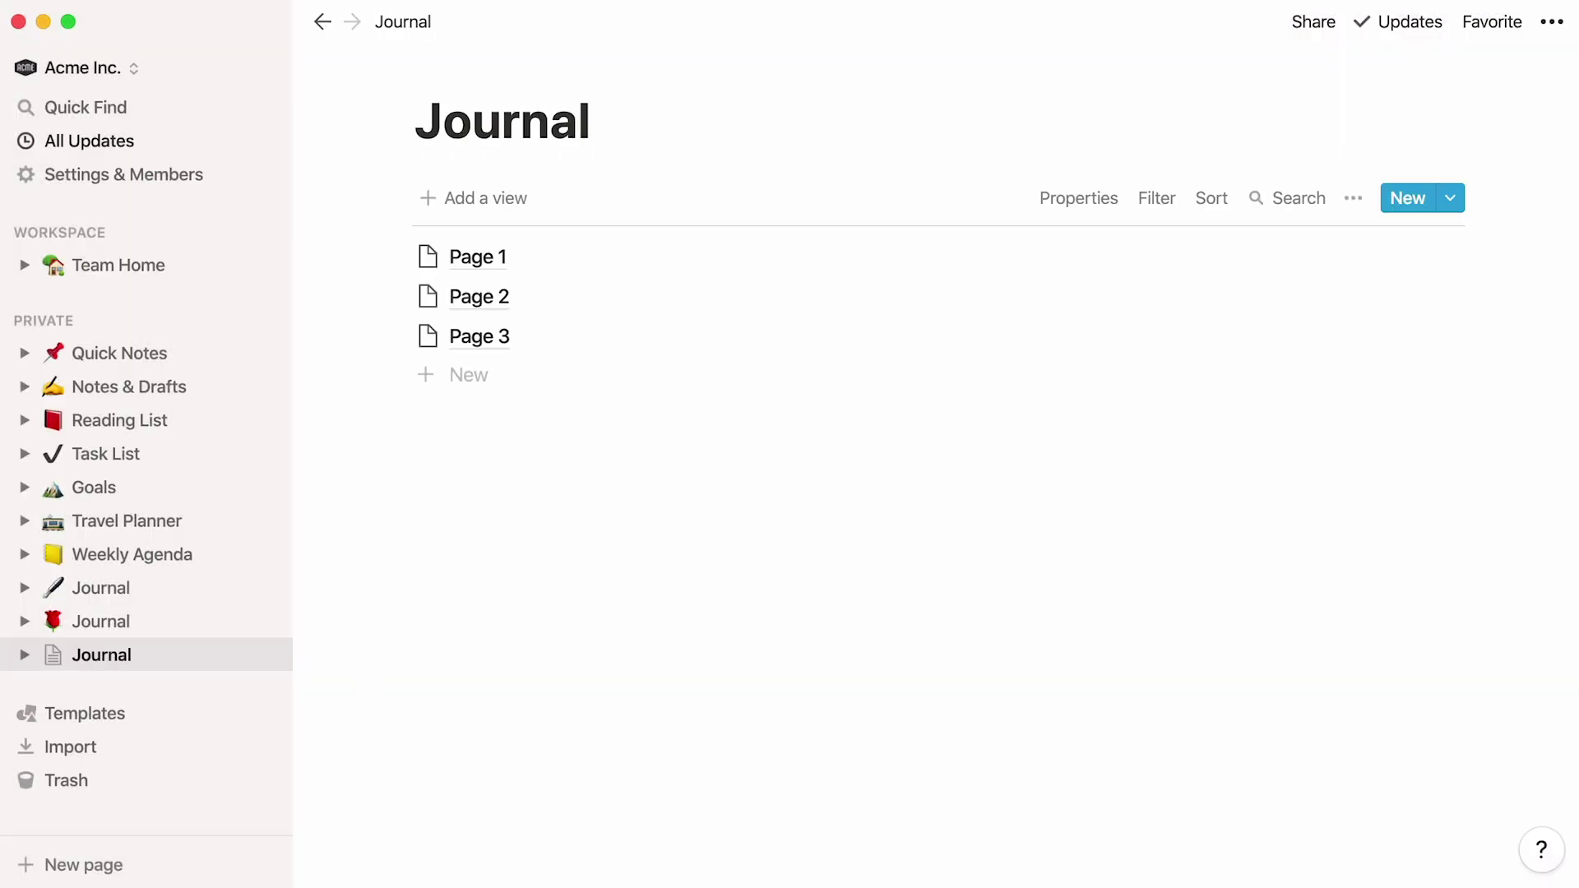
Rename Page 1 to 'Thoughts' with body text 'Mary had a little lamb.'.
left_click(469, 257)
key("super+a")
type("Thoughts")
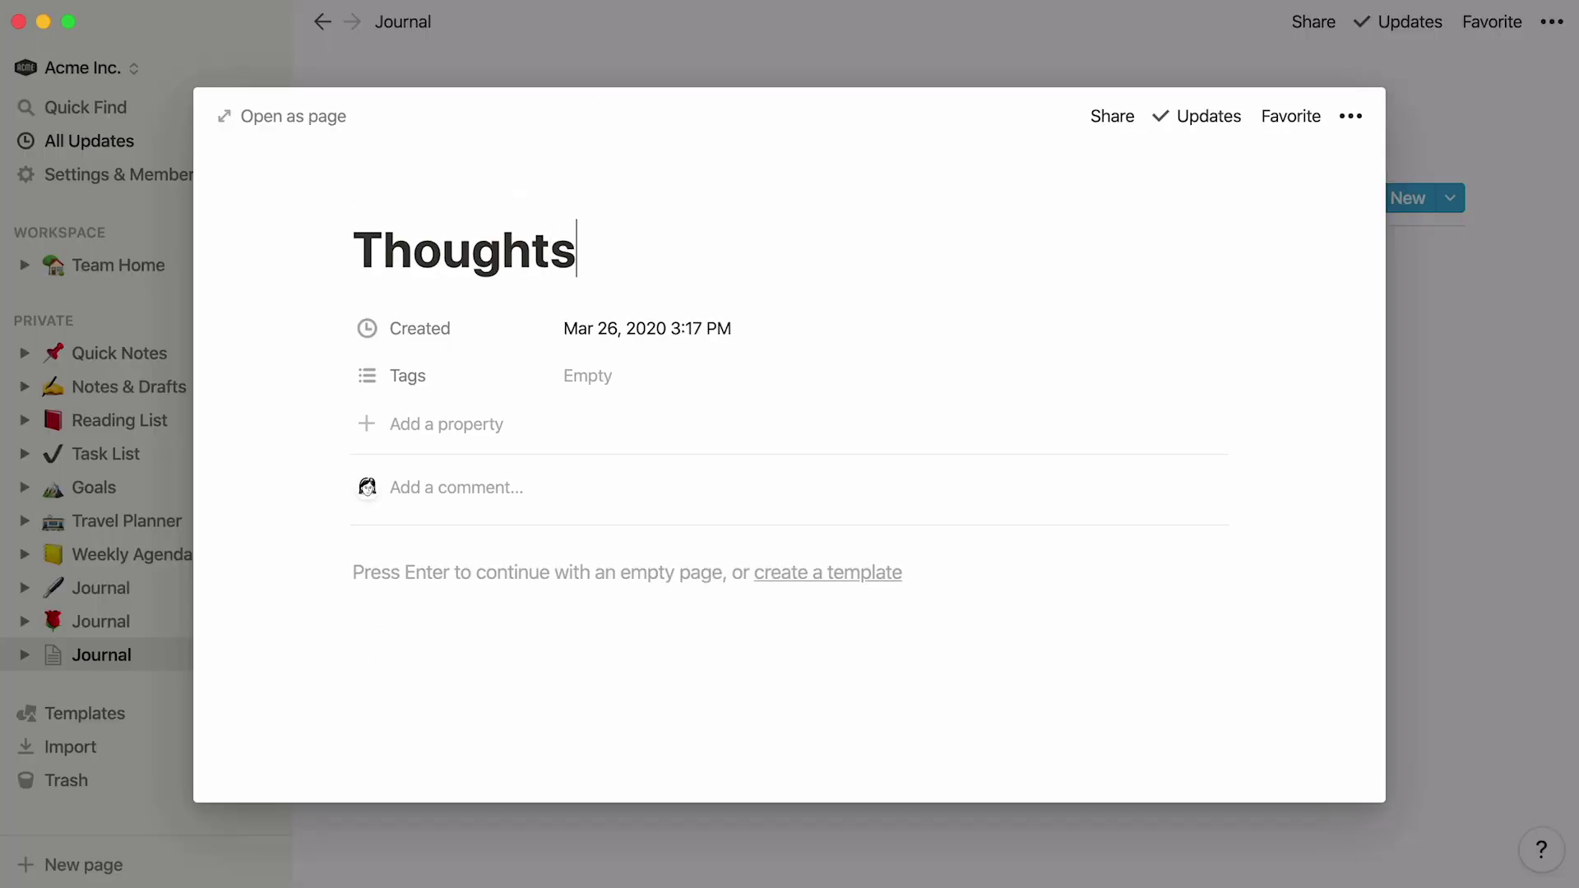
key("Return")
type("Mary had a little lamb.")
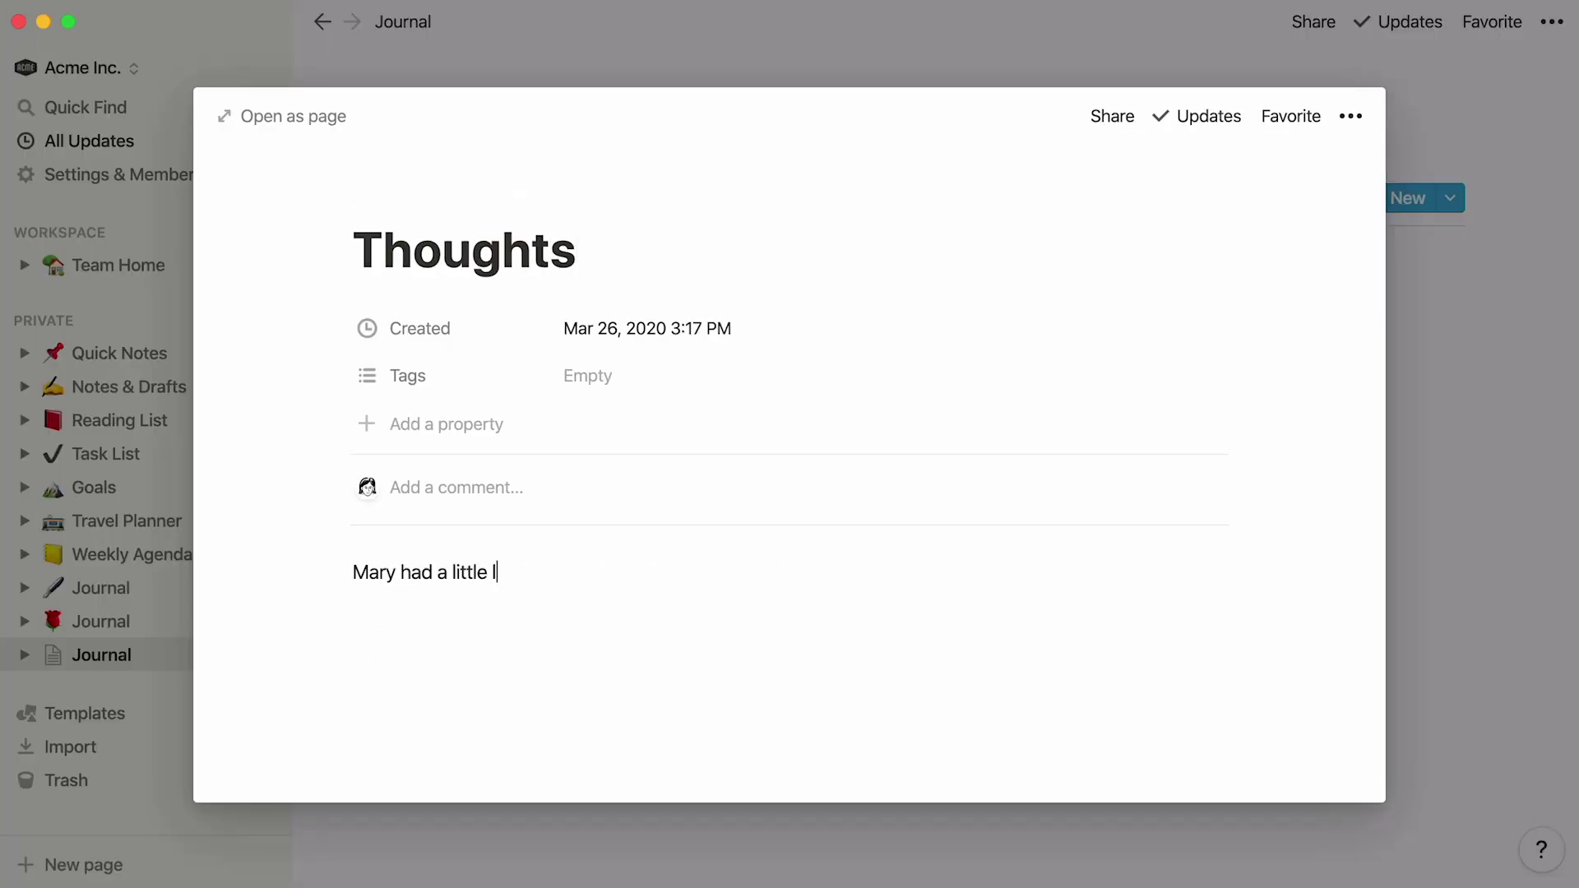
left_click(434, 57)
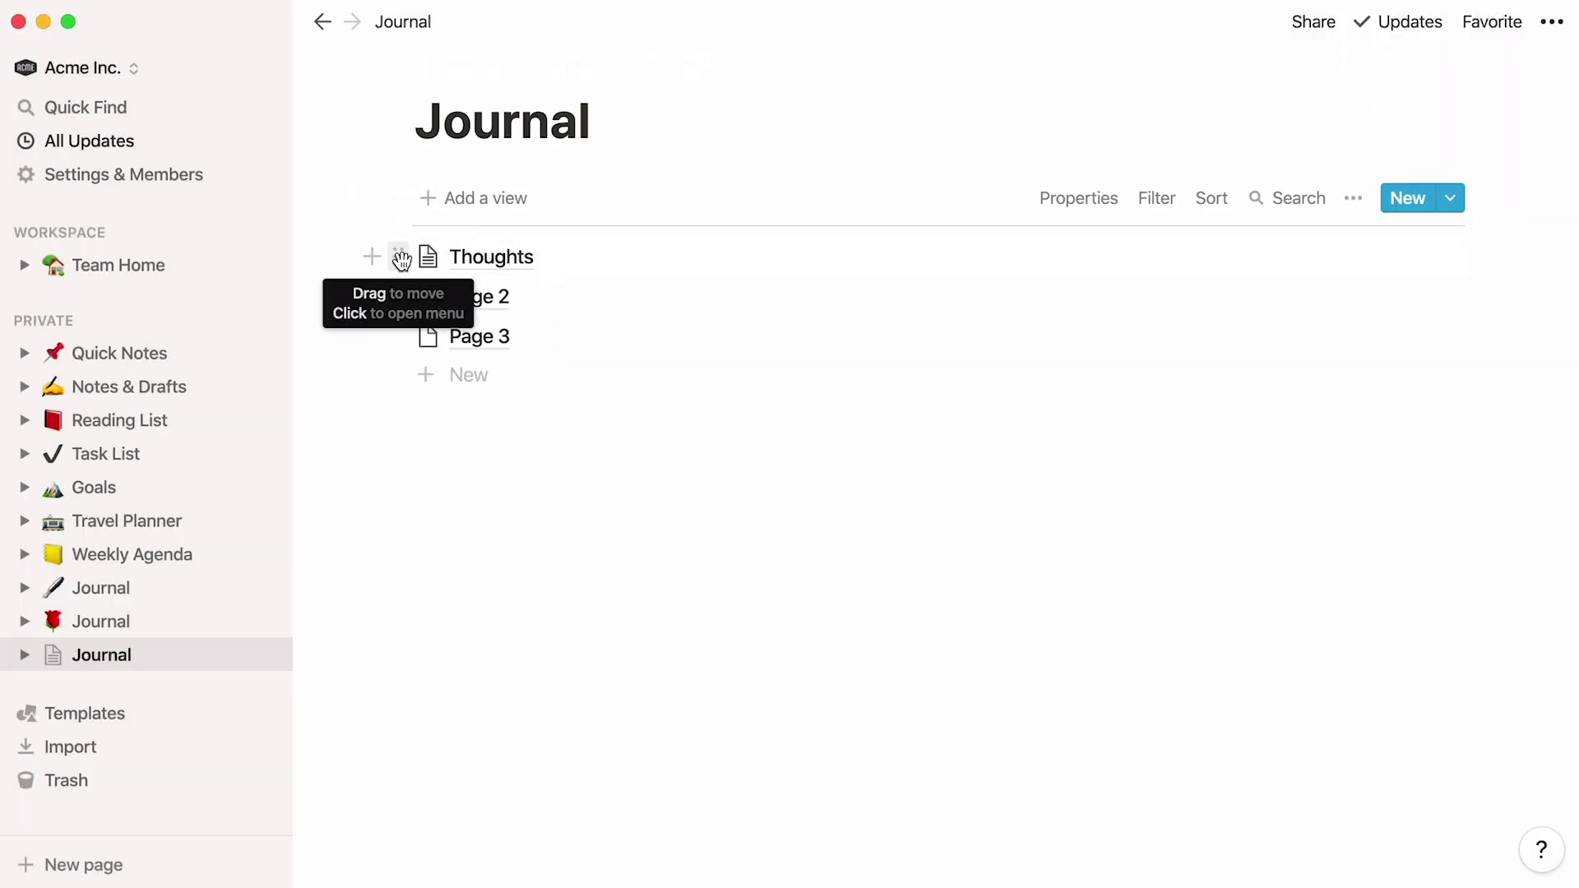
Delete the Thoughts, Page 2 and Page 3 items so the list is empty.
left_click(398, 255)
left_click(342, 167)
left_click(398, 256)
left_click(329, 155)
left_click(399, 255)
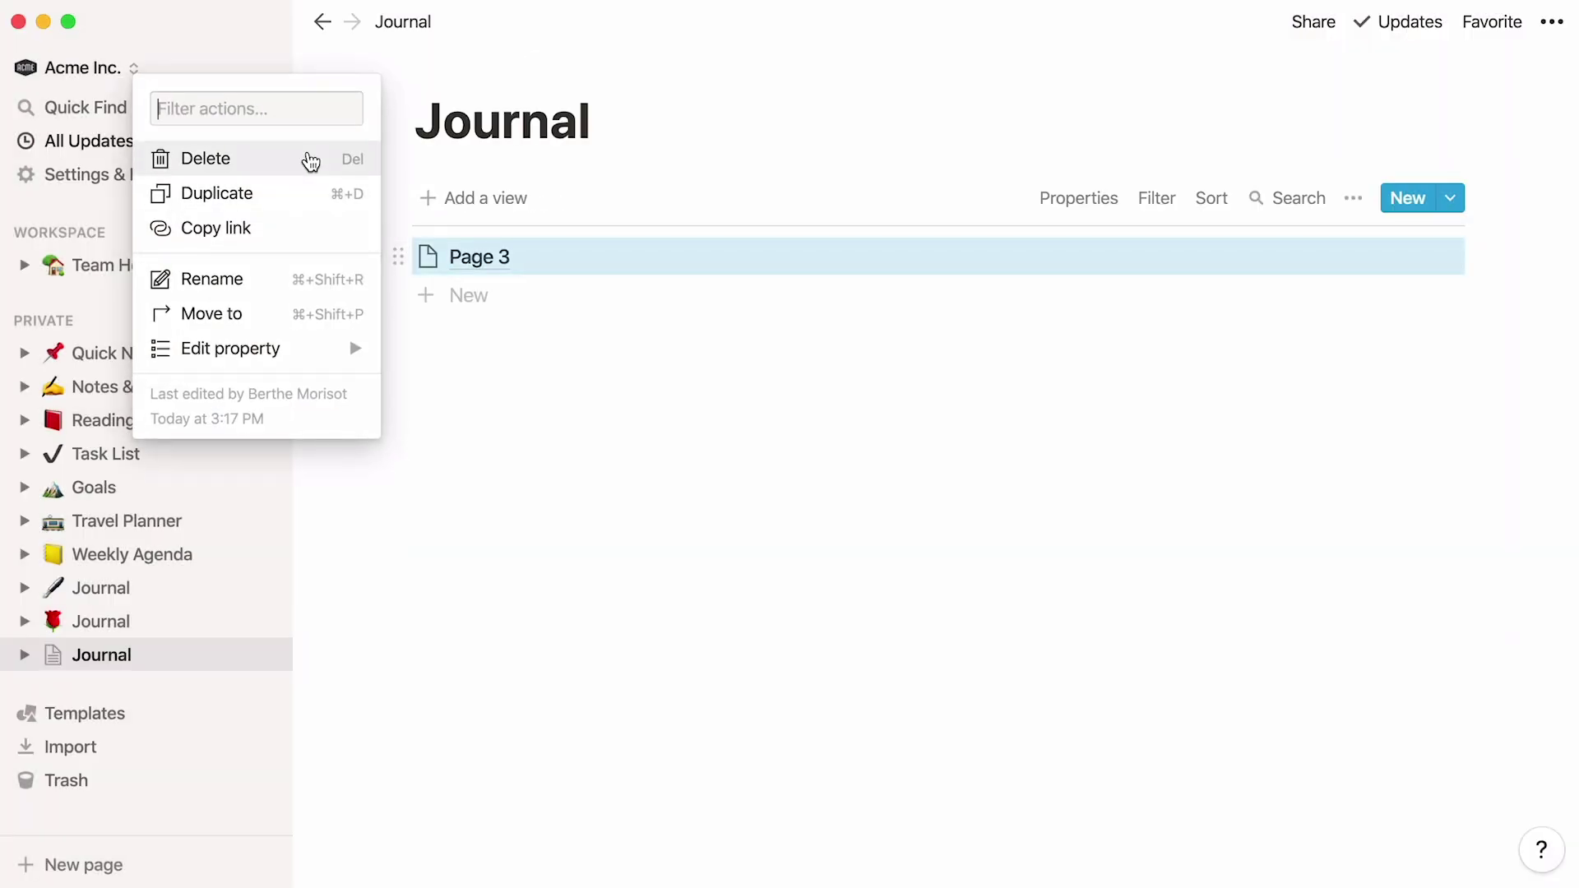
left_click(311, 161)
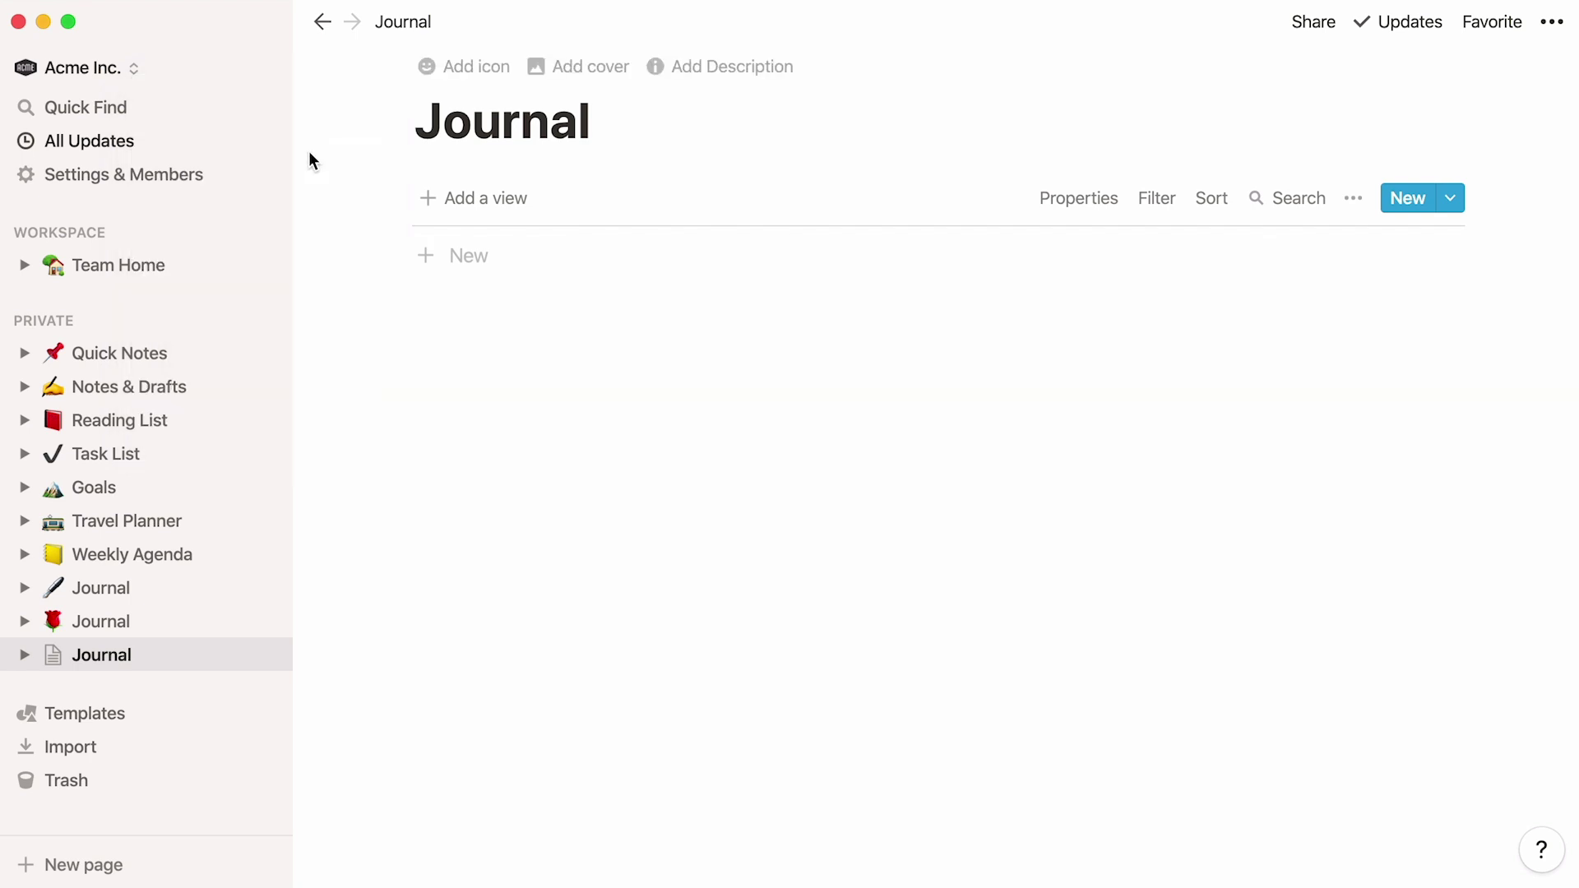
Add an entry titled 'Thursday, March 19th' and create tags Travel, Work, Daily and Personal.
left_click(1411, 213)
type("Thur")
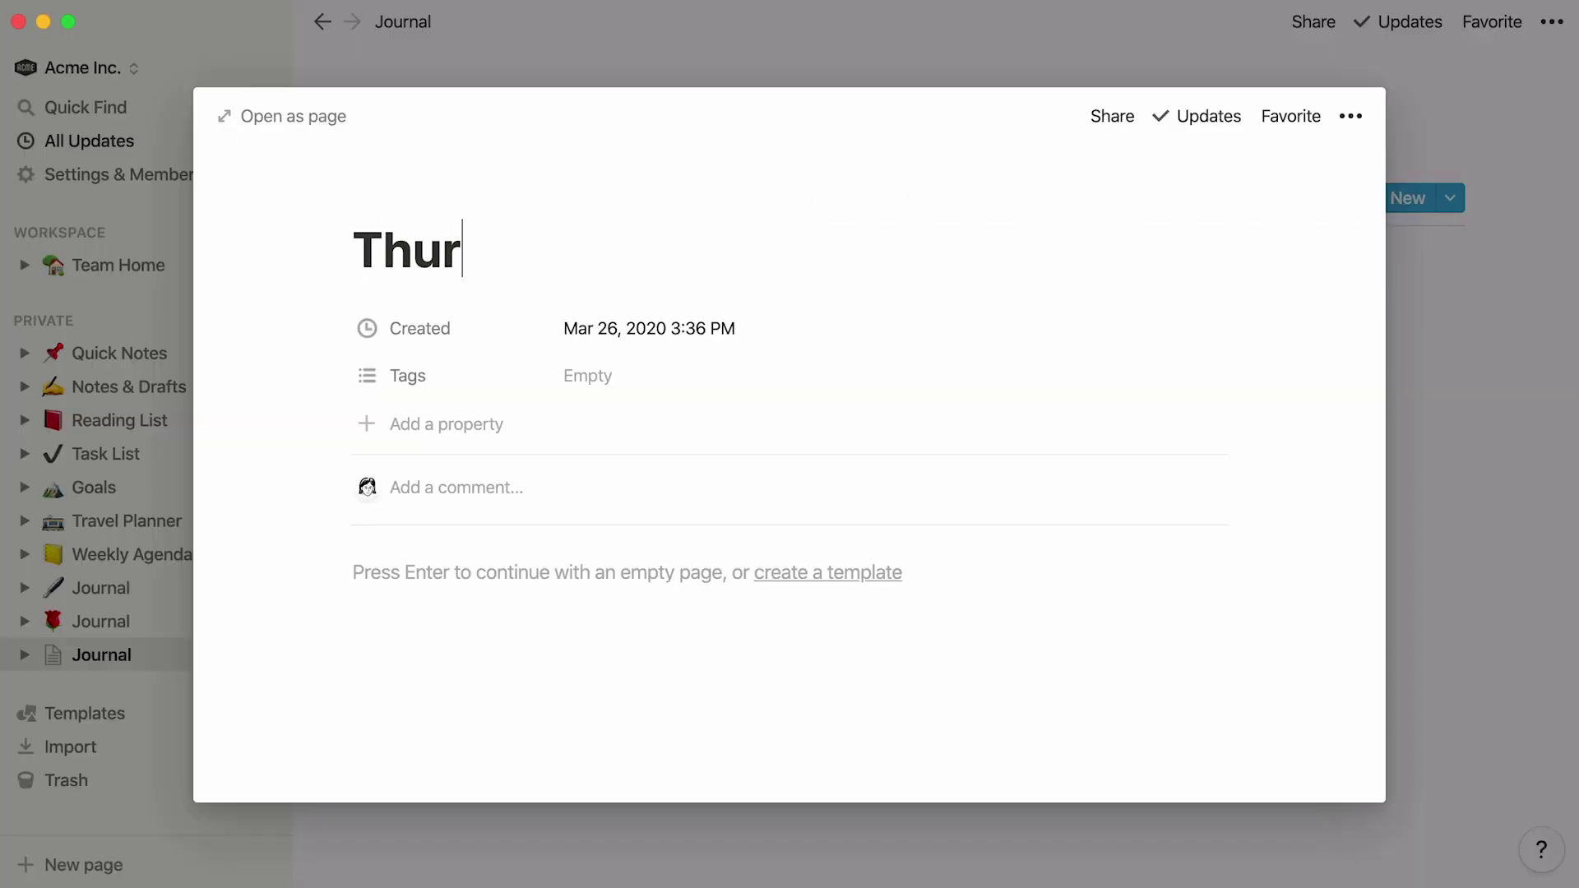
type("sday, March 19th")
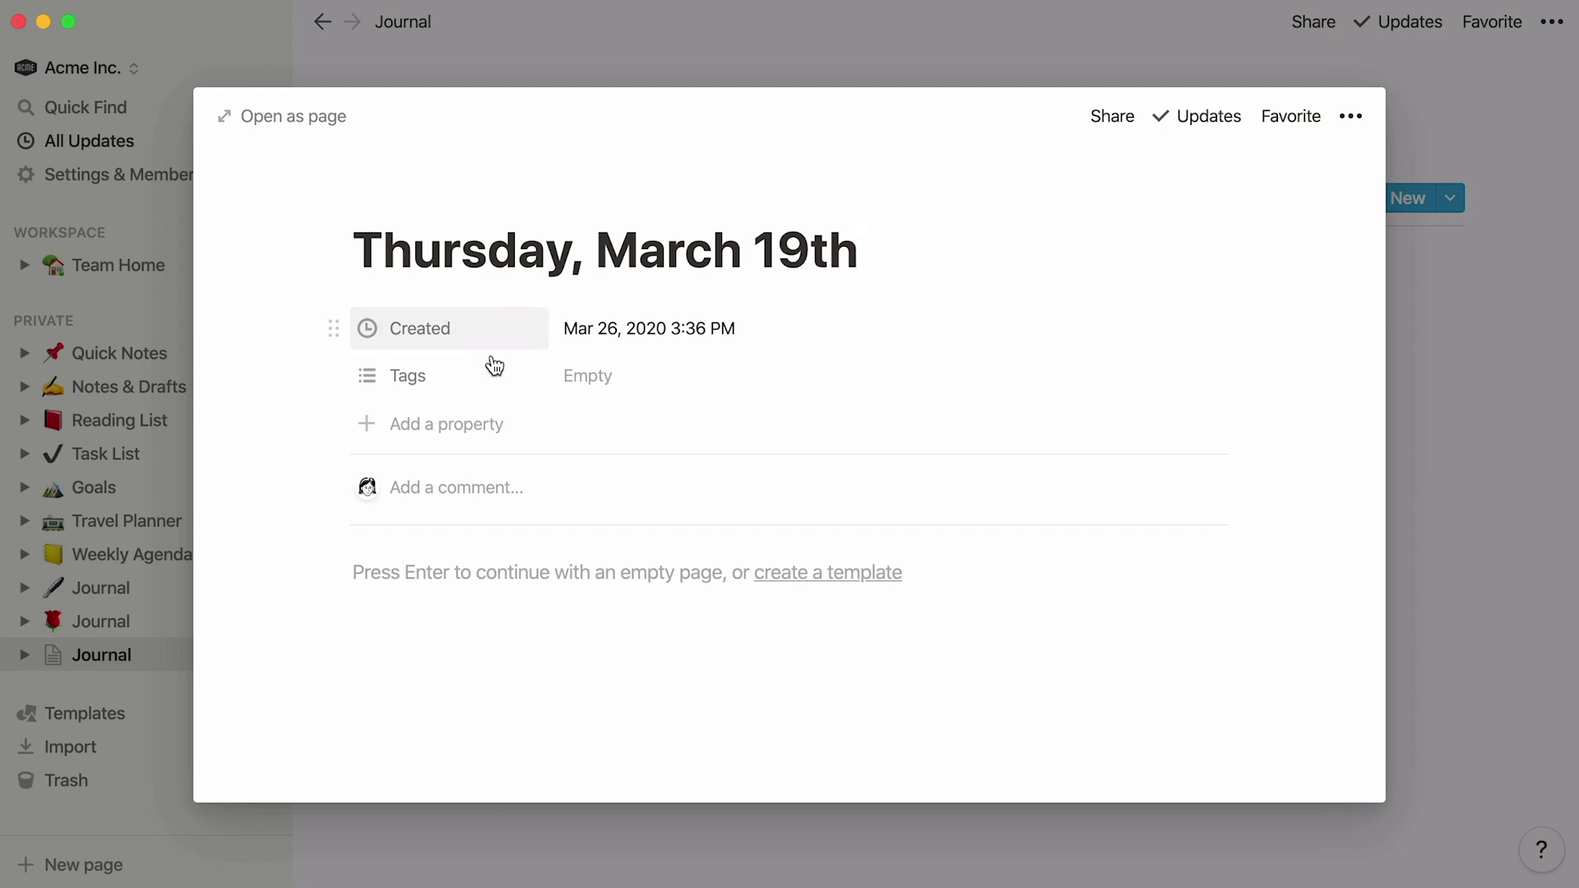
left_click(596, 375)
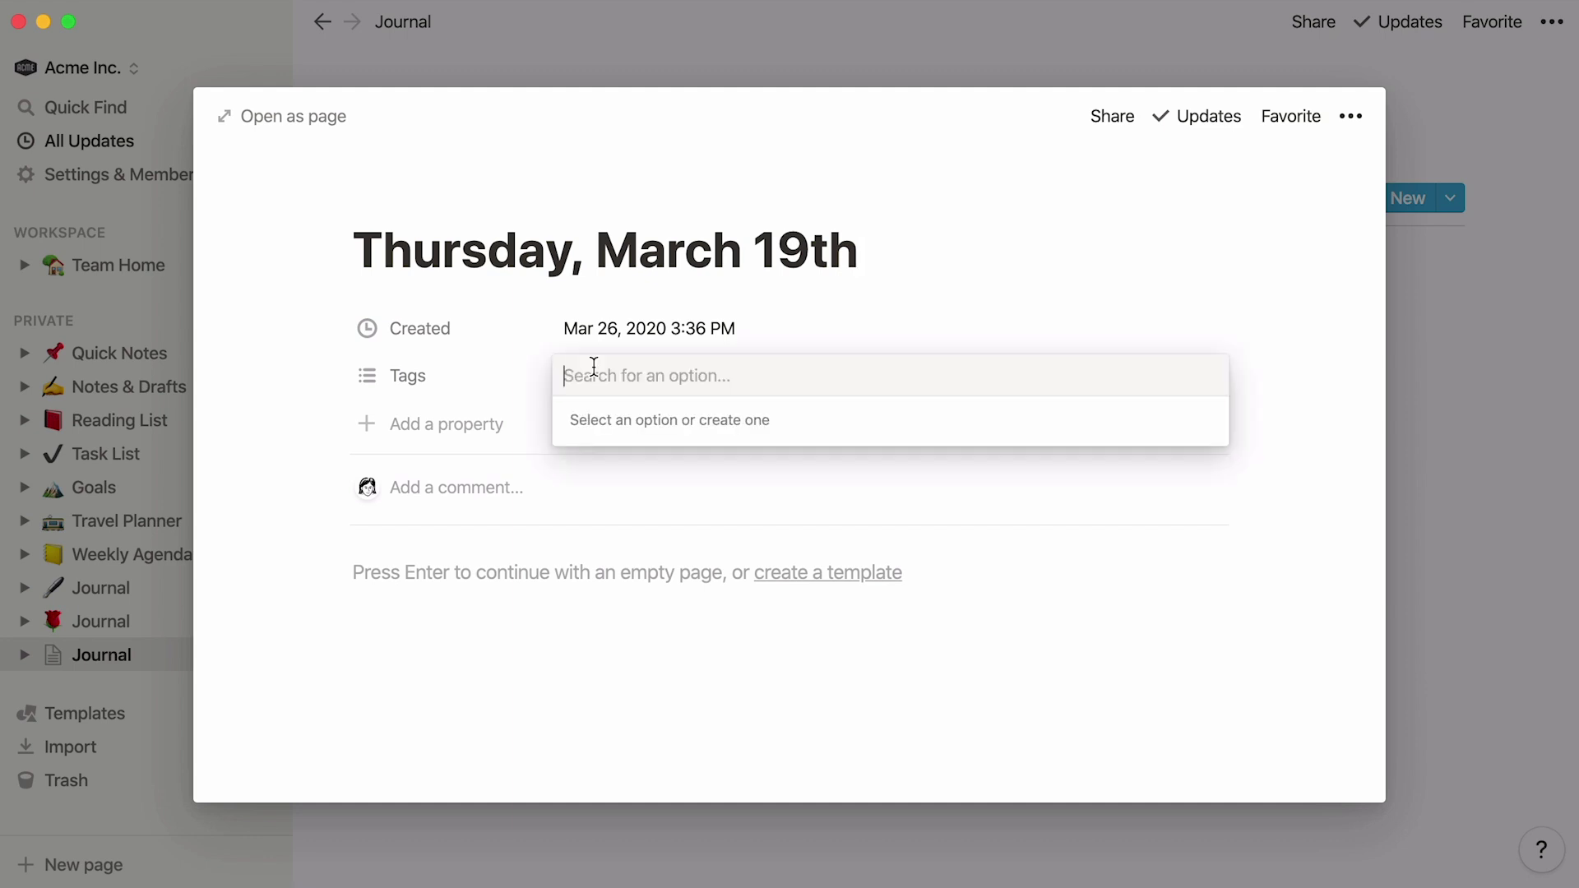
type("Travel")
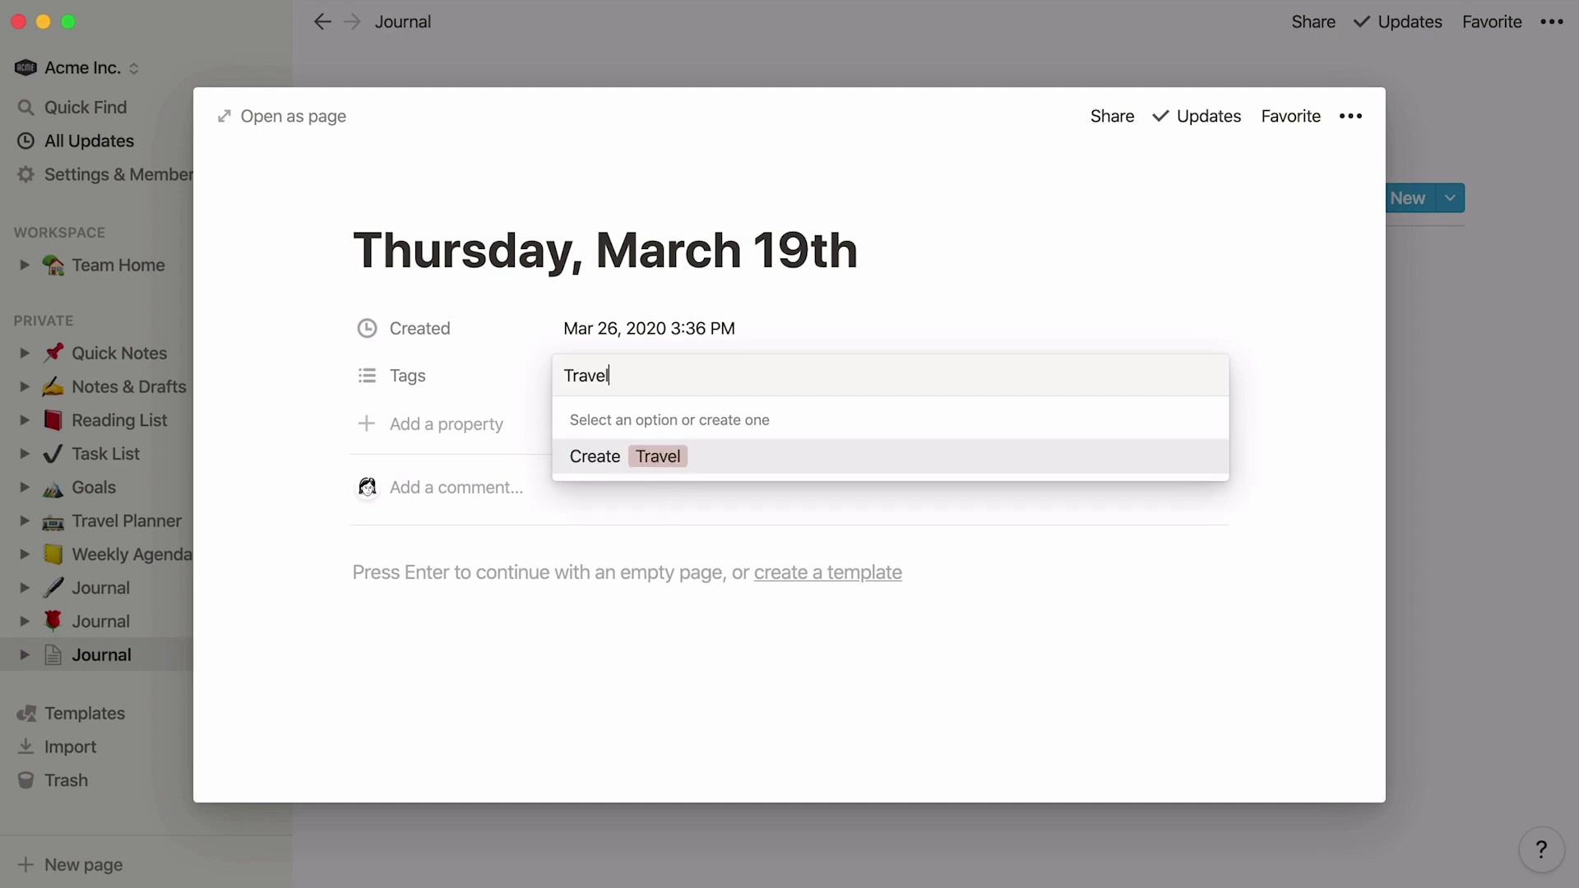
key("Return")
type("Work")
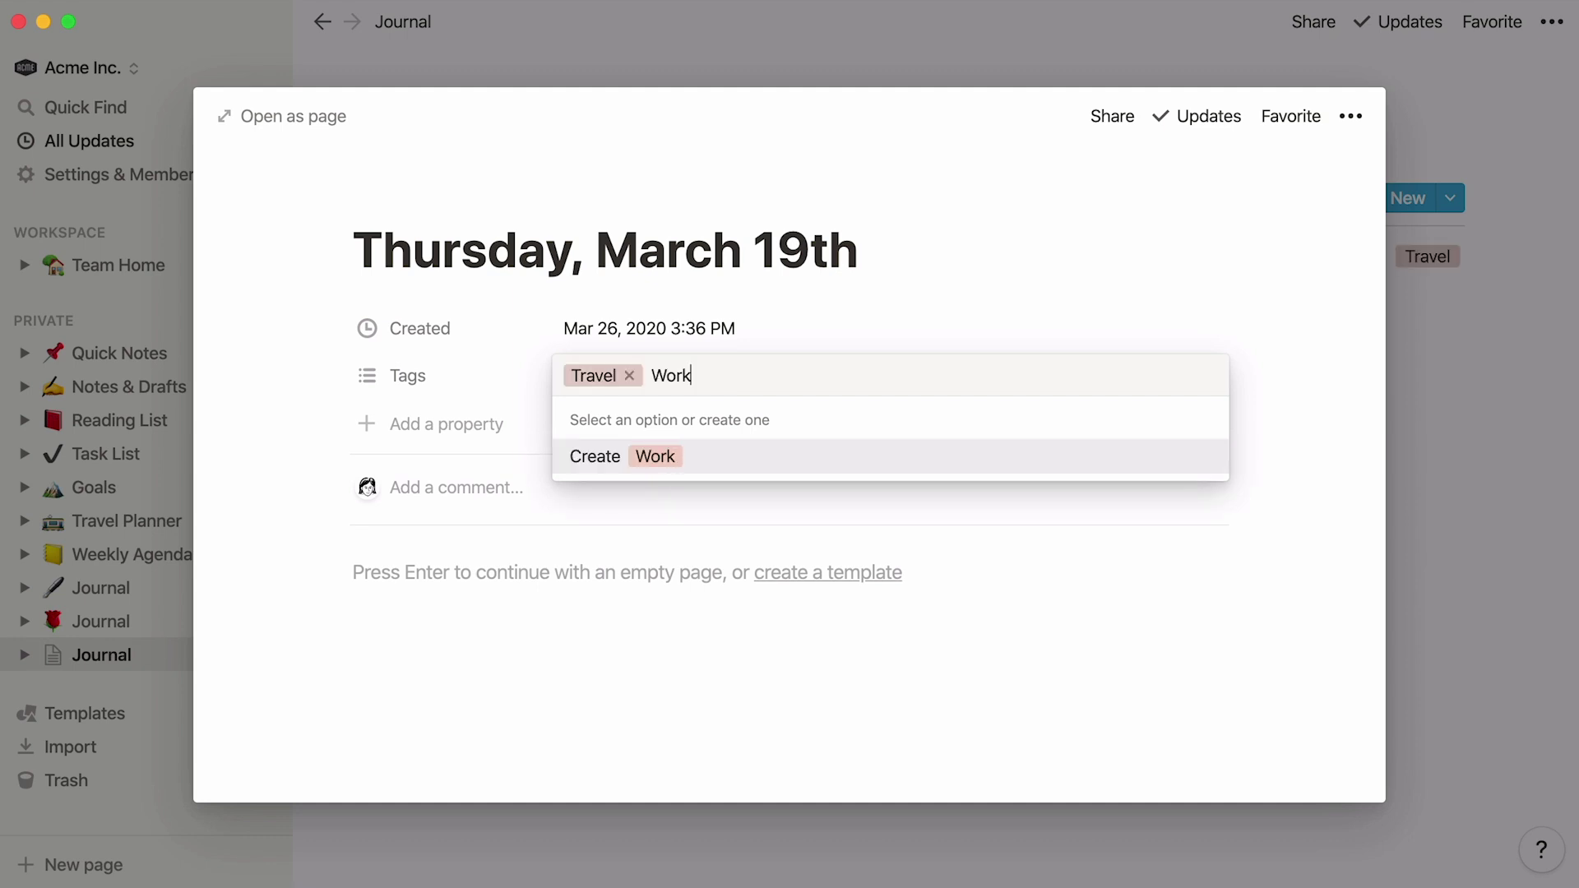
key("Return")
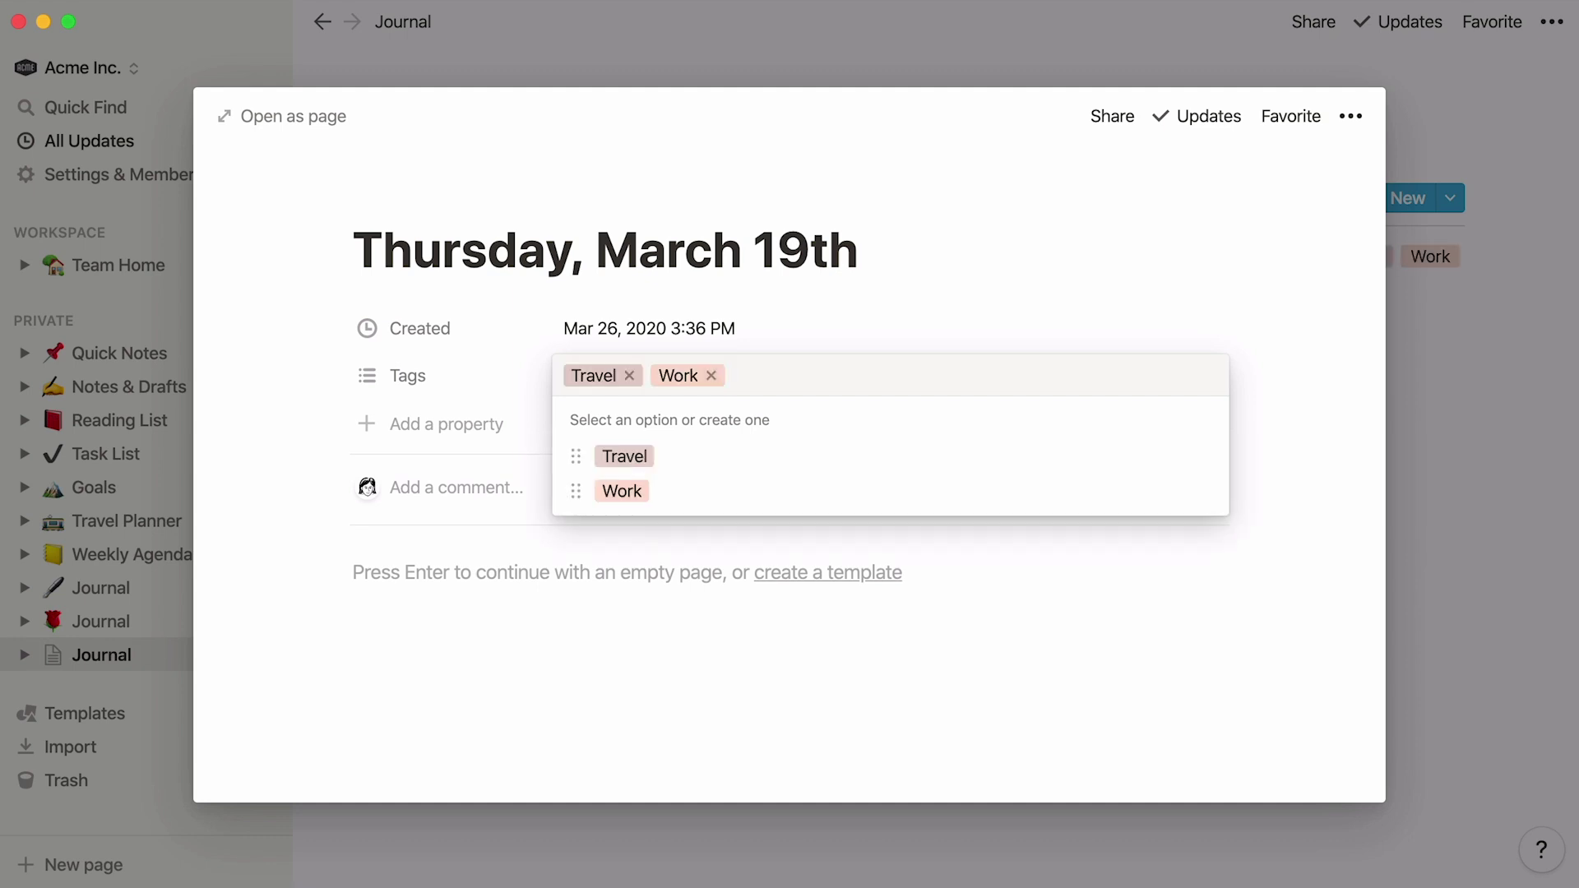
type("Daily")
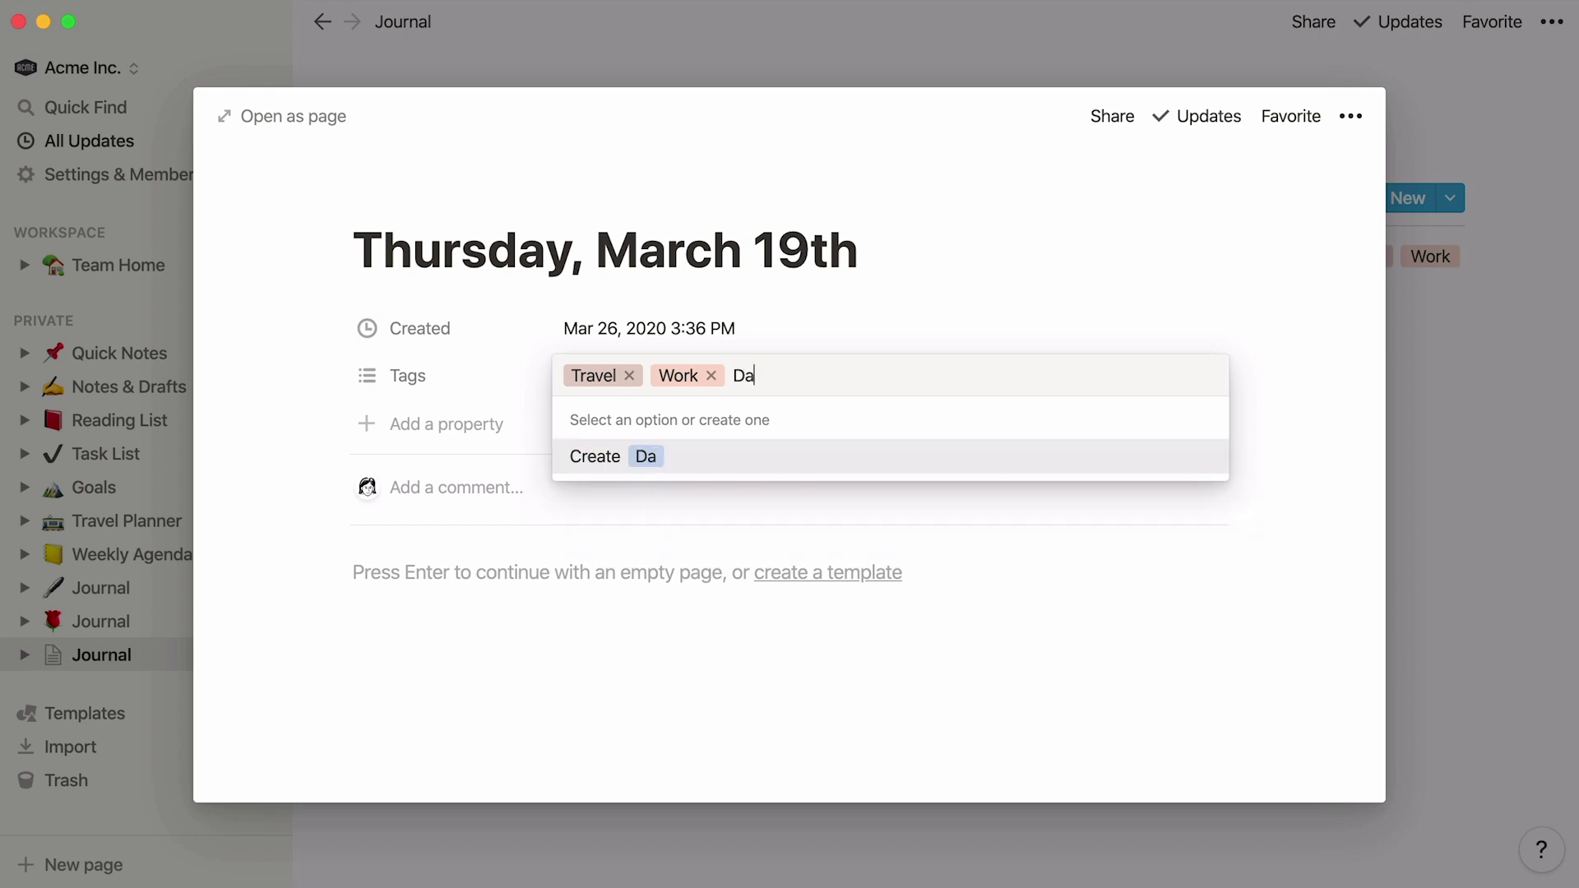
key("Return")
type("Personal")
key("Return")
Create the Life Lesson and Planning tags, colouring Planning pink.
type("Life Lesson")
key("Return")
type("Planning")
key("Return")
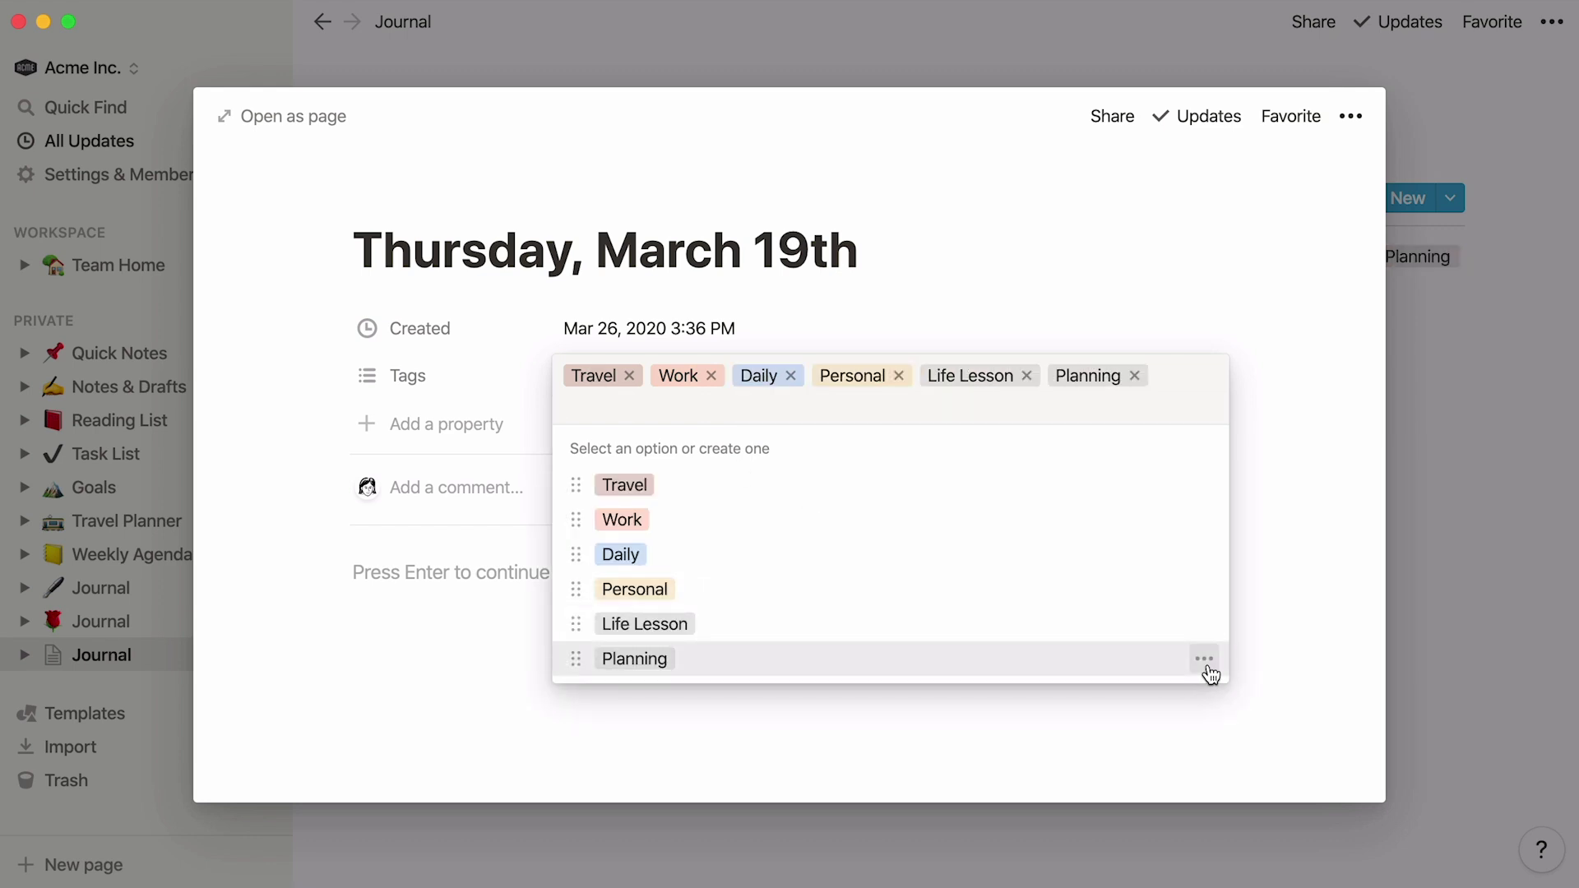
left_click(1204, 659)
left_click(1221, 586)
left_click(1016, 412)
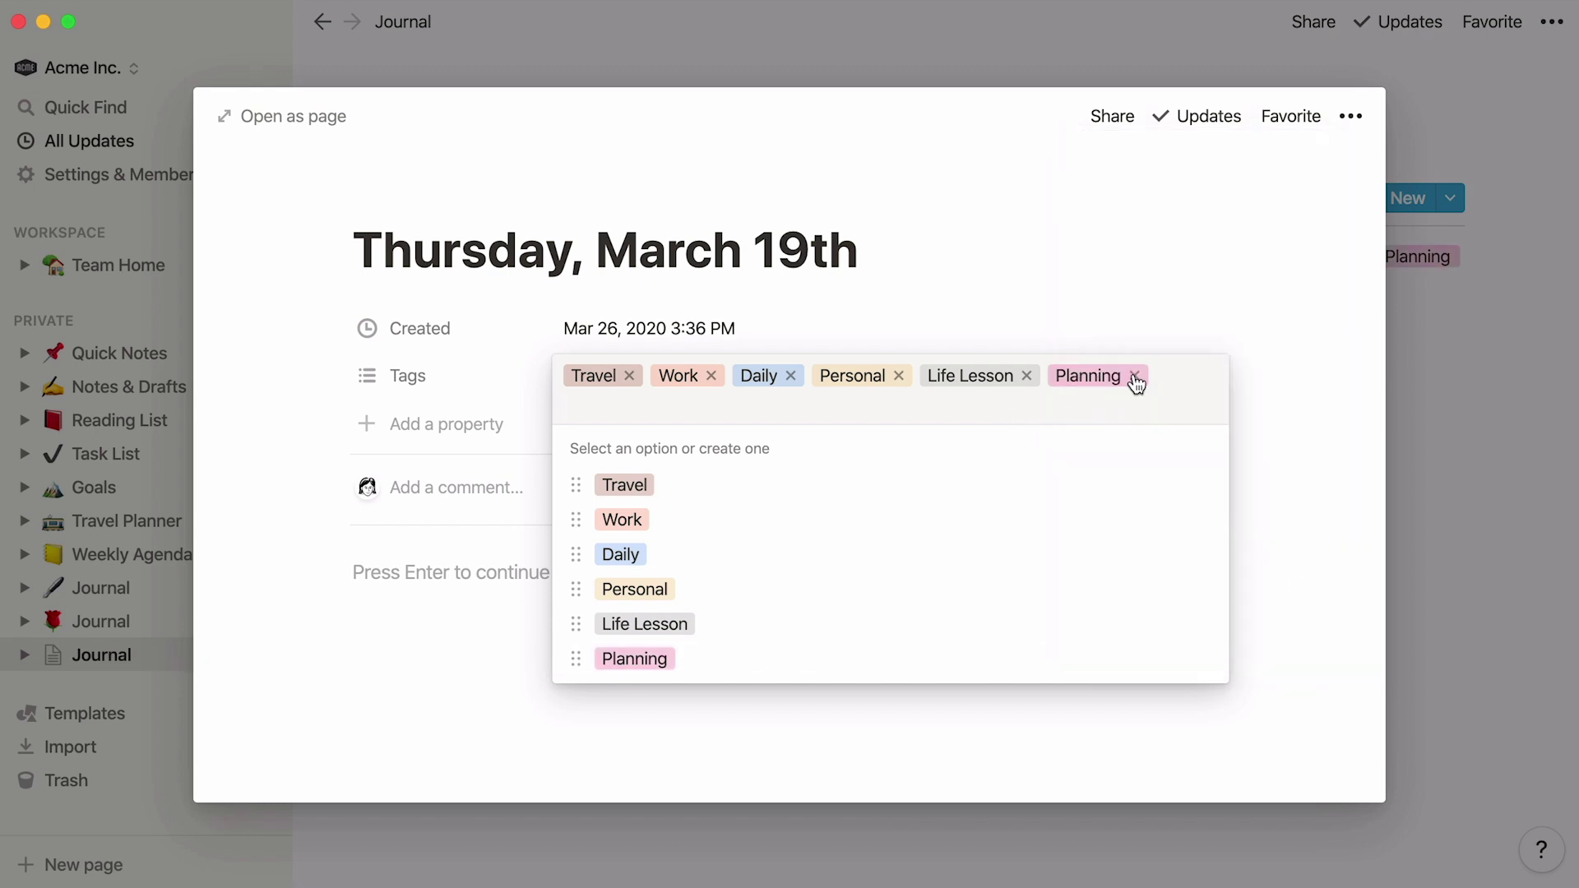
Remove the Planning, Life Lesson, Work and Travel tags, leaving Daily and Personal on the entry.
left_click(1135, 375)
left_click(1026, 376)
left_click(706, 377)
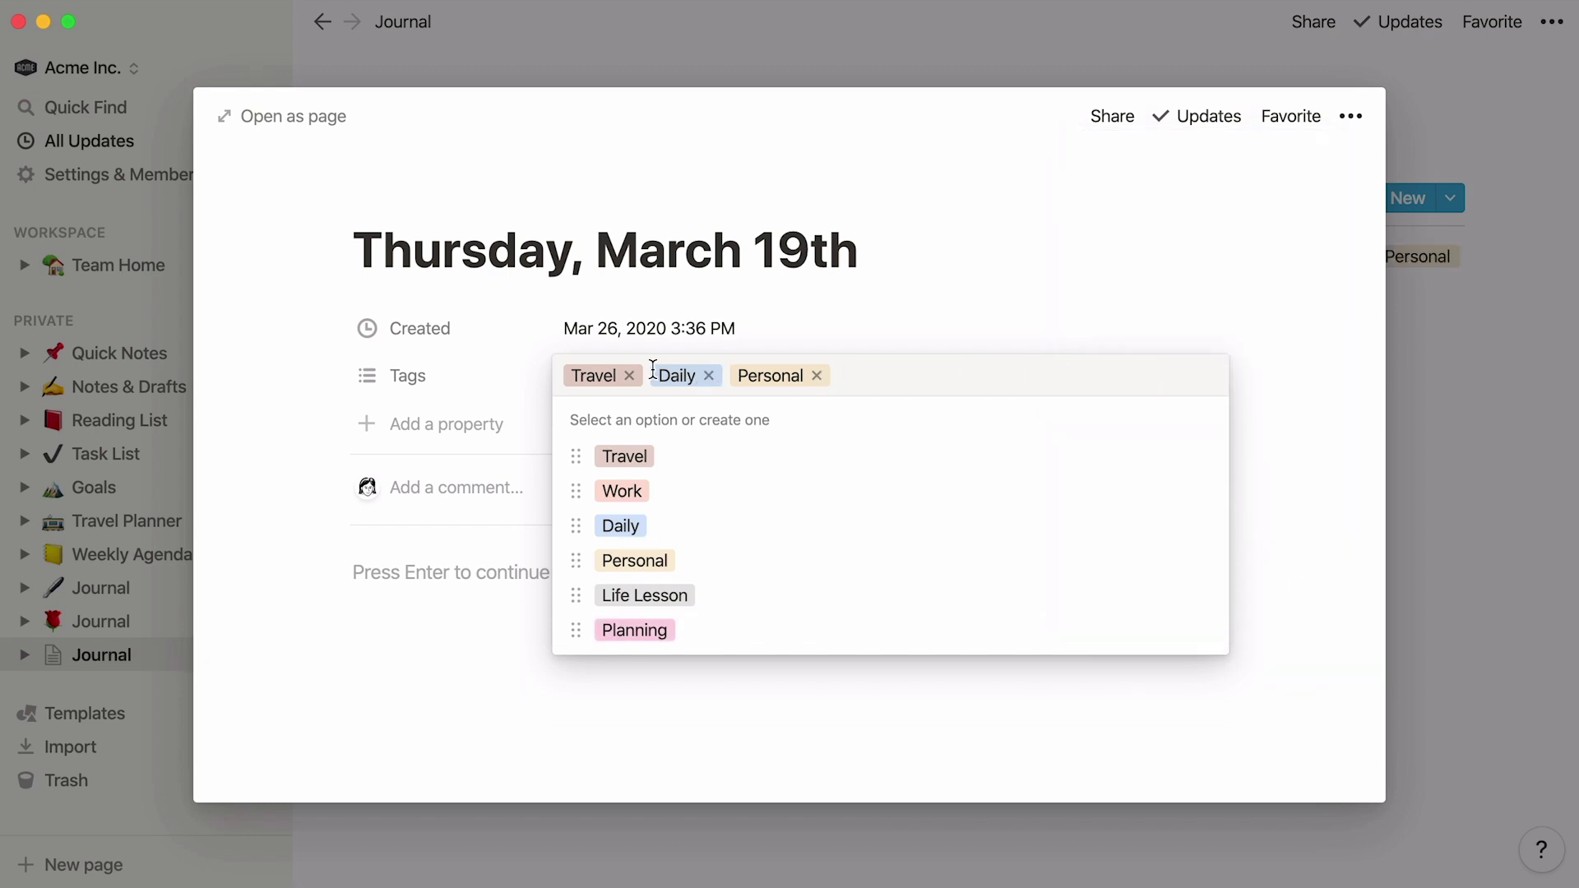
left_click(631, 376)
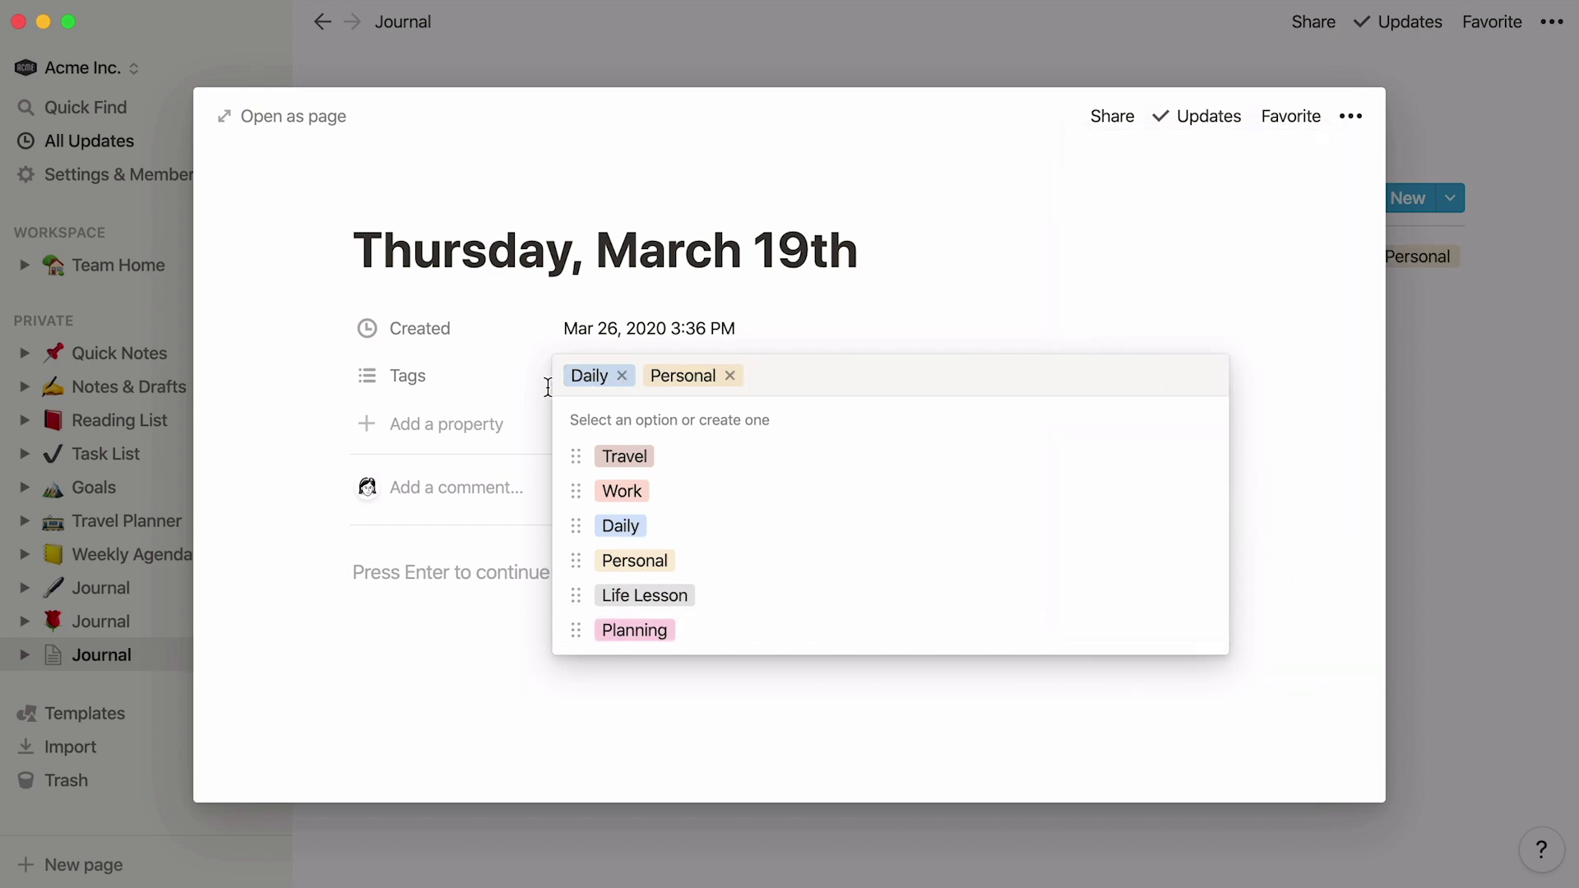
Add a files-and-media property to the entry with Waterloo Bridge.jpg attached.
left_click(426, 425)
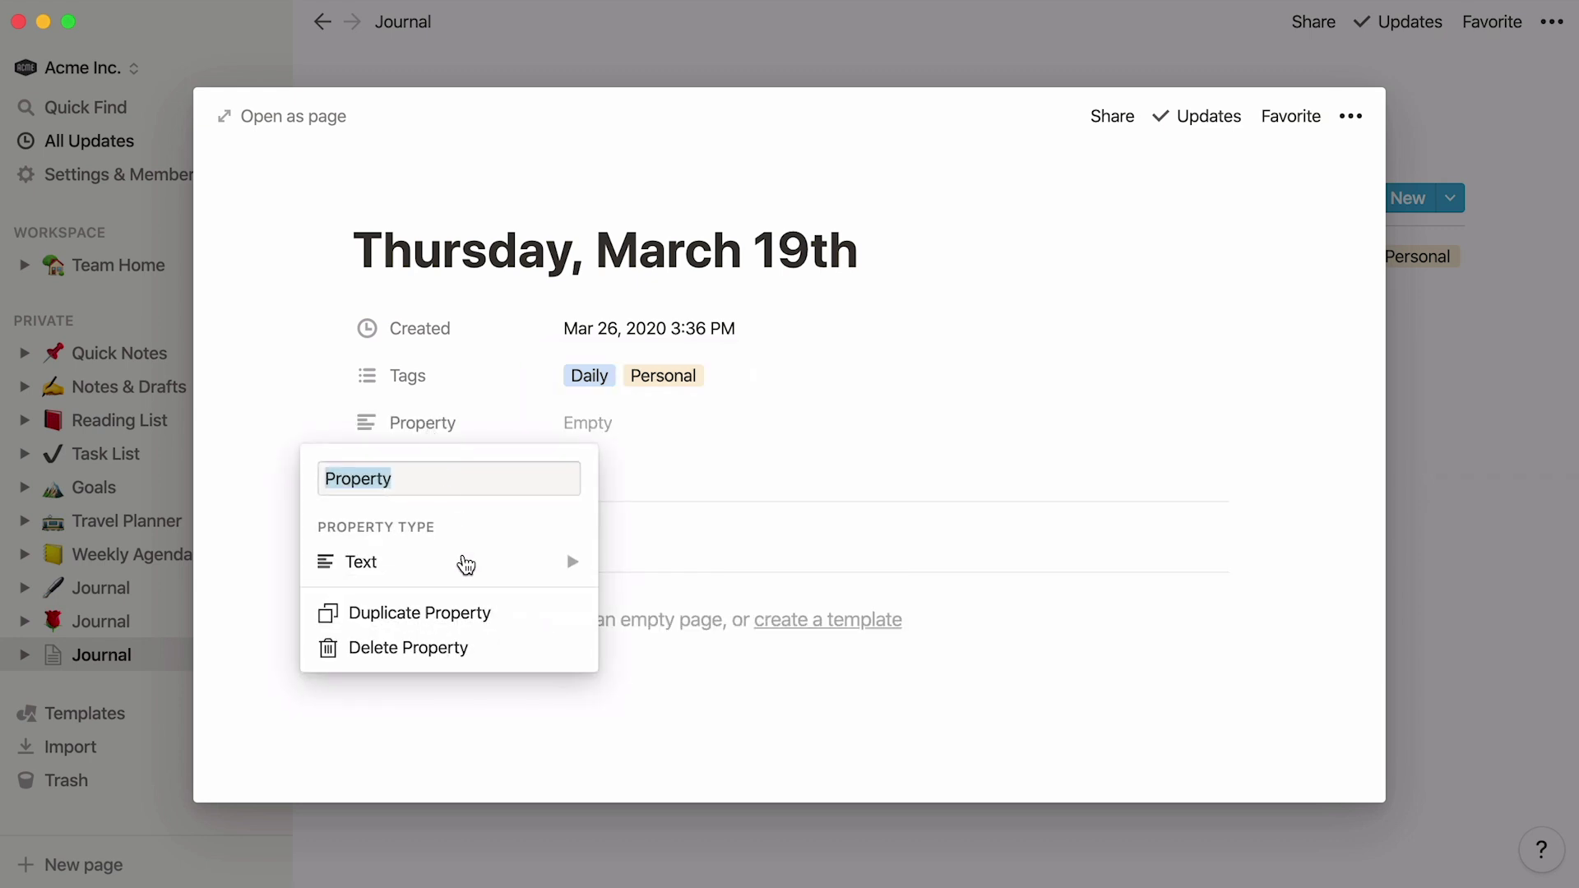
mouse_move(468, 568)
left_click(644, 550)
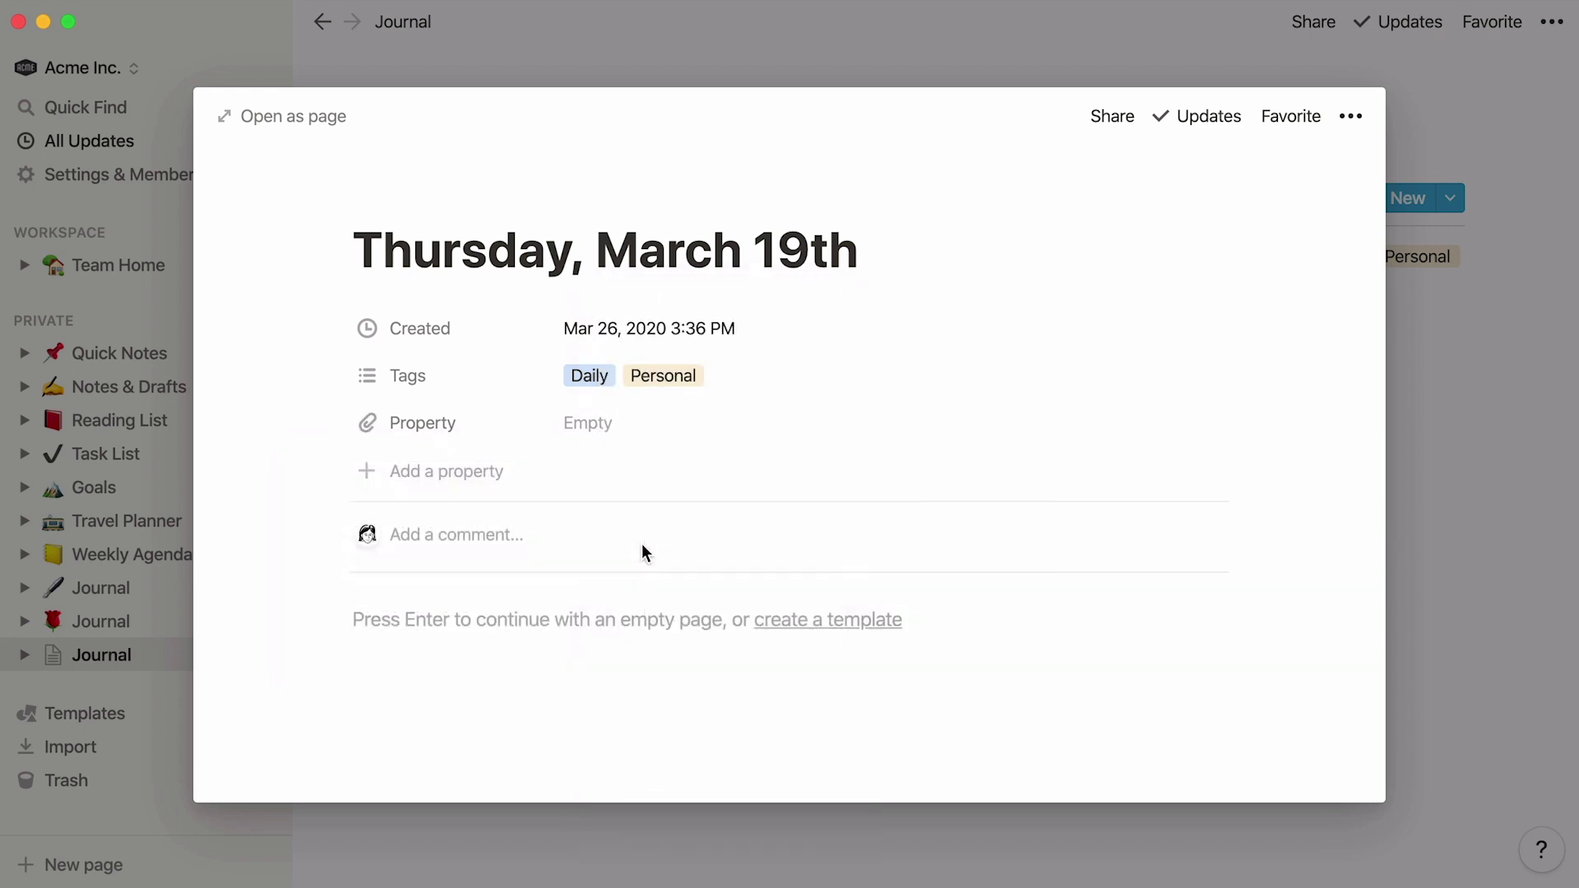
key("super+Tab")
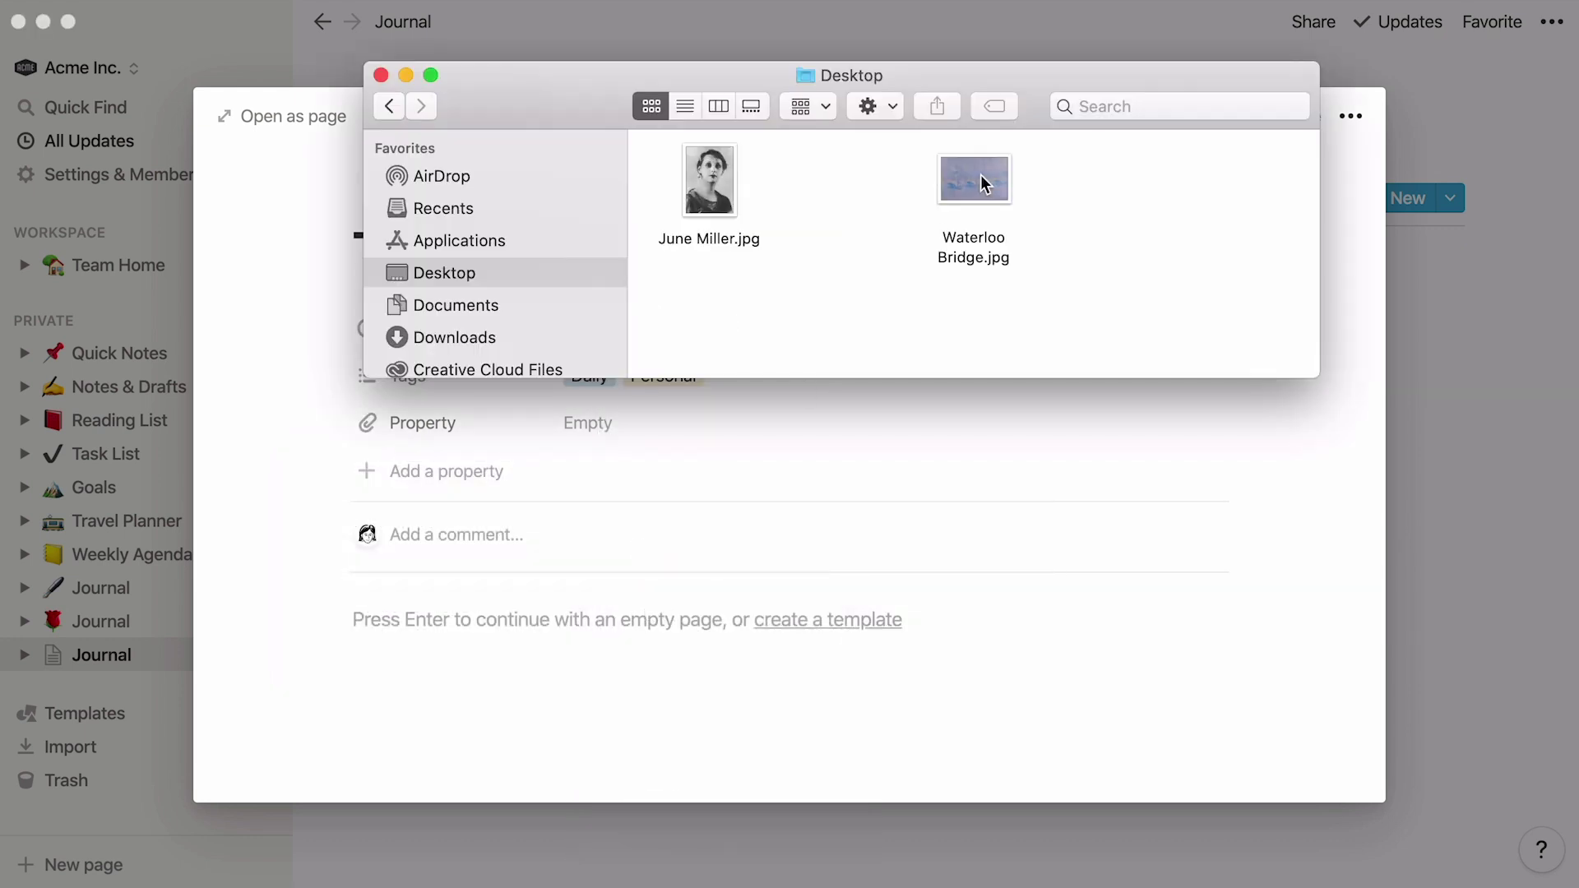
left_click_drag(974, 179, 673, 432)
left_click(1299, 452)
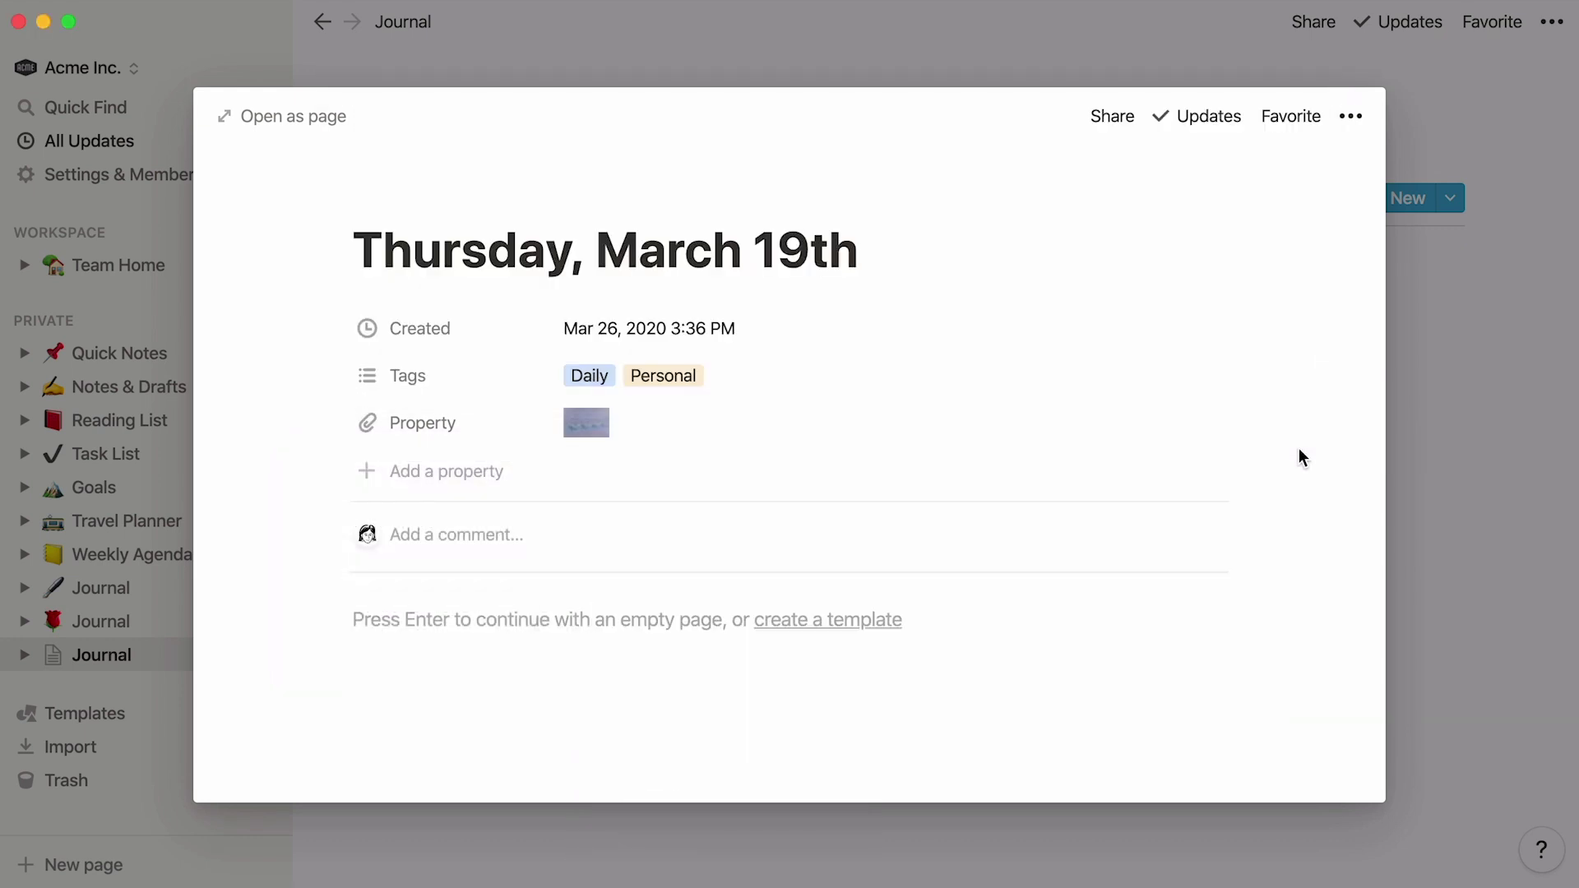
left_click(1492, 388)
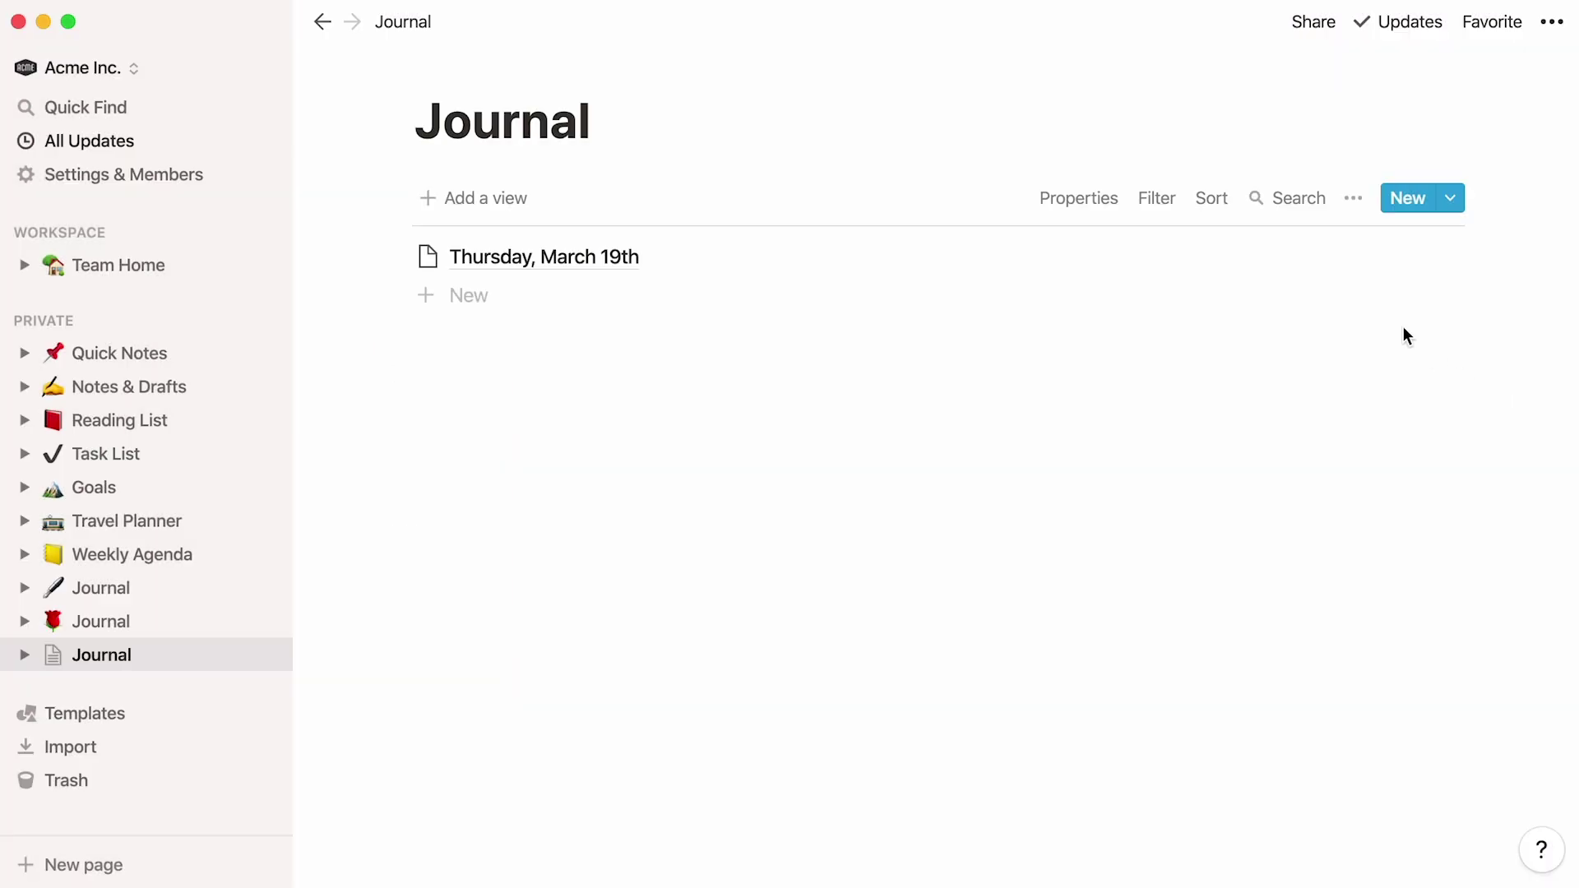
Show each entry's tags in the Journal list view, leaving the created date hidden.
left_click(1107, 217)
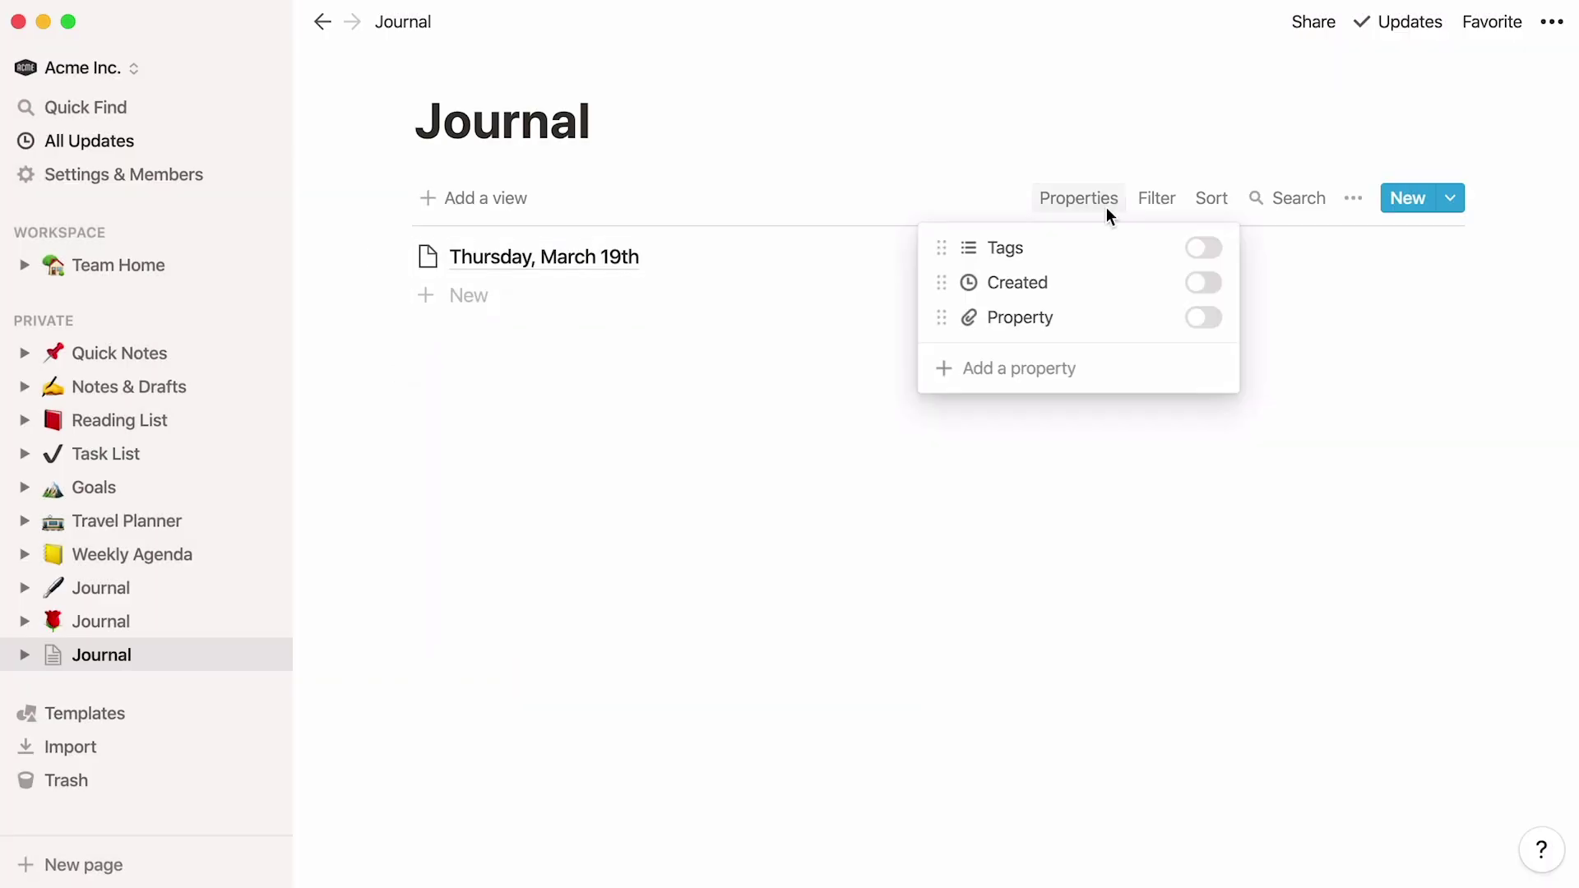
left_click(1204, 250)
left_click(1206, 285)
left_click(1206, 284)
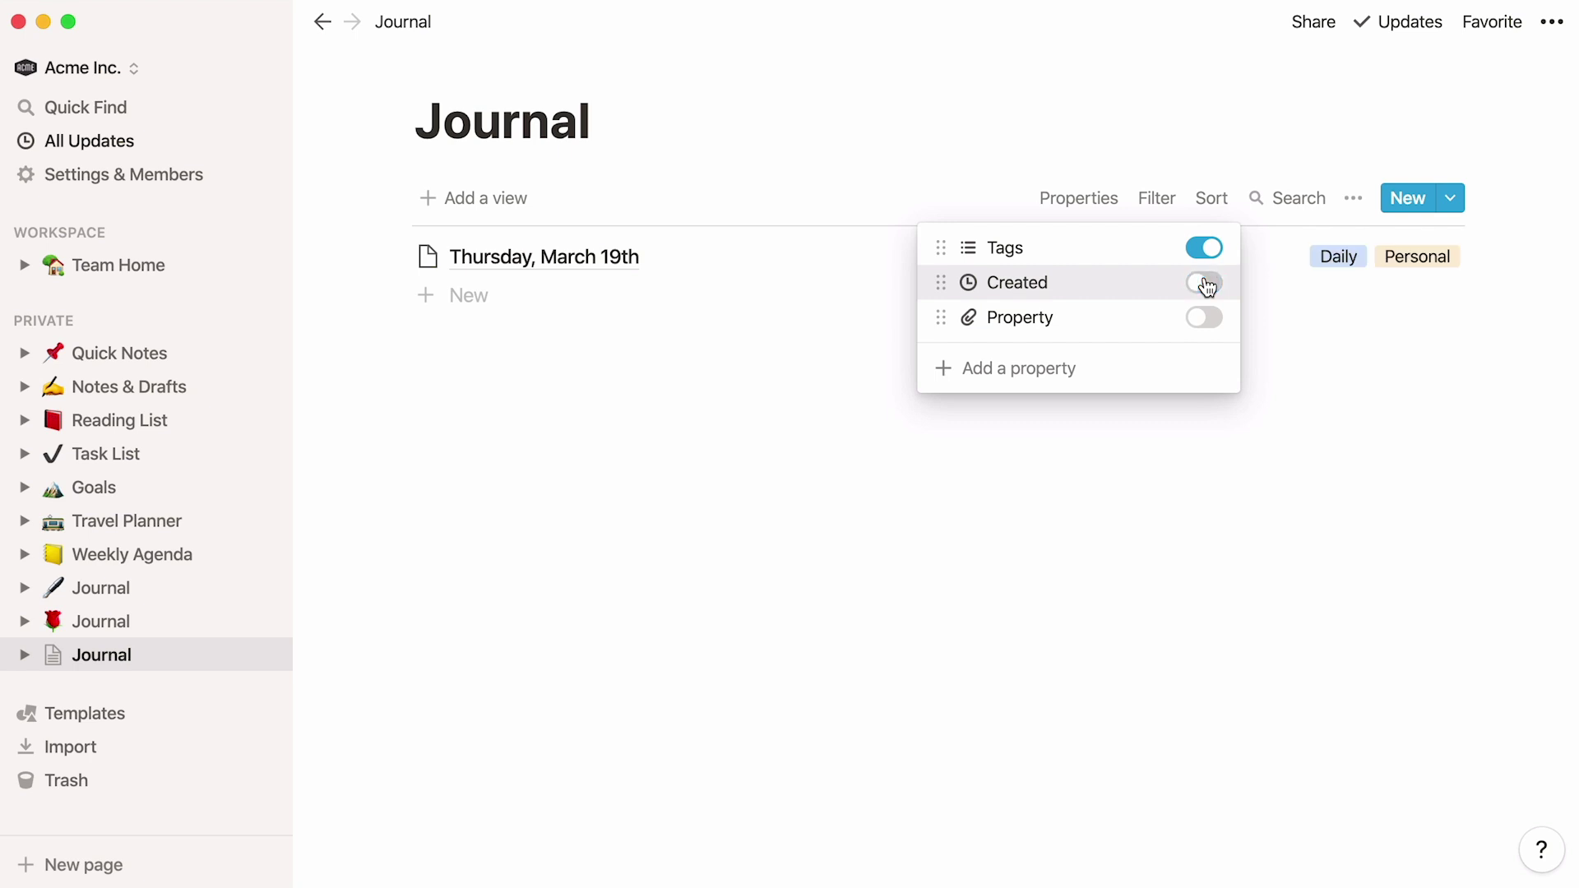
Delete the unused Property 1 field and confirm the deletion.
left_click(1040, 372)
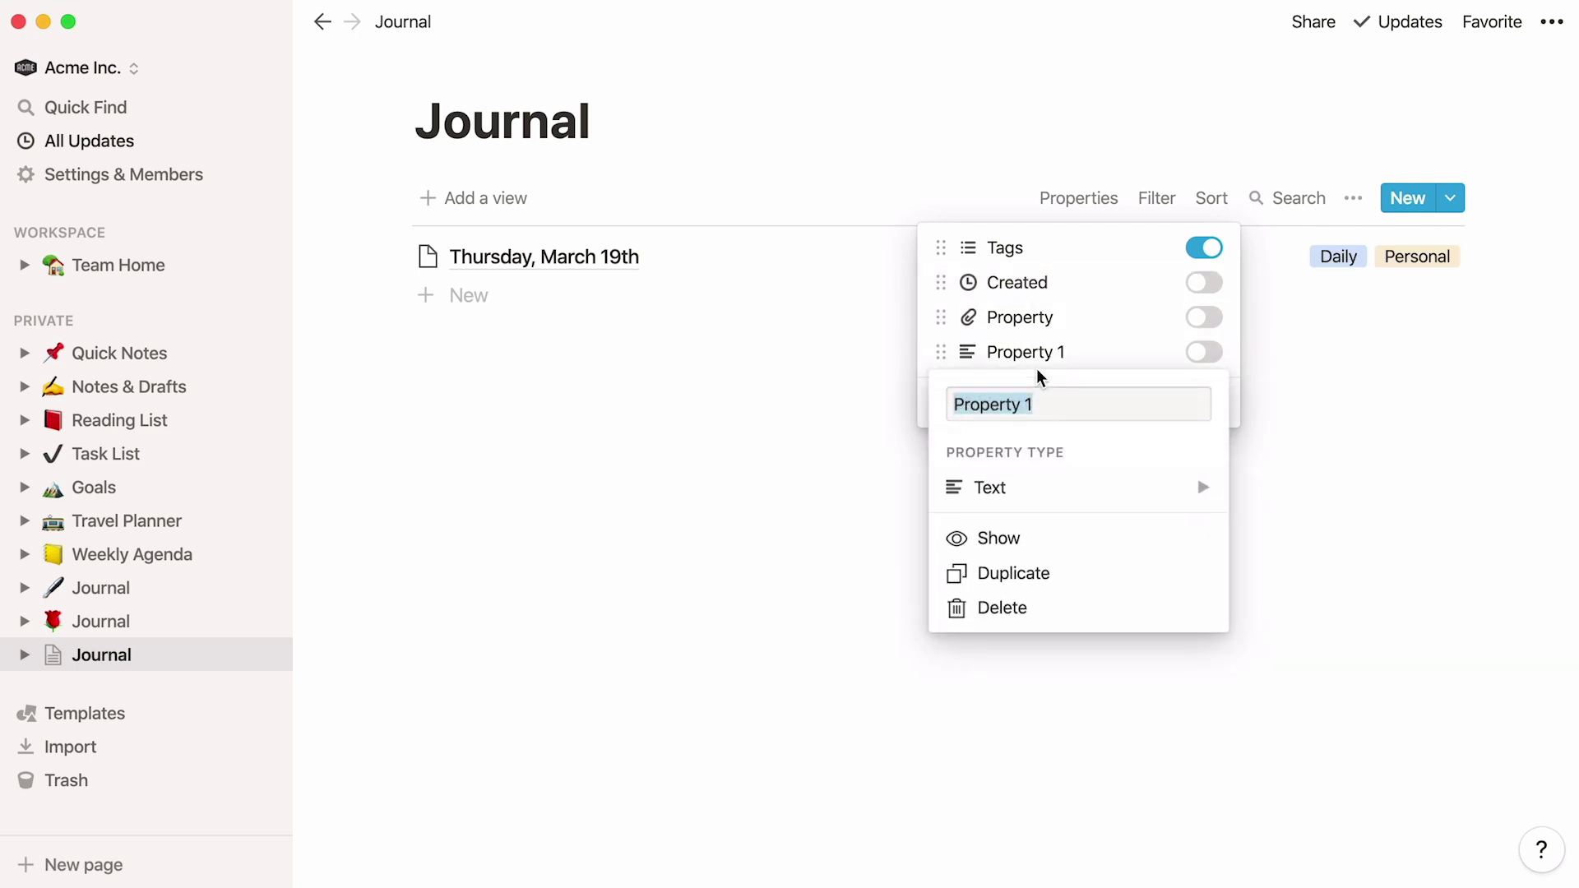
left_click(1051, 498)
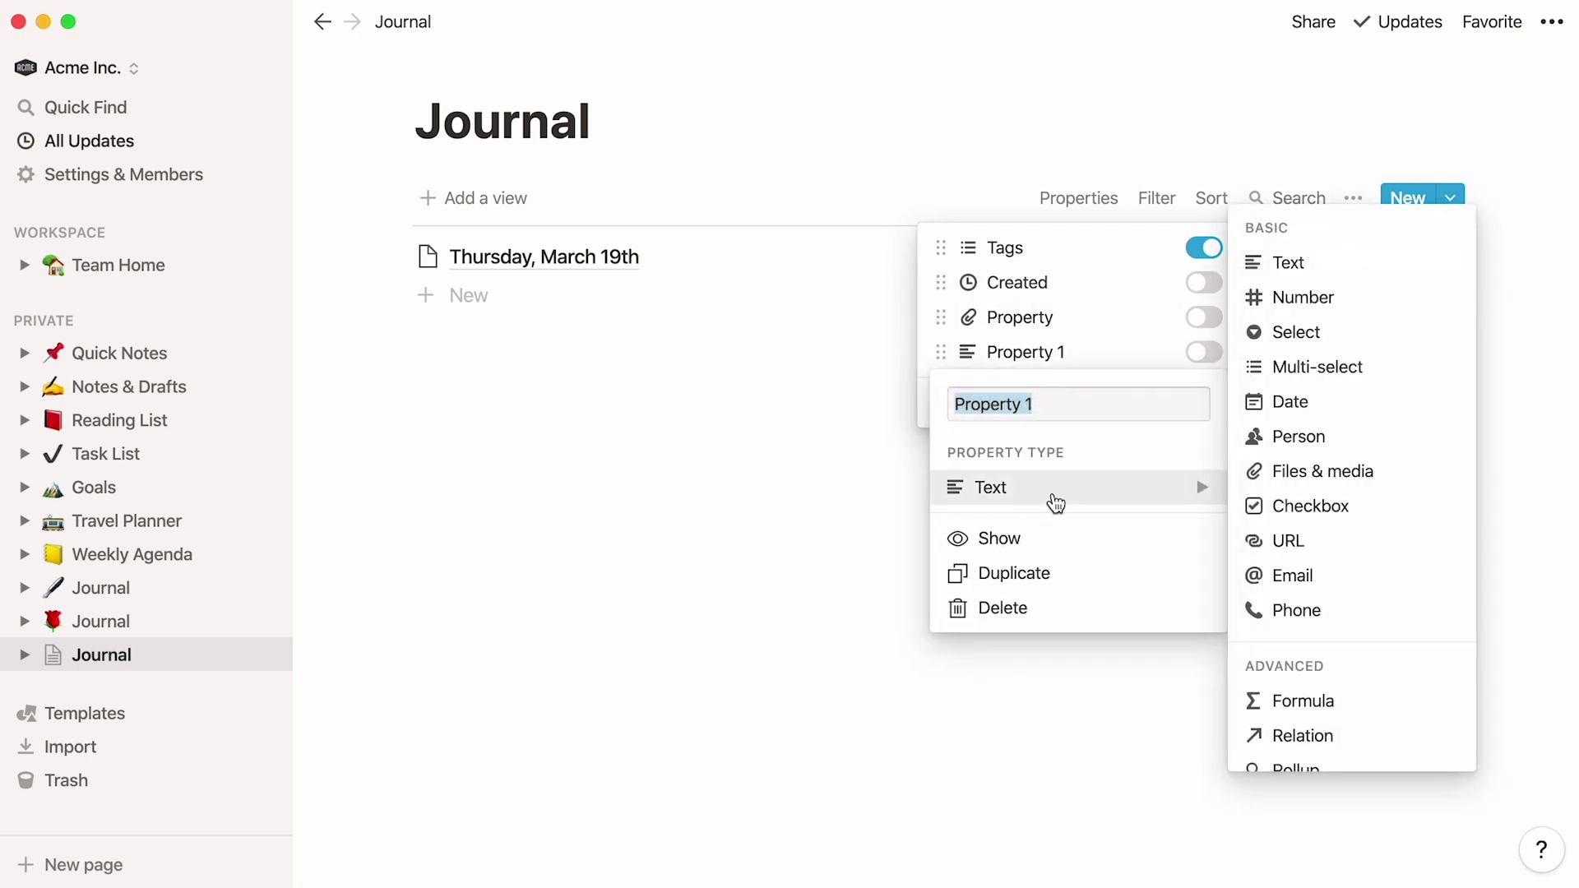
left_click(1028, 607)
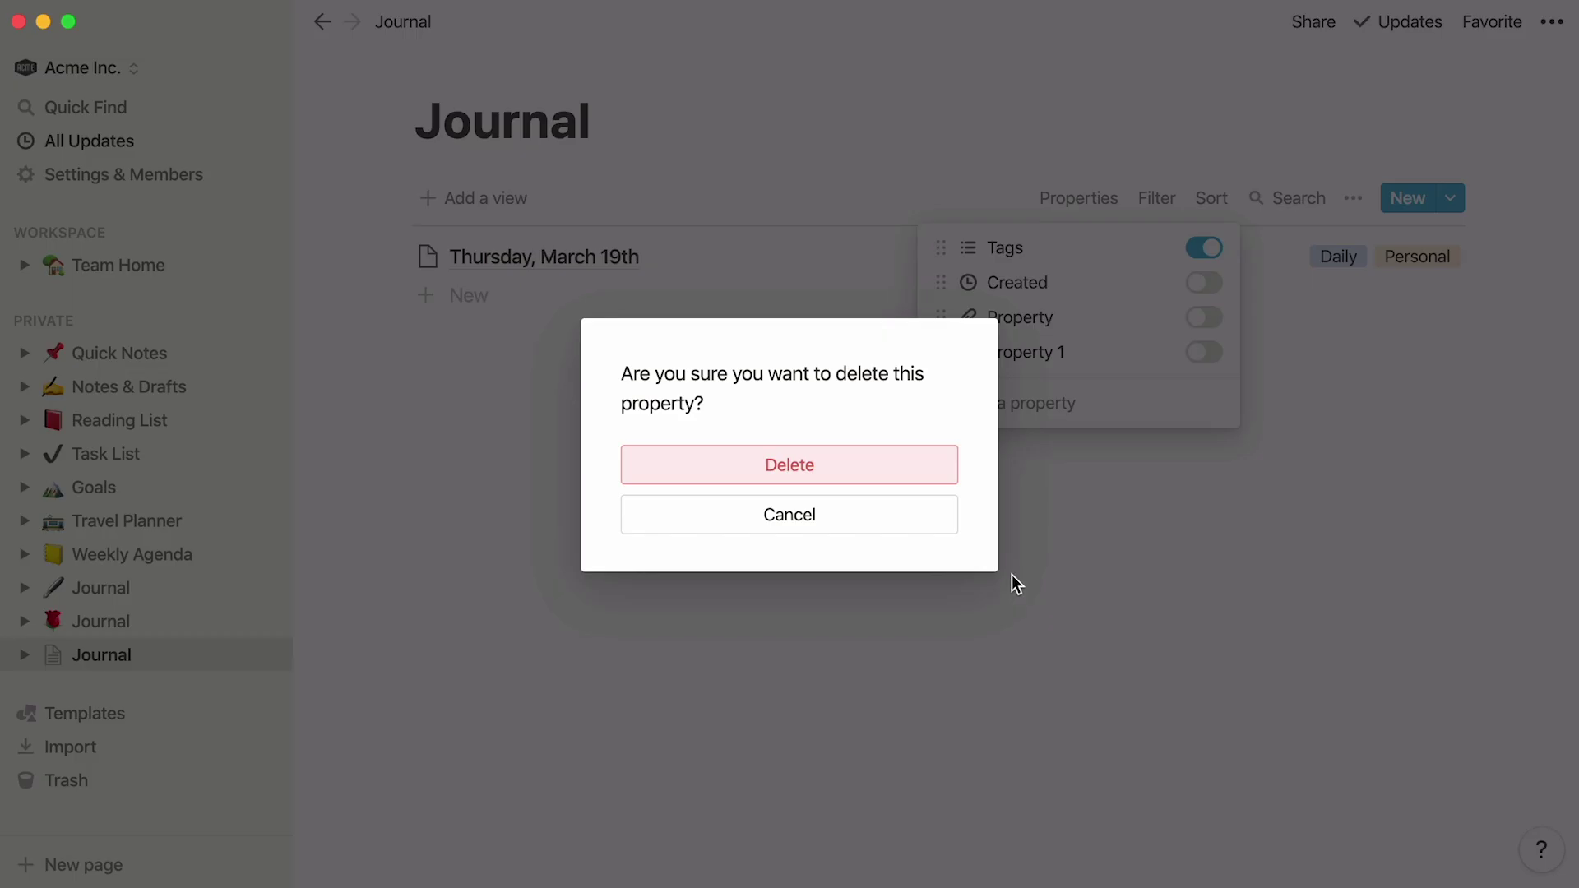
left_click(938, 467)
Create a 'New Entry' template tagged with a new 'Five Things' option.
left_click(937, 477)
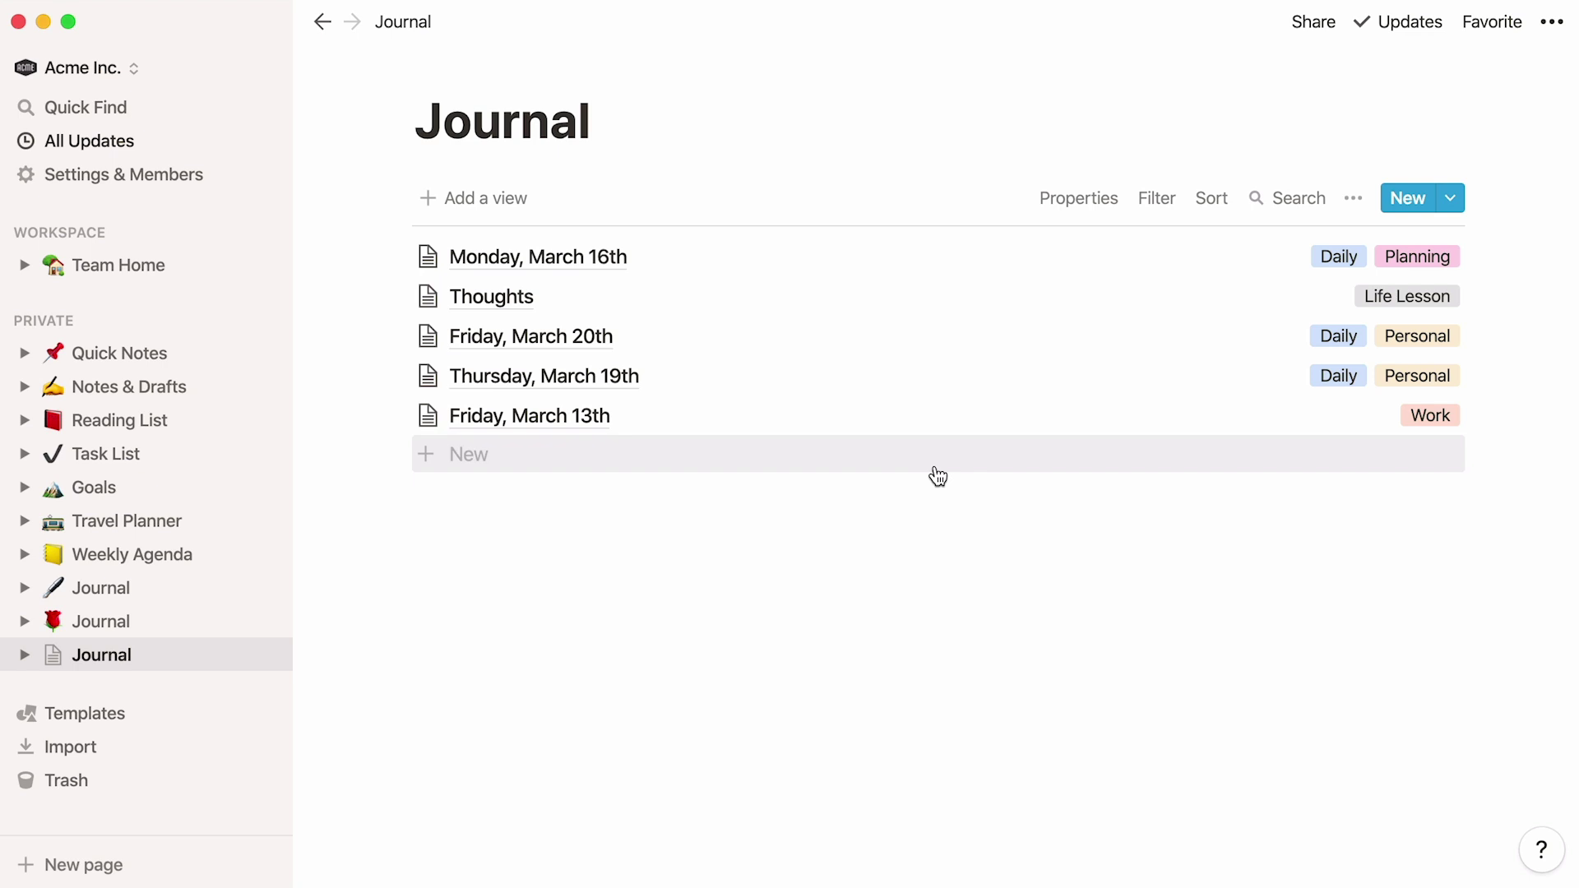
left_click(1451, 198)
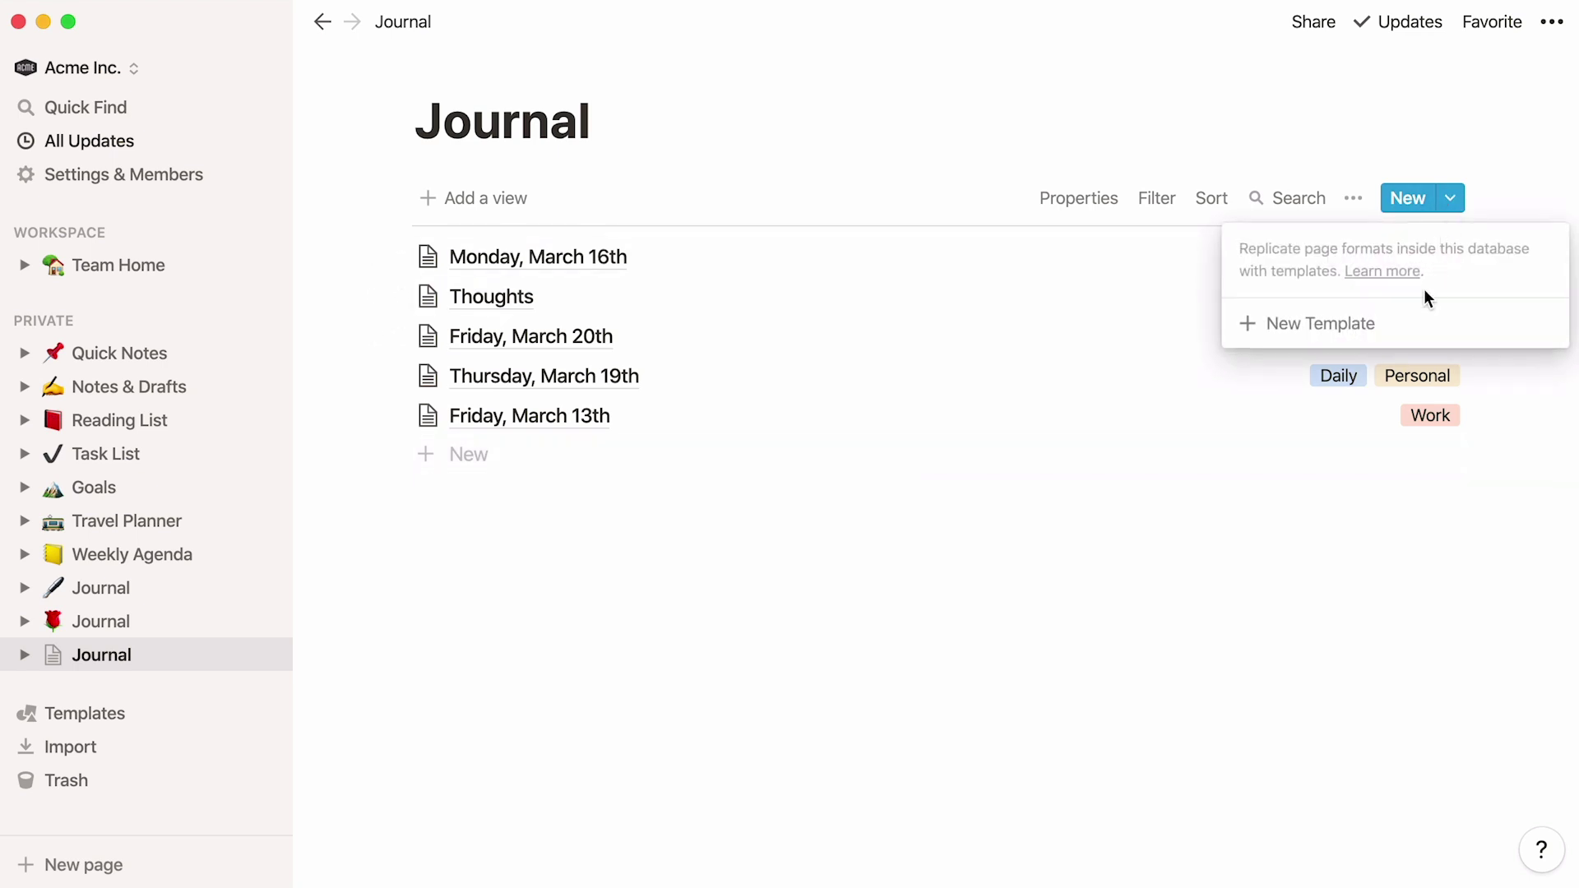
left_click(1414, 324)
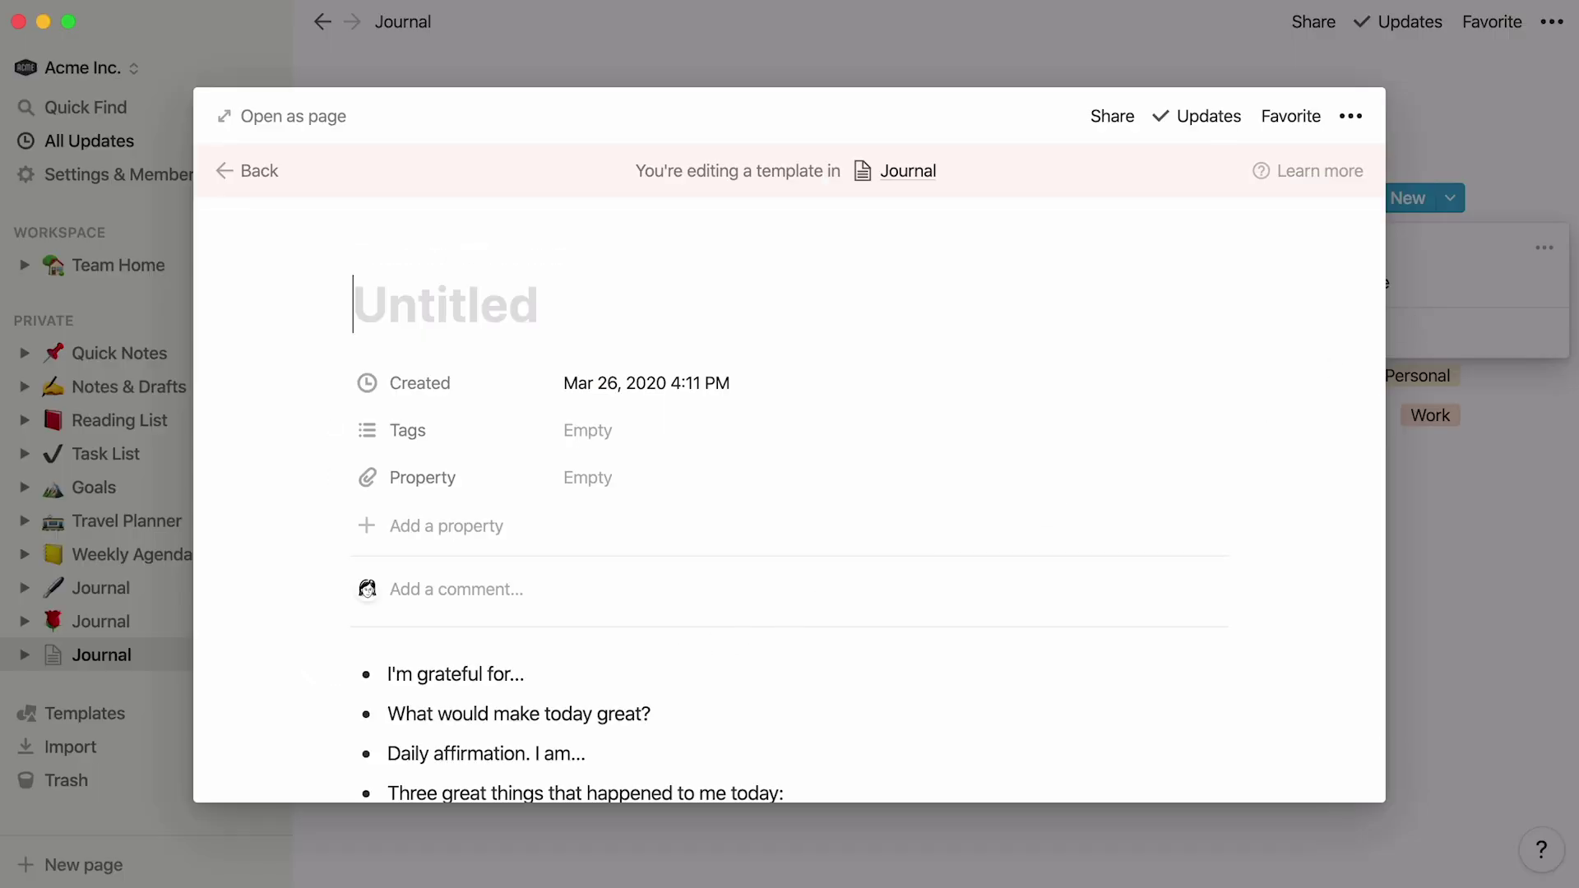
left_click(792, 448)
type("F")
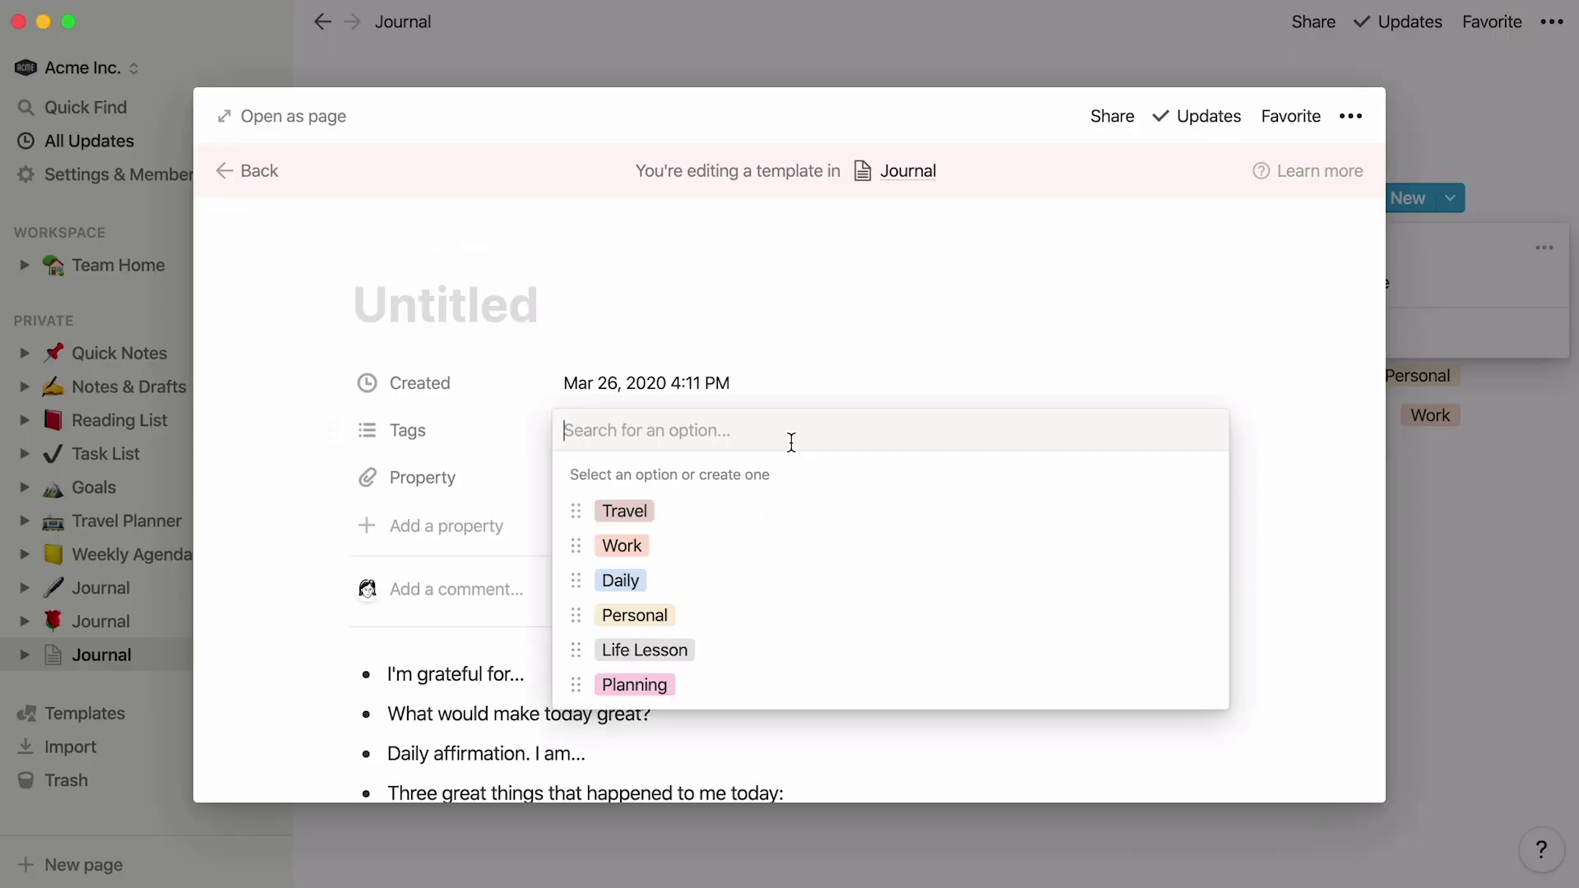
type("ive Things")
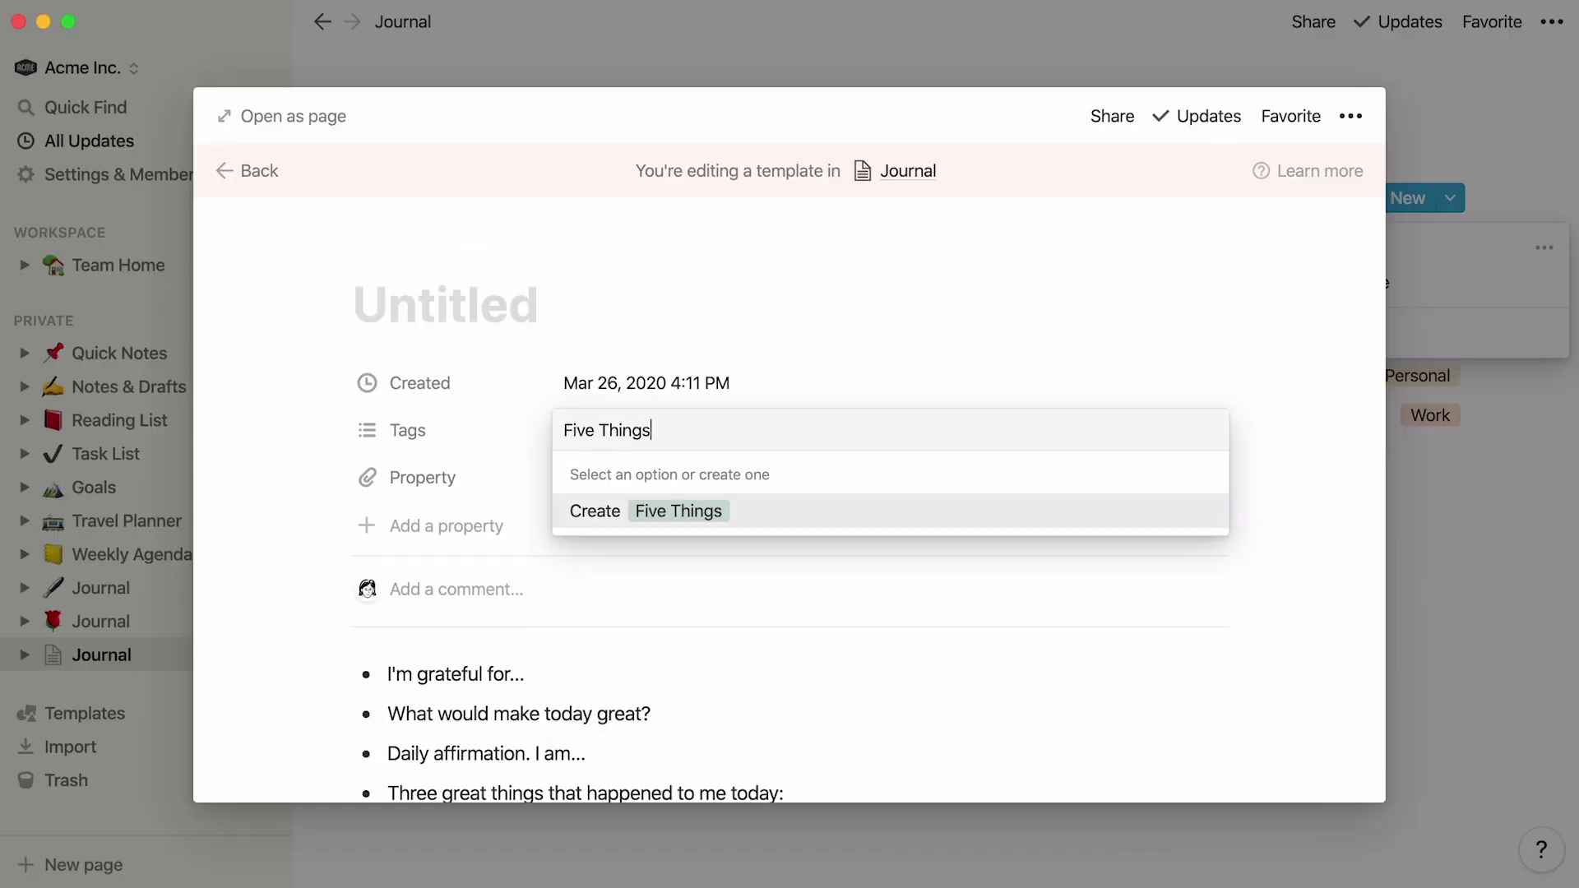
key("Return")
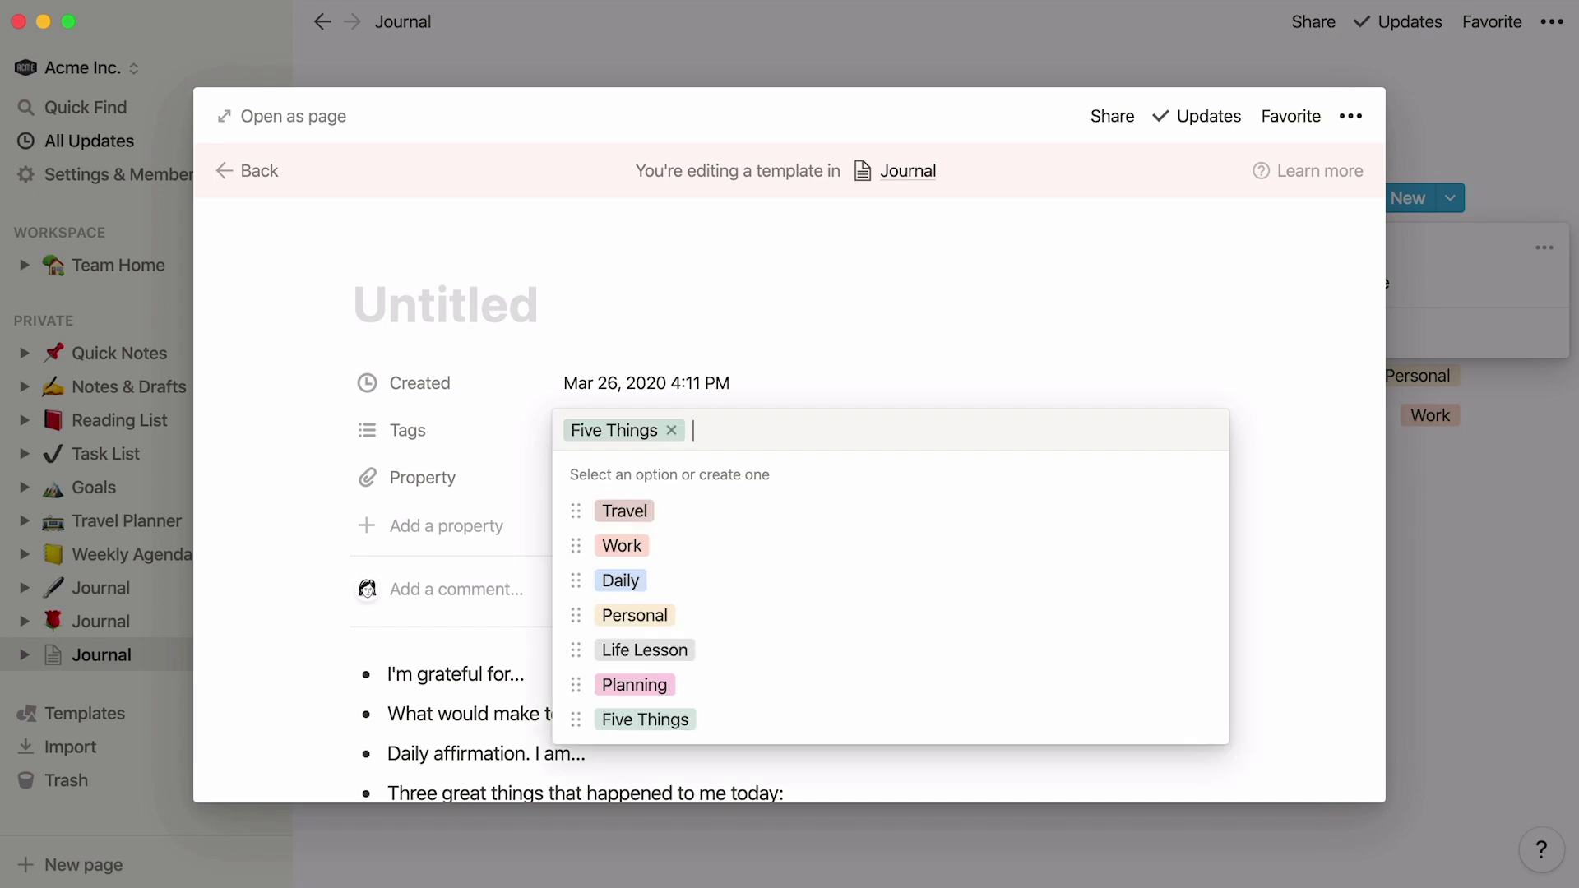
left_click(797, 310)
type("New Entry")
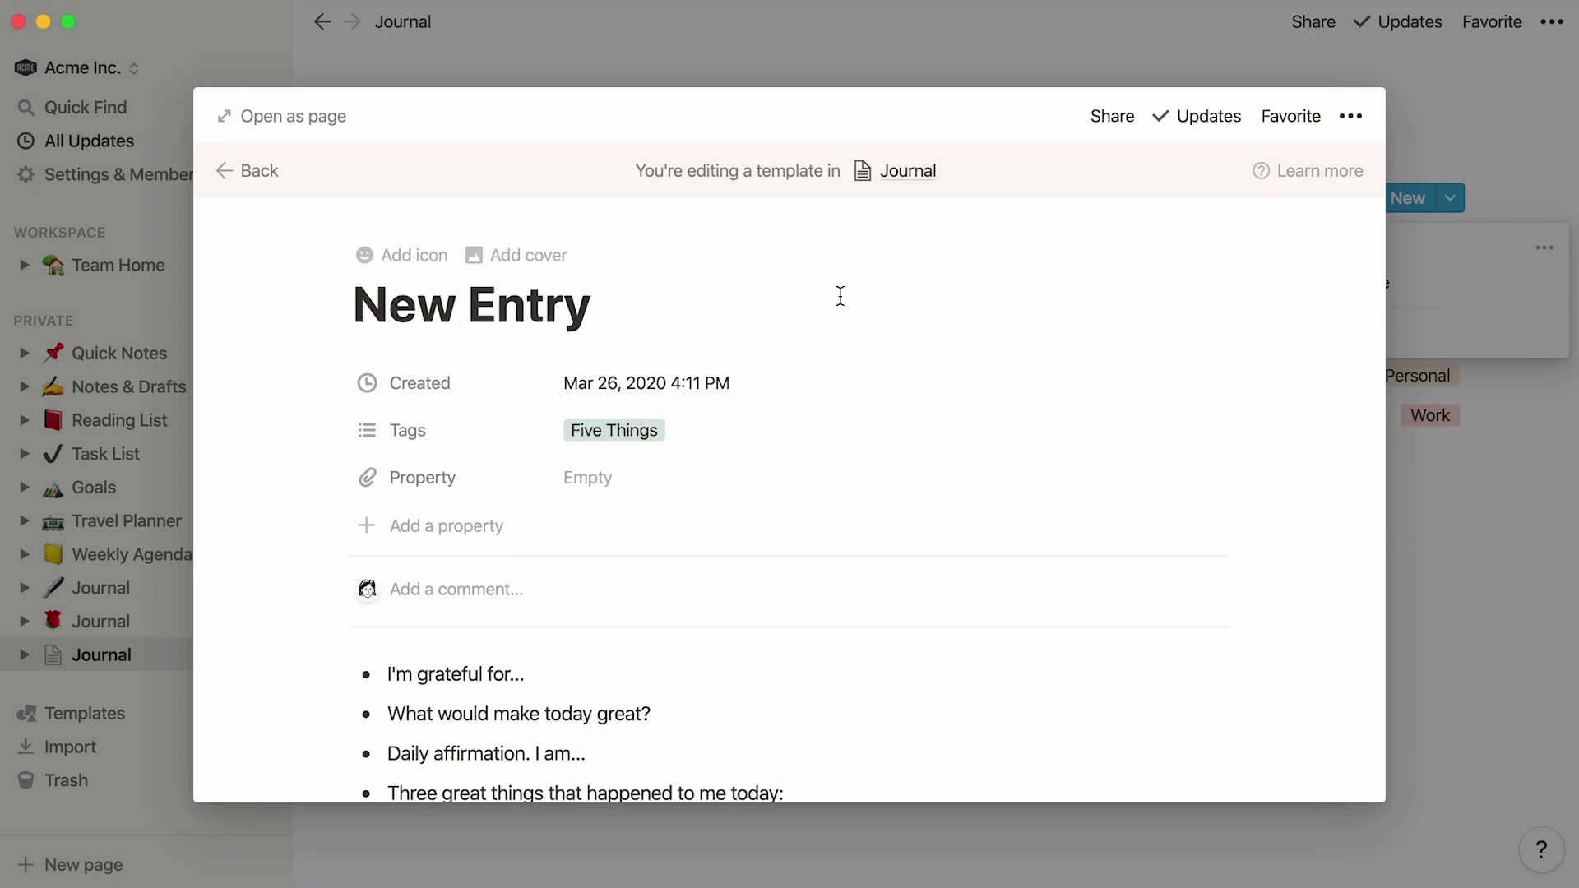
left_click(1127, 79)
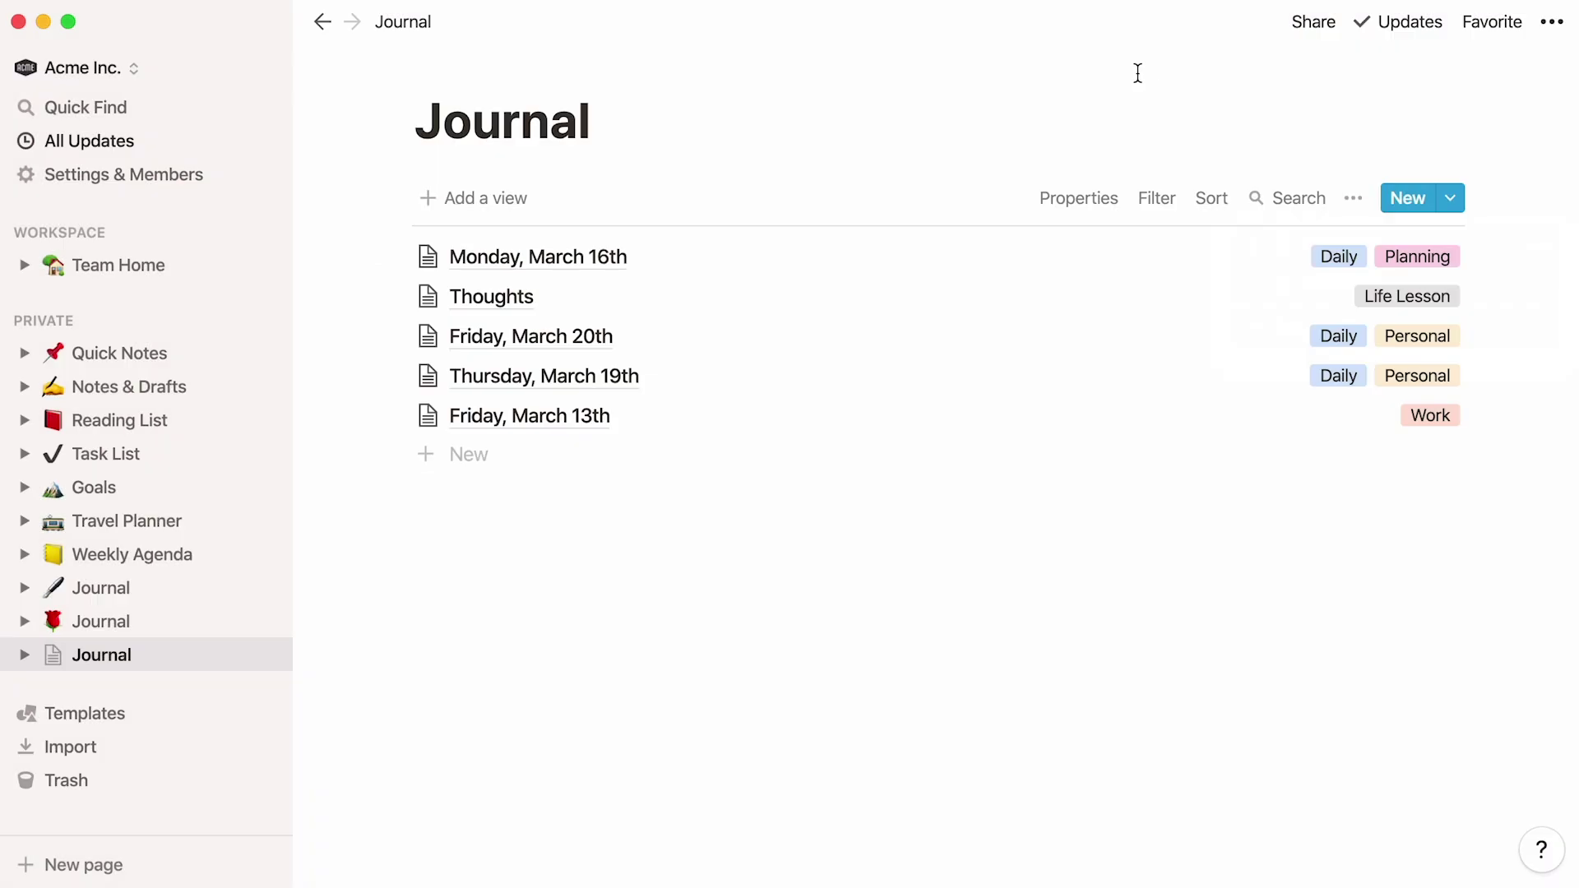
Add a sixth Untitled journal entry from the New Entry template with the Five Things tag and prompt bullets.
left_click(568, 458)
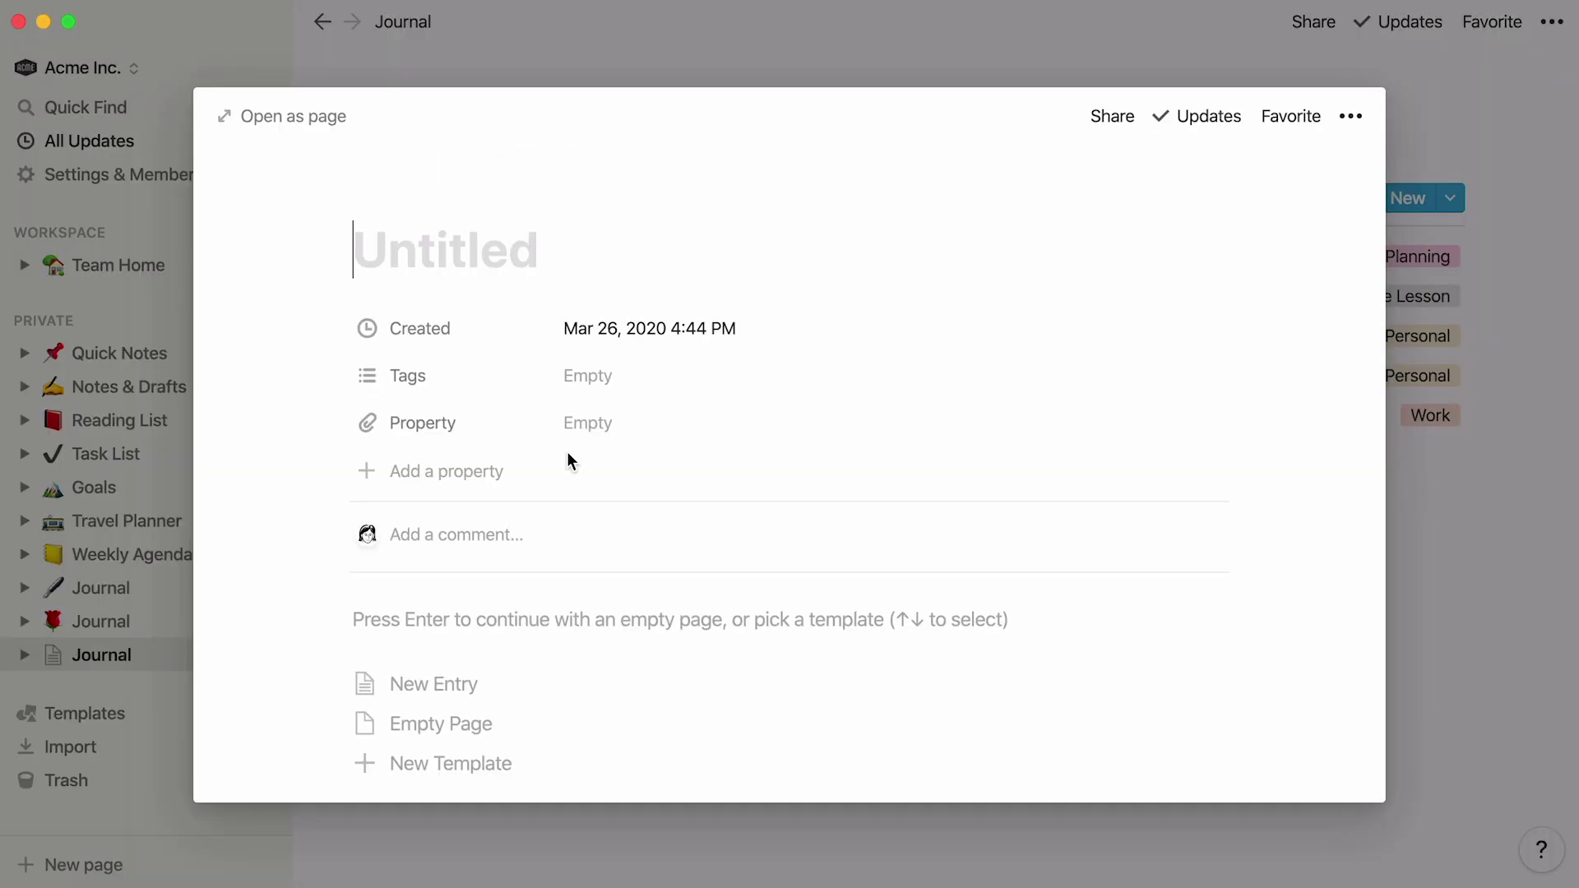
left_click(546, 684)
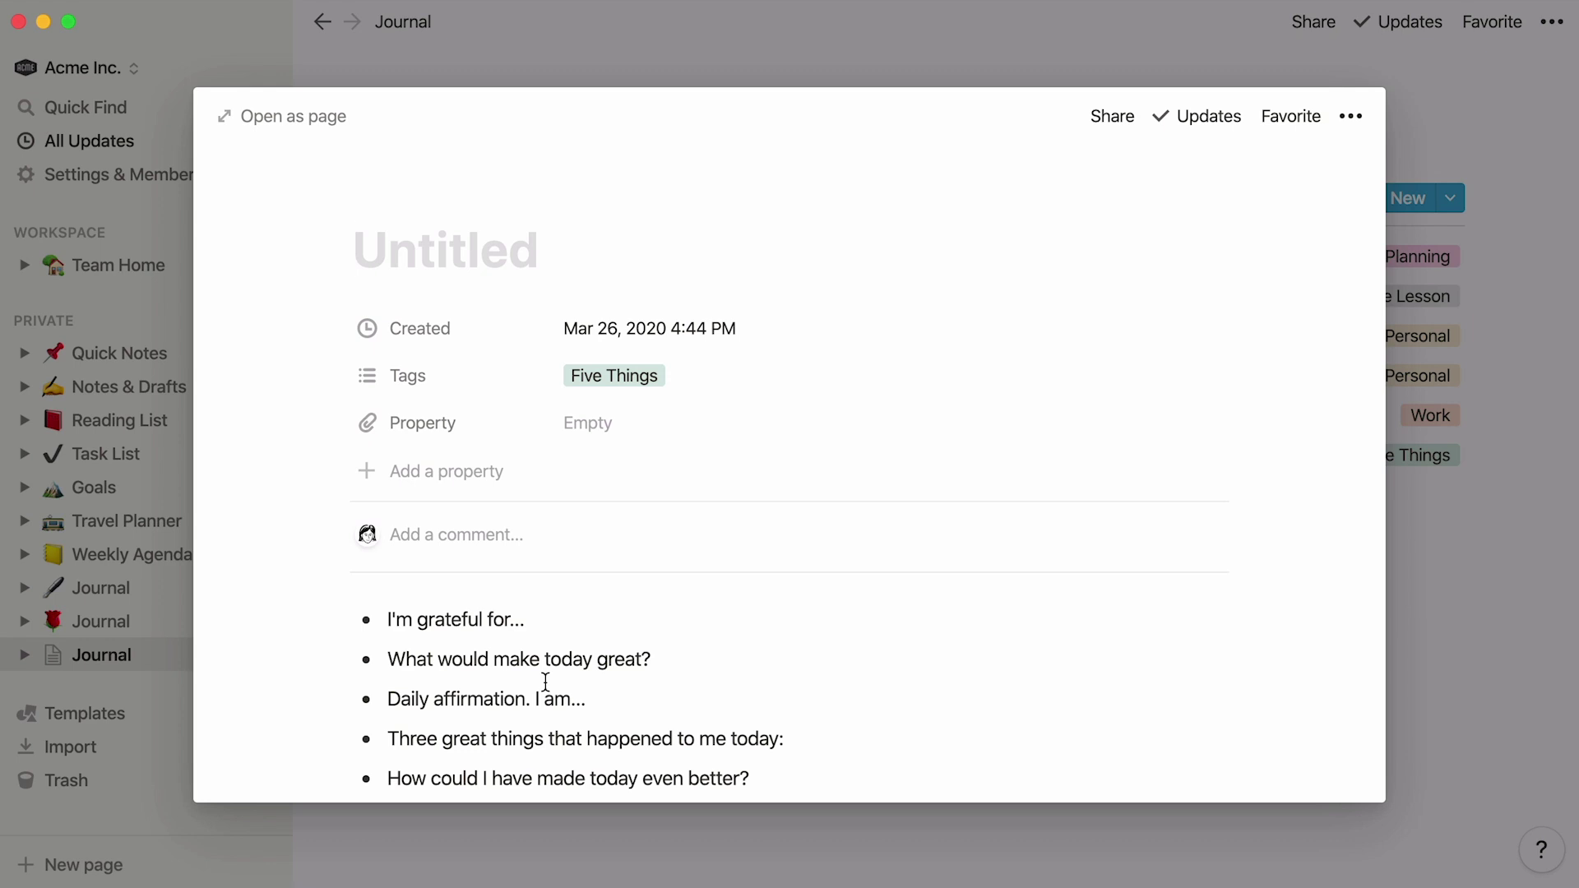
left_click(1409, 600)
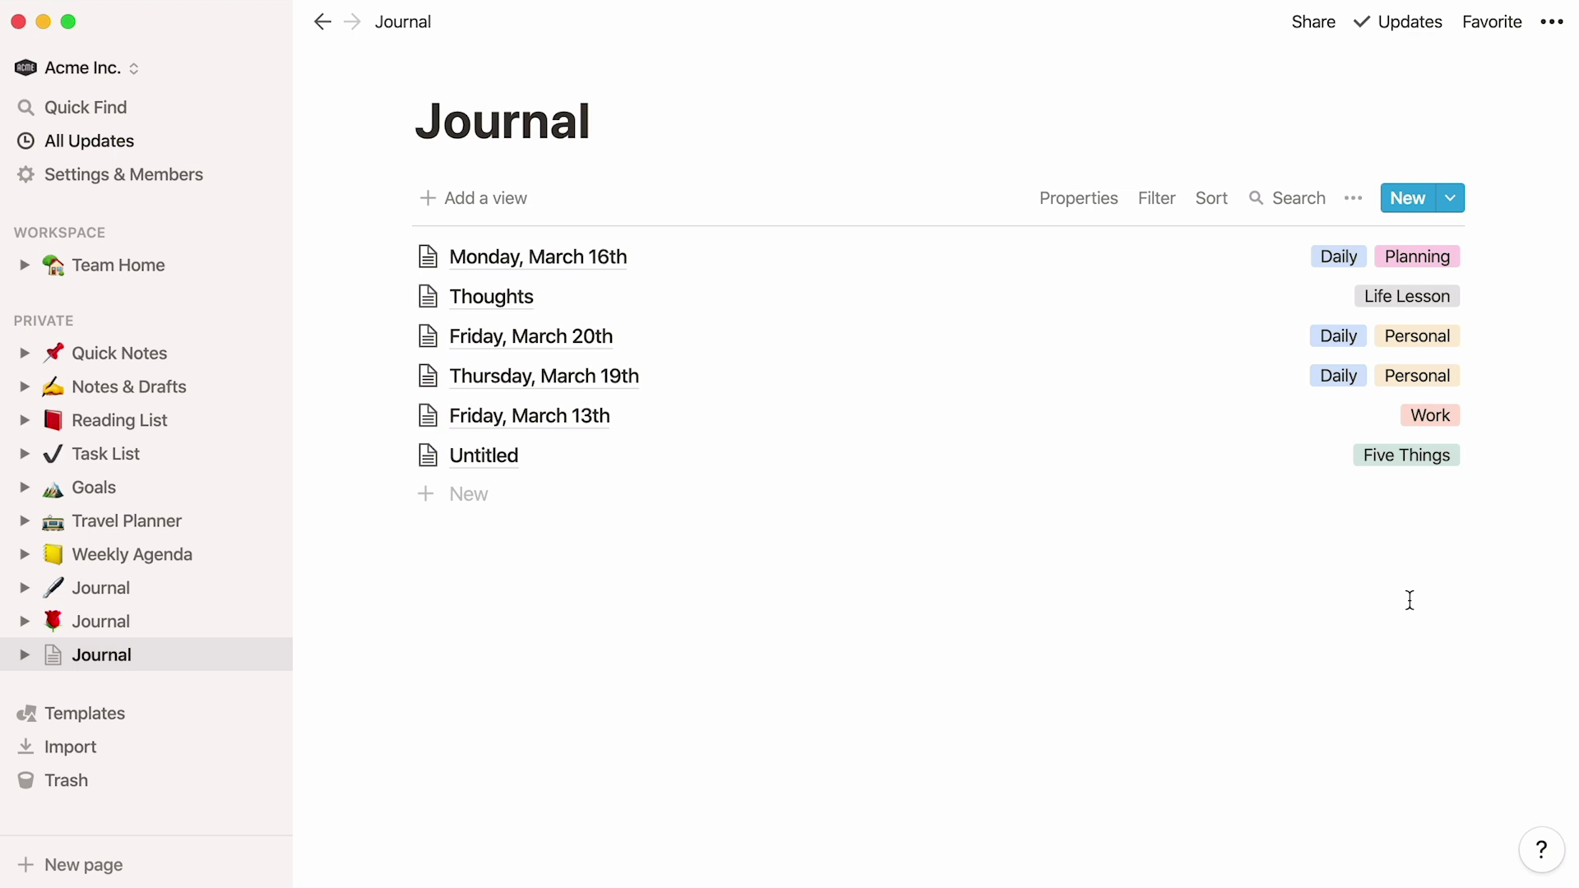
Sort the Journal list by Created, descending, so the new Untitled entry sits at the top.
left_click(1209, 206)
left_click(1135, 408)
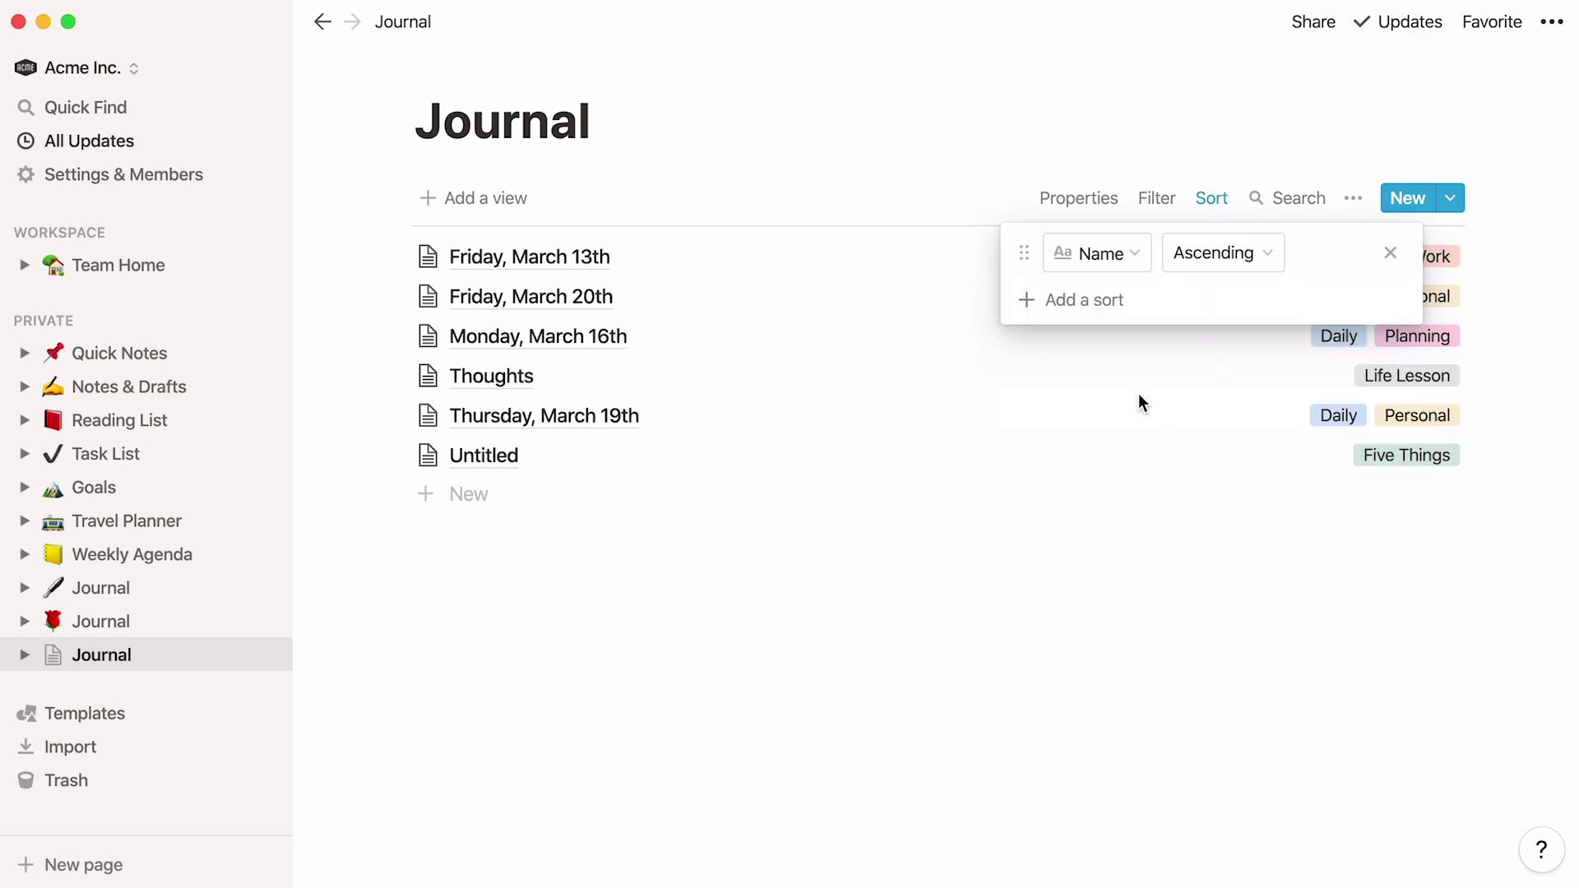
left_click(1128, 257)
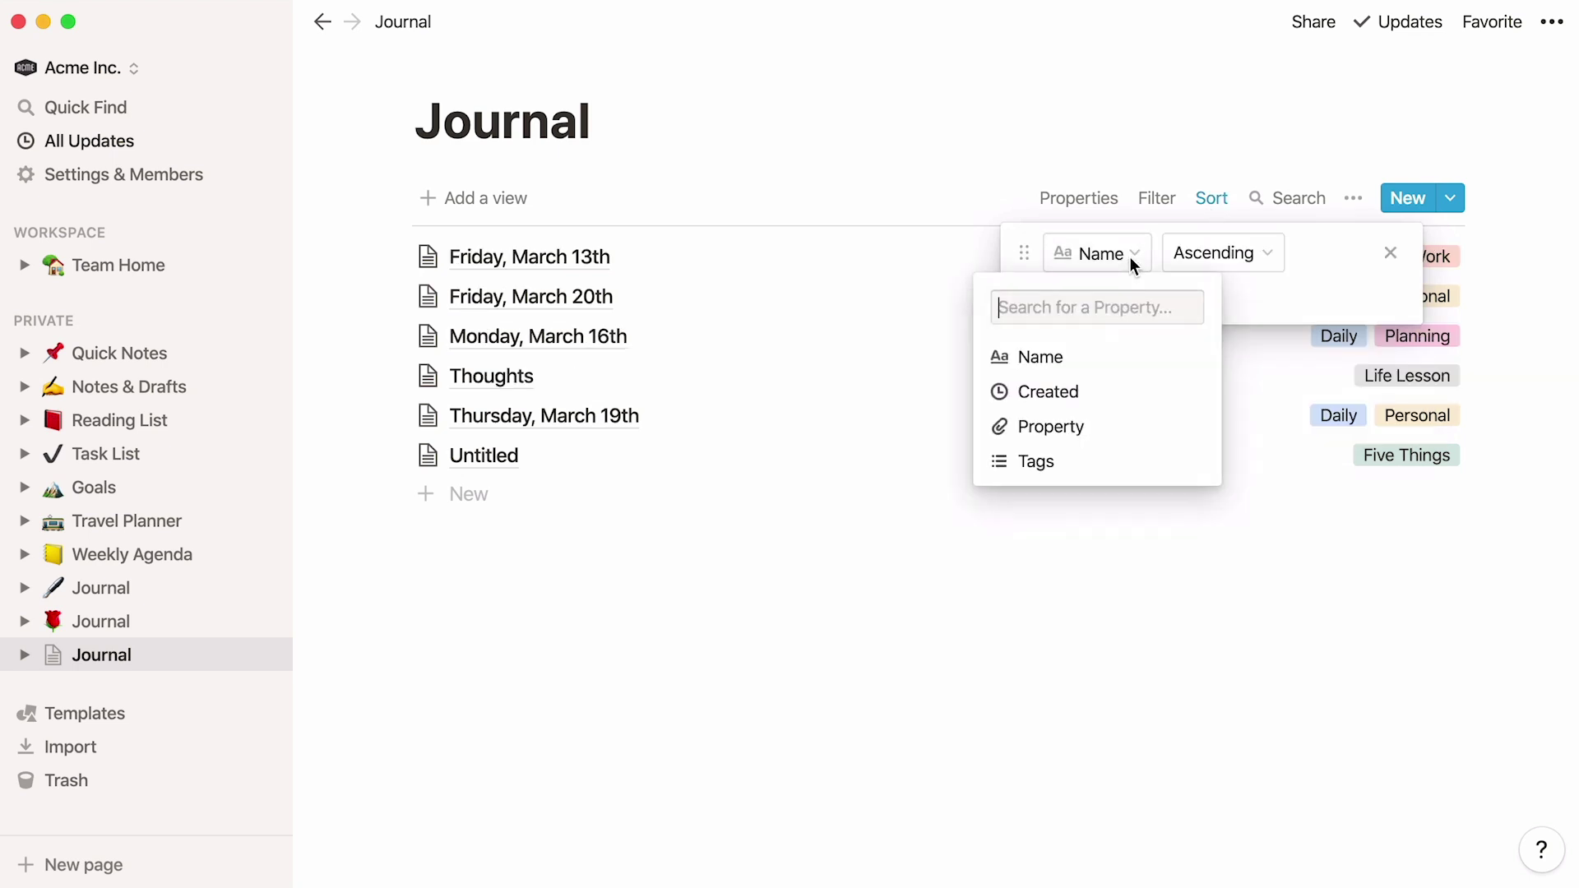
left_click(1130, 388)
left_click(1280, 262)
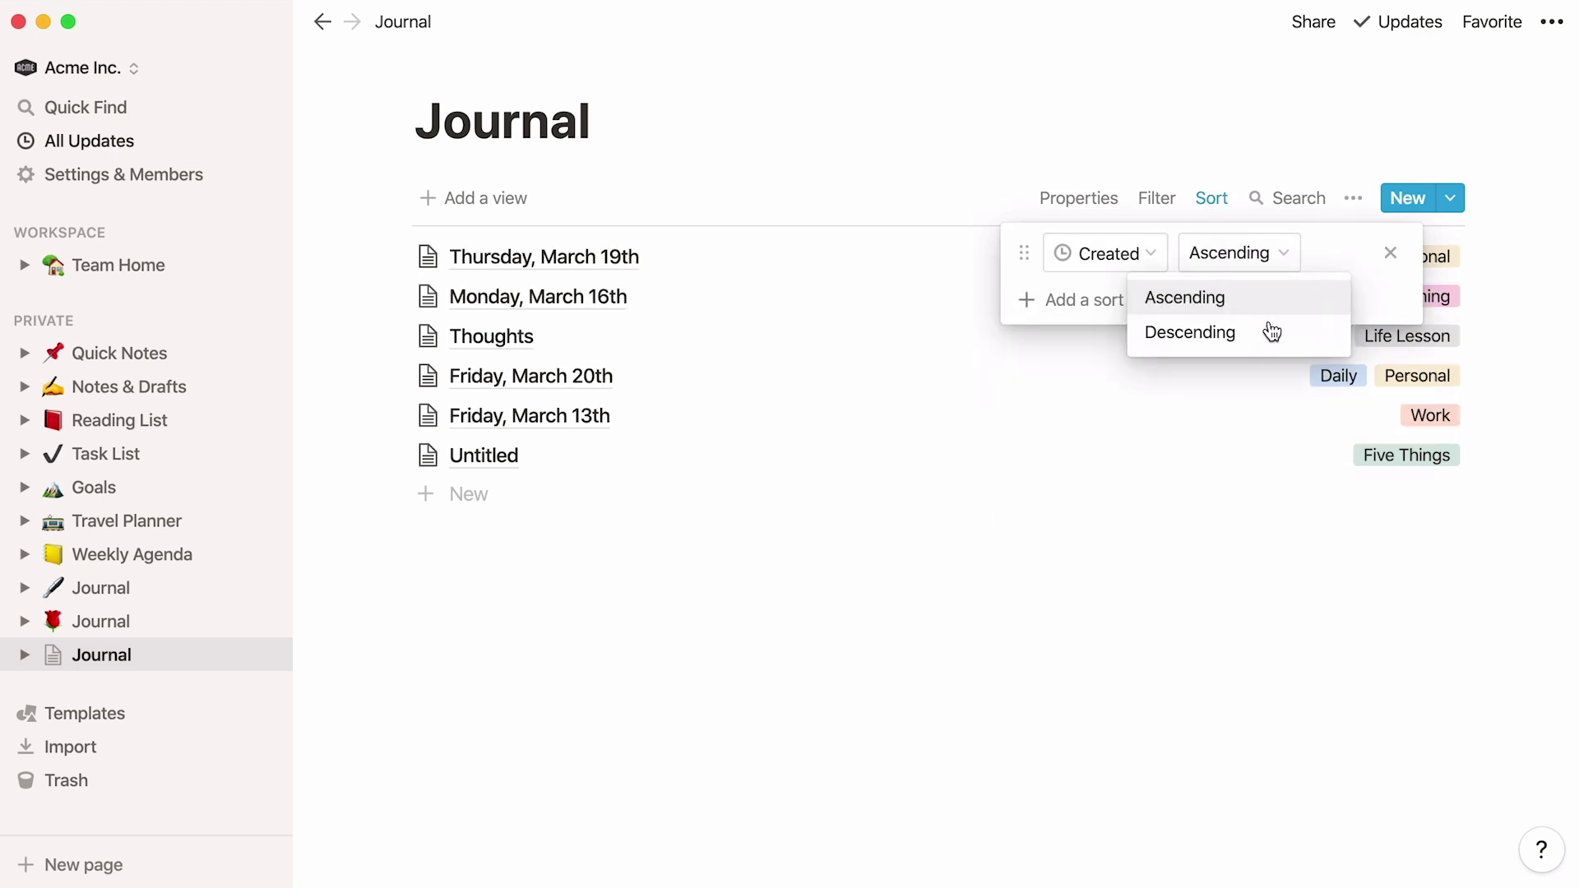
left_click(1271, 337)
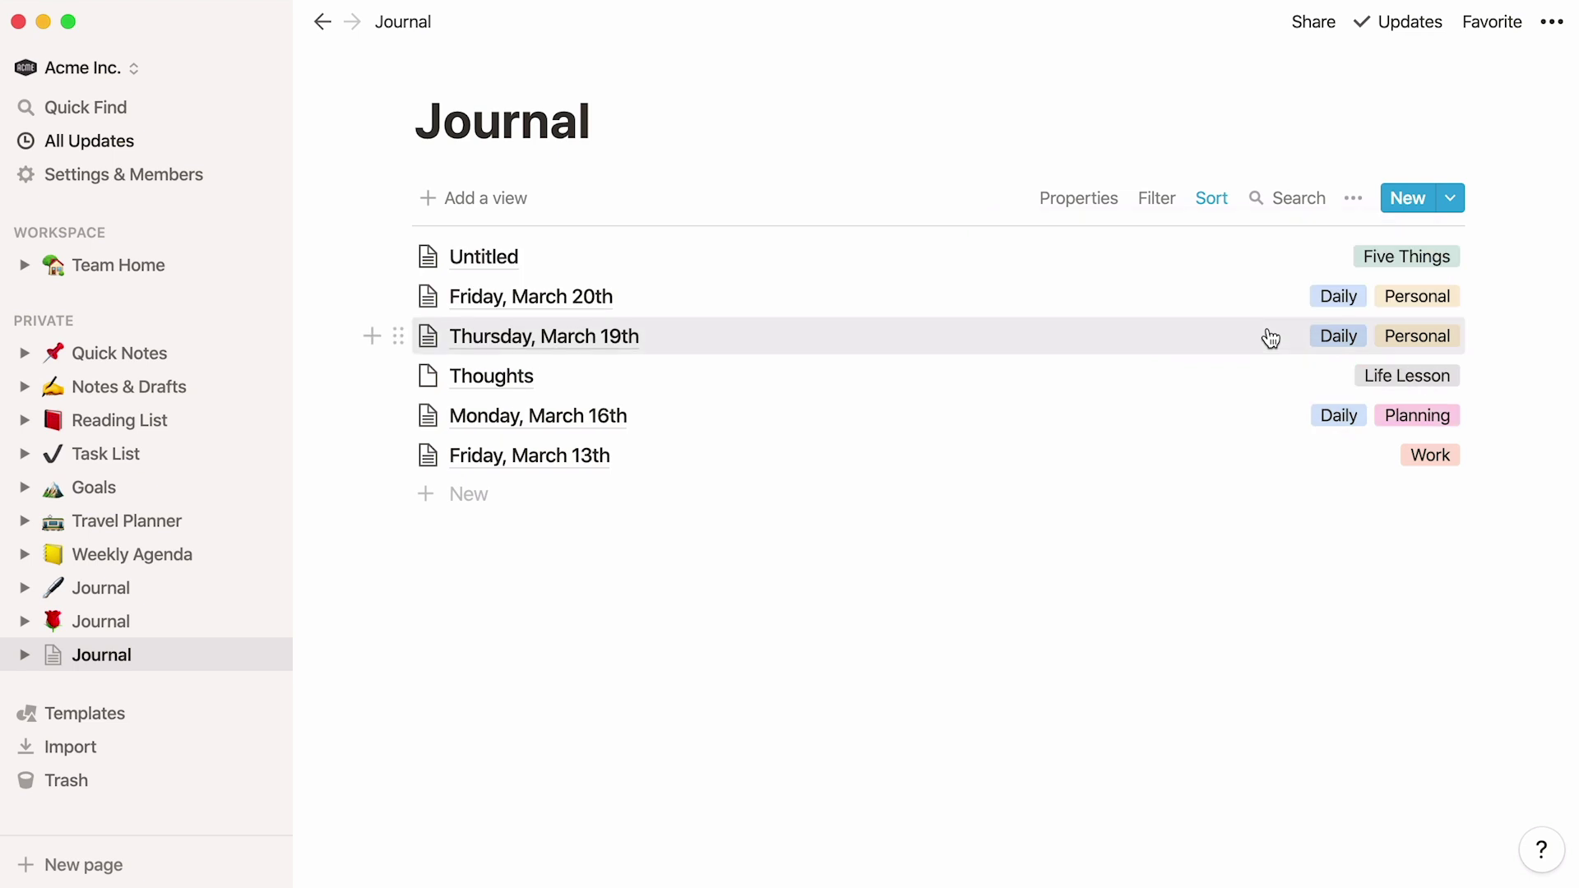
Title the Untitled entry 'Thursday, March 26th' and give it the palette emoji icon.
left_click(1076, 266)
type("Thursda")
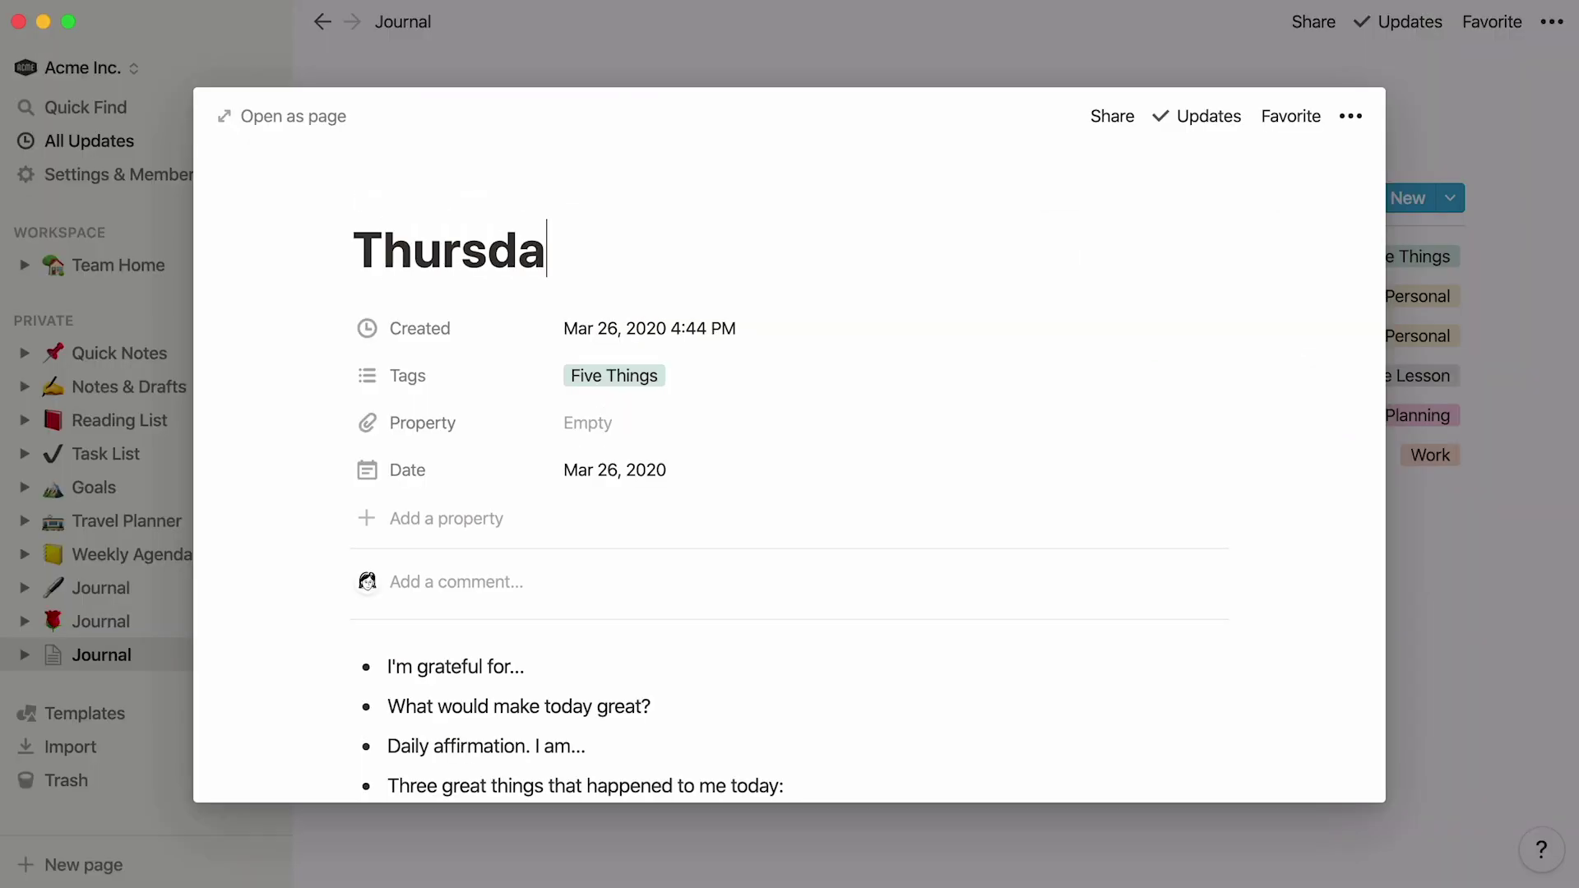
type("y, March 26th")
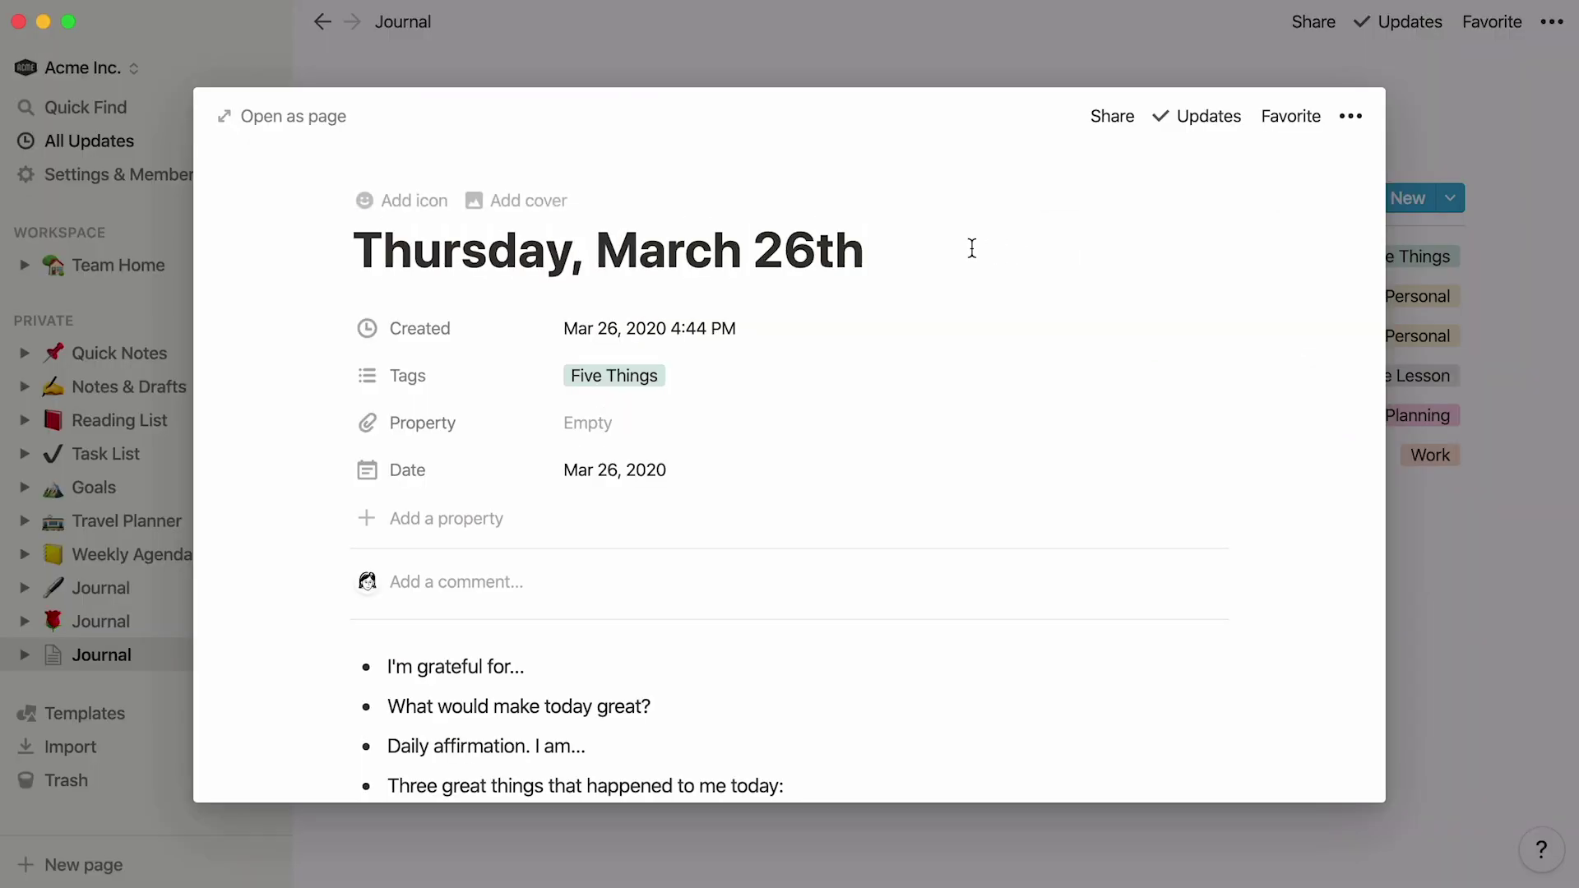
left_click(426, 200)
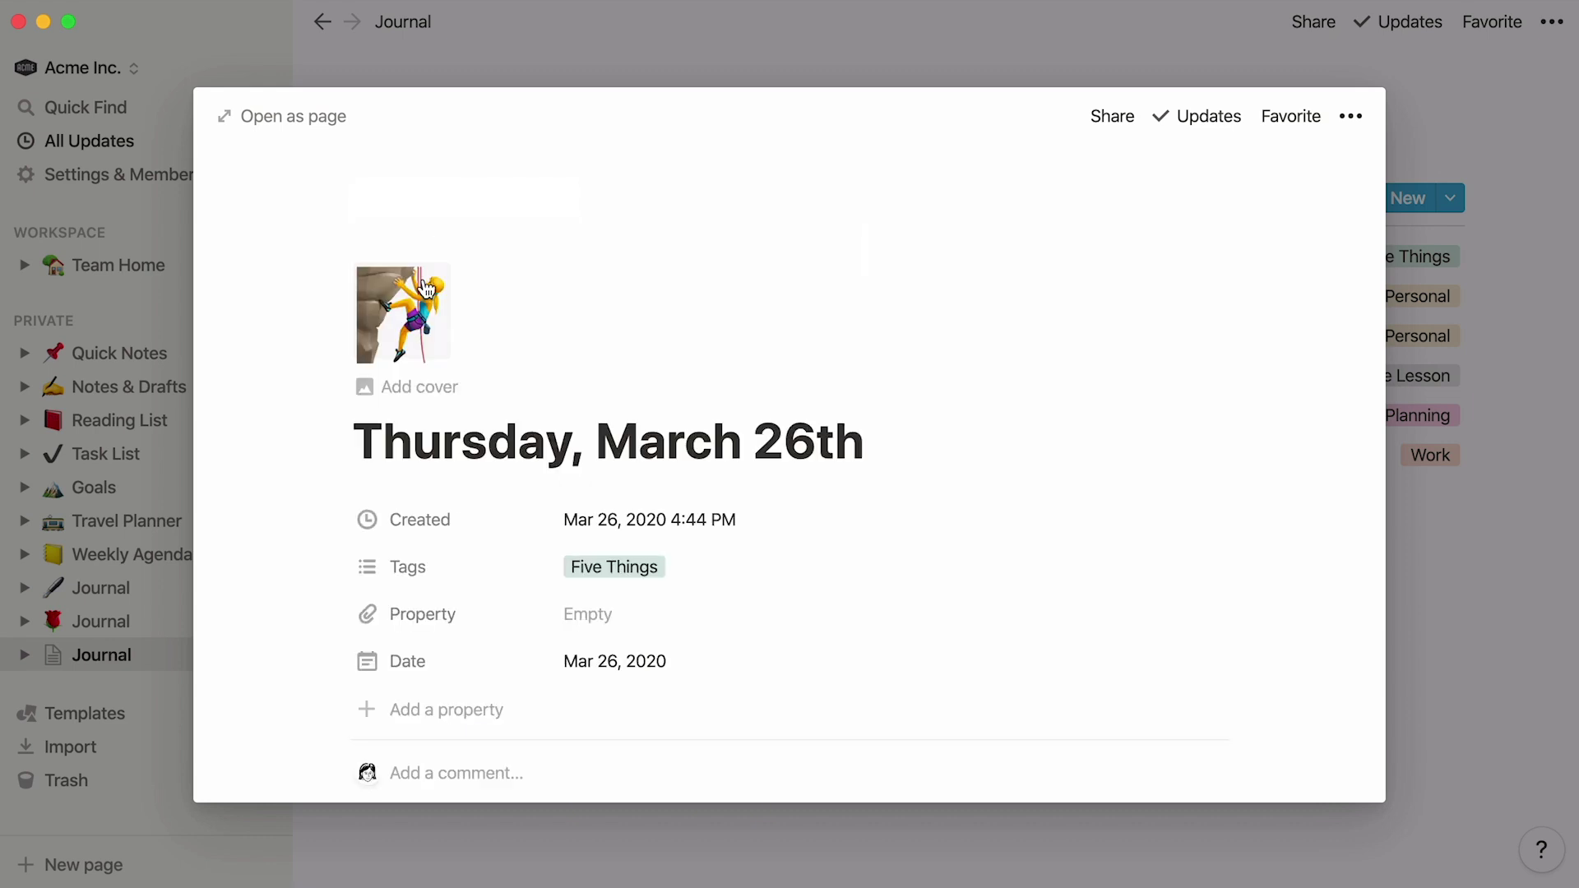
left_click(360, 352)
left_click(160, 539)
Bring Starry Night.jpg and Van Gogh.mp4 from the Desktop folder into a new block below the prompts.
scroll(254, 501, "down", 10)
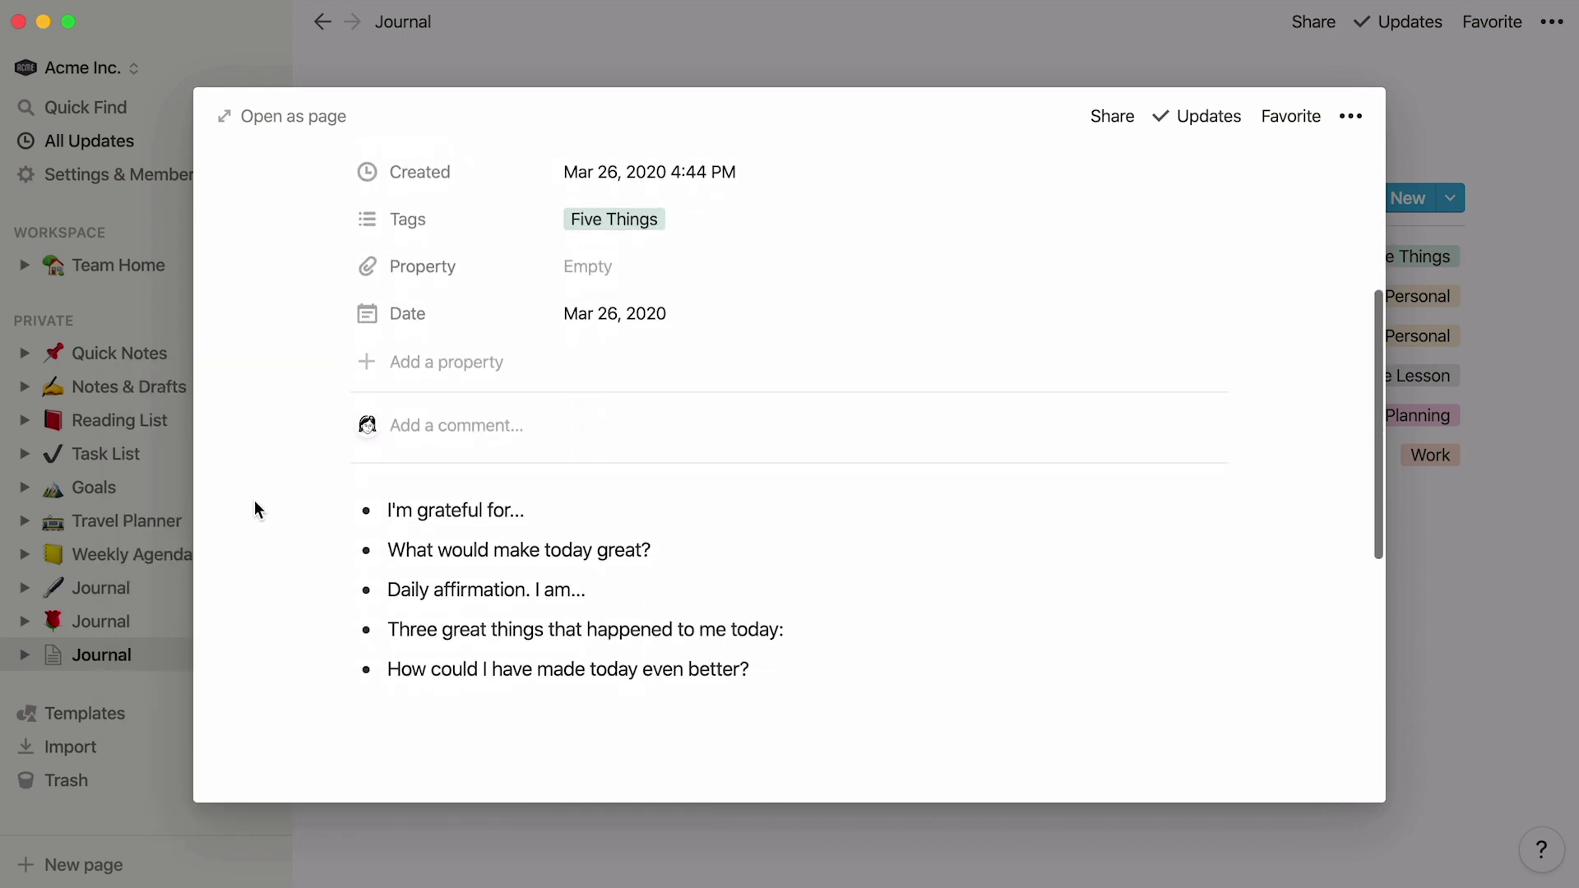
scroll(254, 500, "down", 5)
left_click(406, 171)
key("super+Tab")
left_click_drag(526, 525, 861, 206)
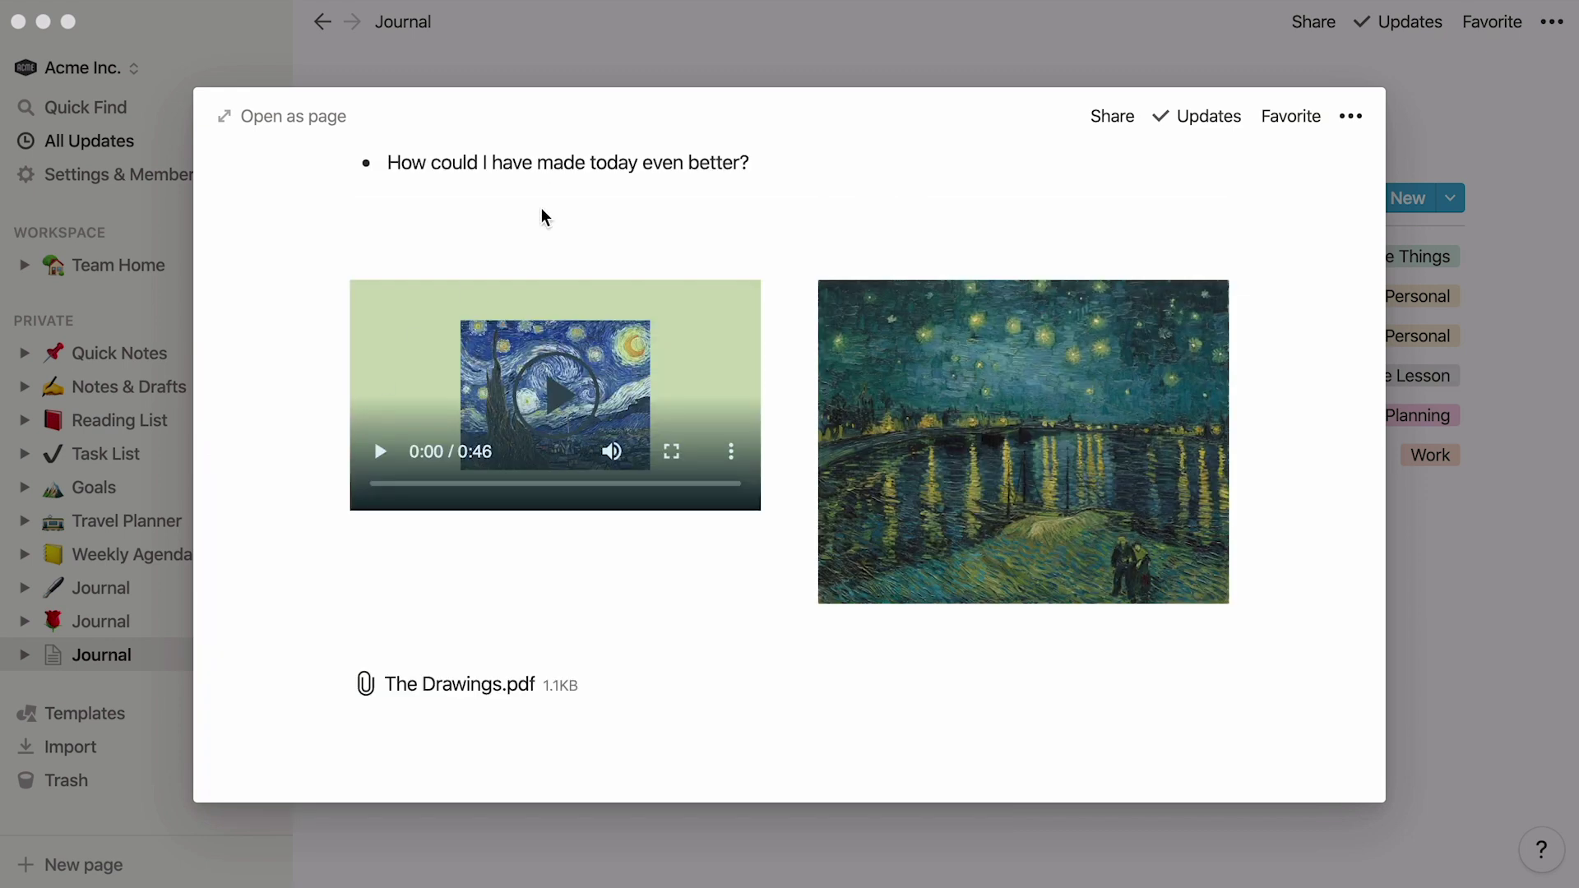
Create a new private Untitled page and move the selected journal entries into it.
left_click(694, 56)
left_click(263, 320)
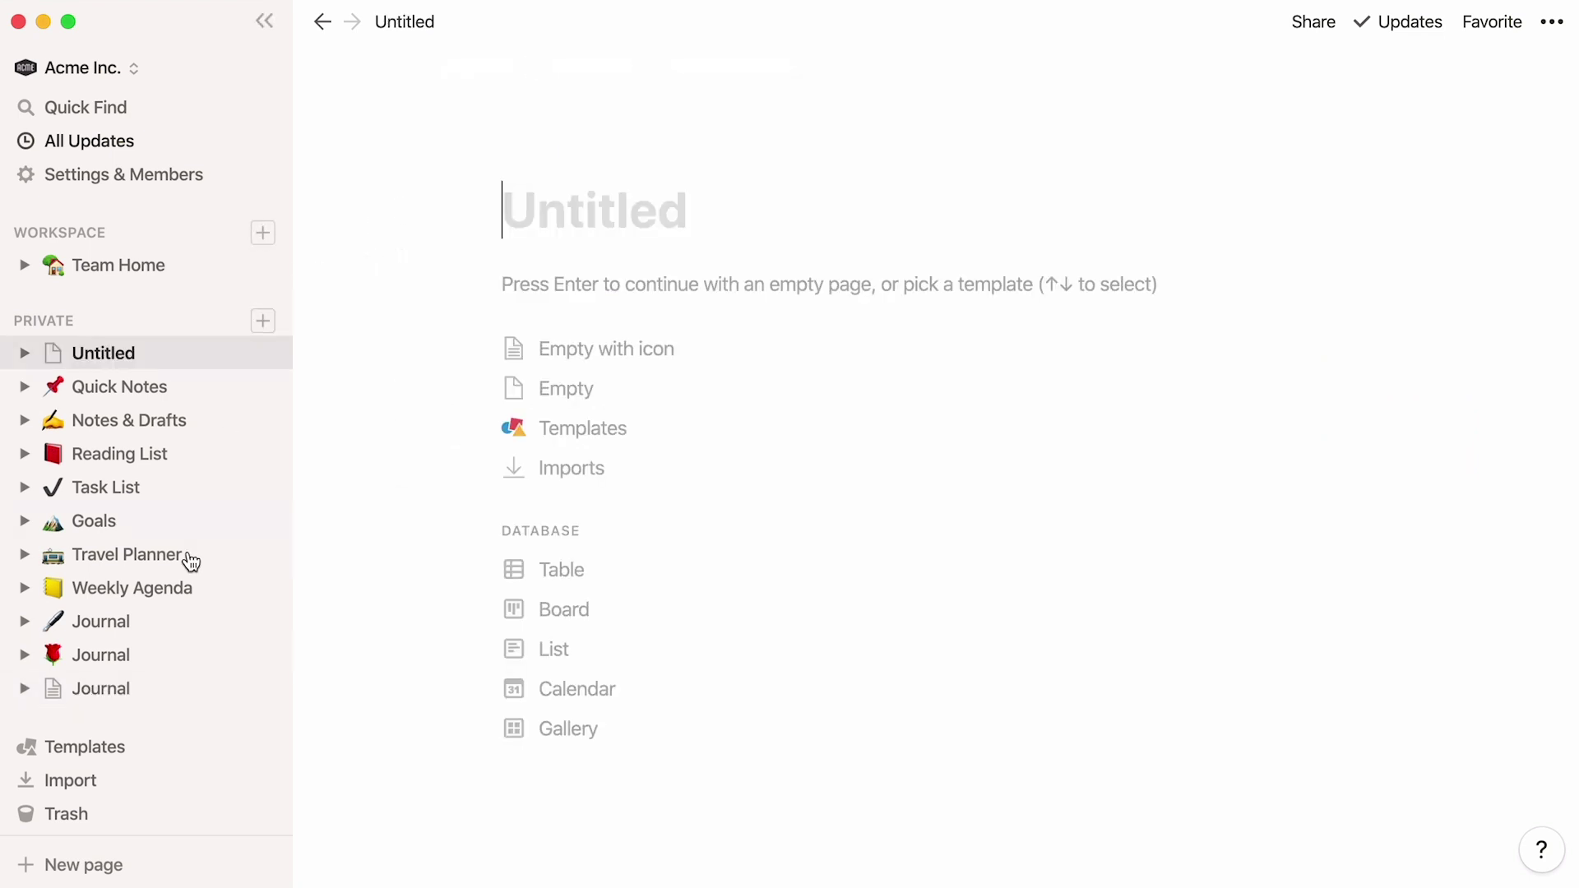
left_click(155, 694)
left_click_drag(381, 226, 546, 504)
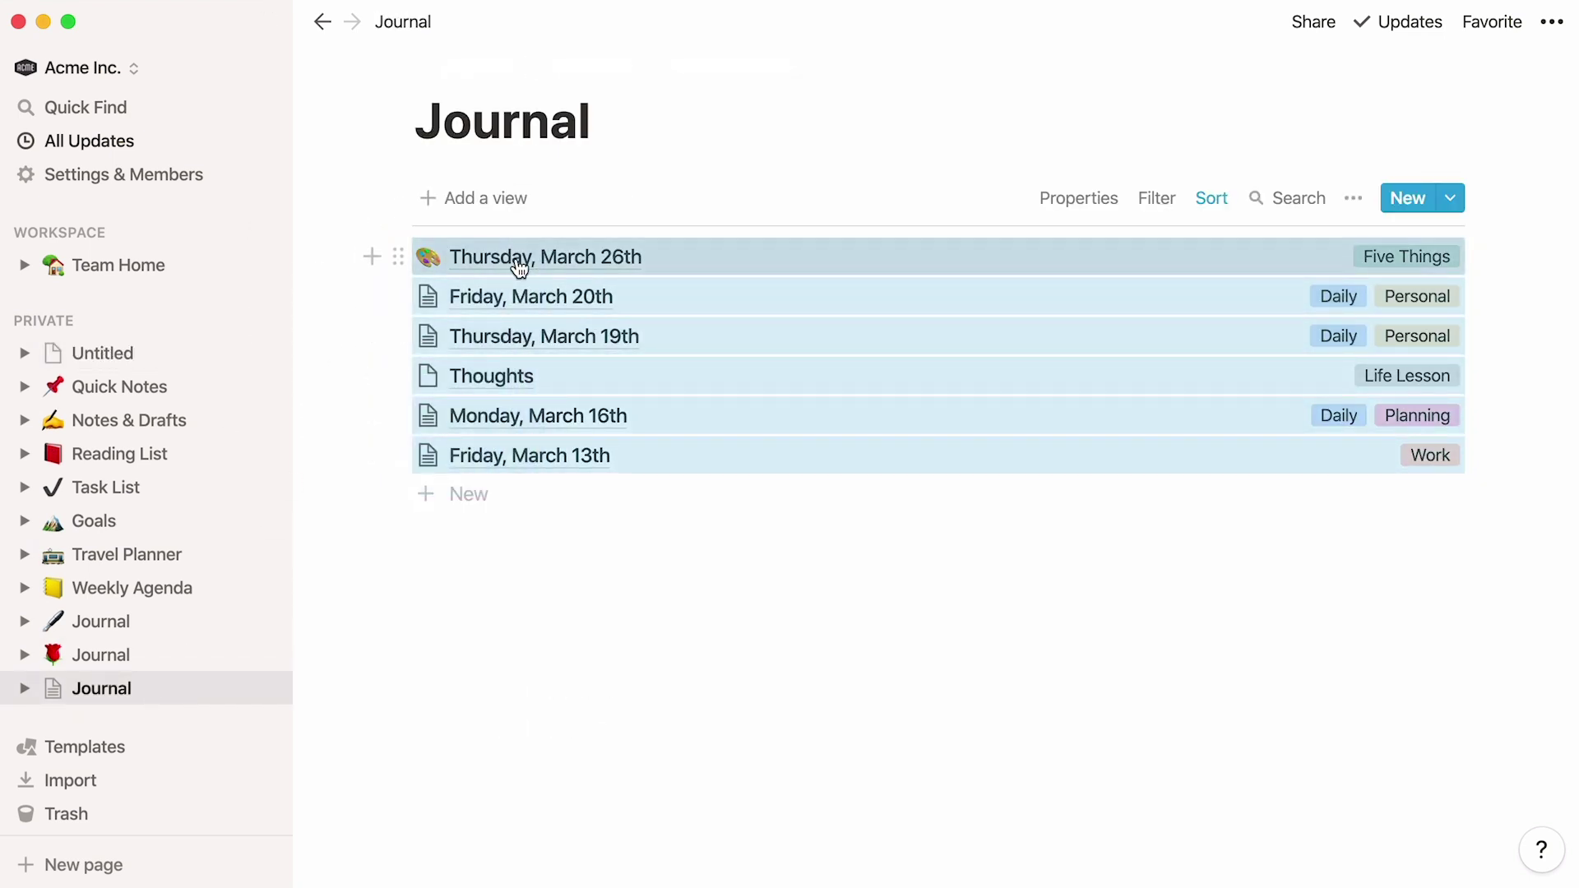
left_click_drag(520, 267, 192, 355)
Move the entries from the Untitled page back into the Journal database.
left_click(191, 360)
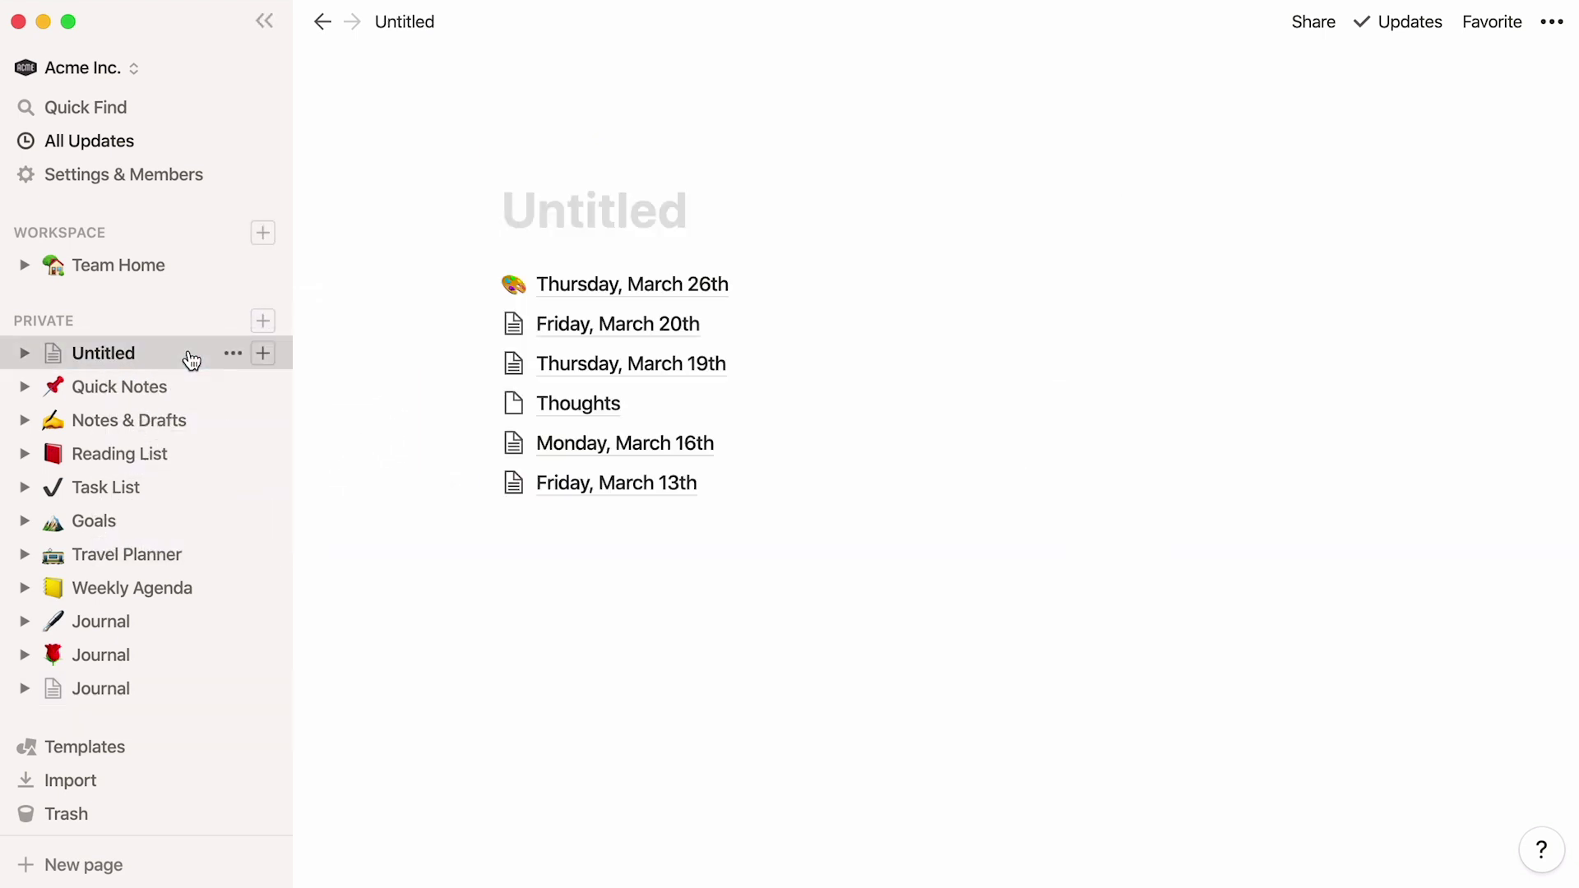
left_click_drag(455, 275, 110, 692)
left_click(111, 695)
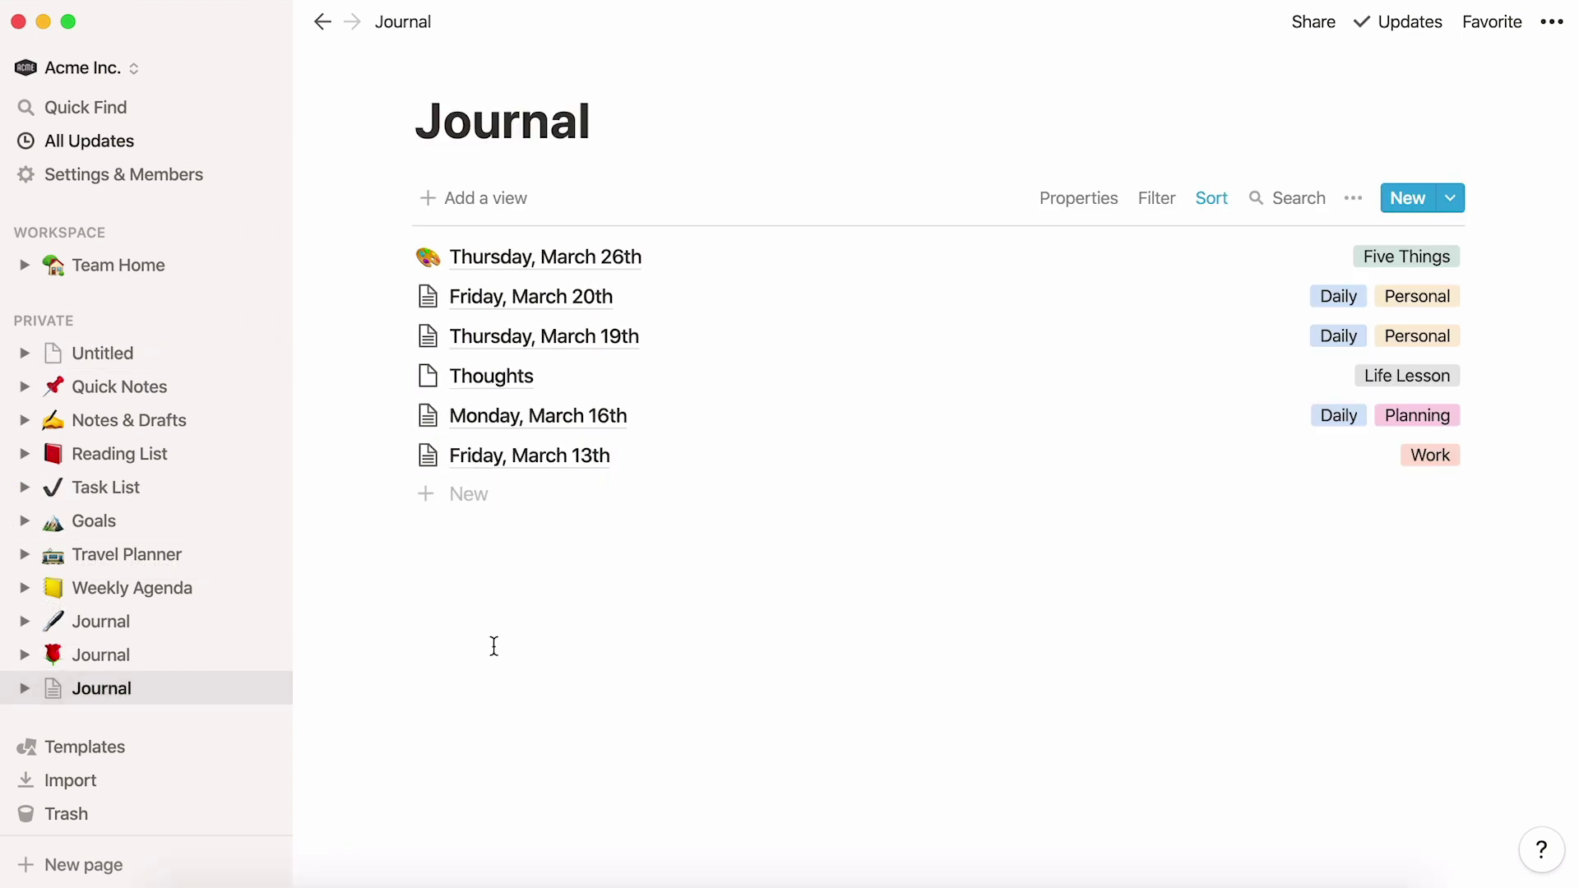